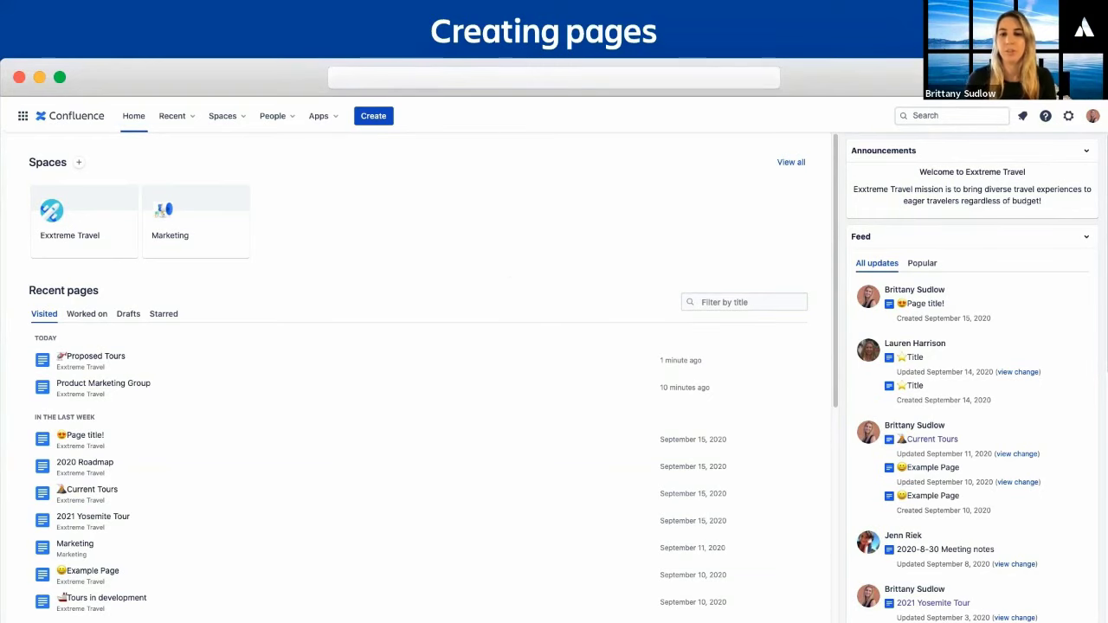
Show the recently viewed pages, spaces and people offered by the site search, and close the suggestions.
{"action": "left_click", "coordinate": [914, 115]}
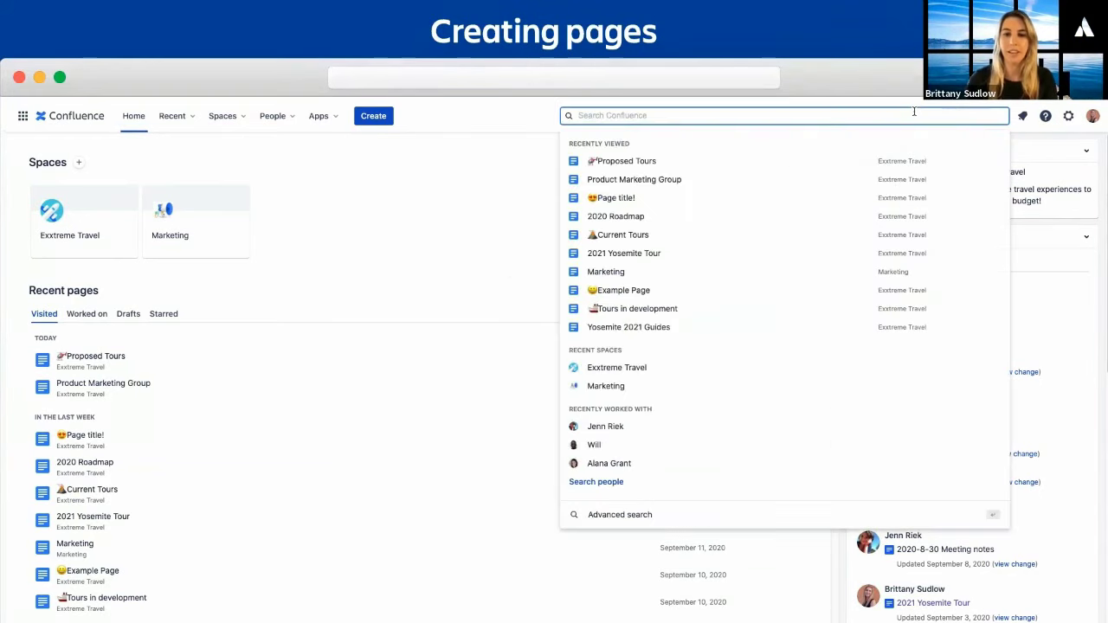
{"action": "left_click", "coordinate": [505, 147]}
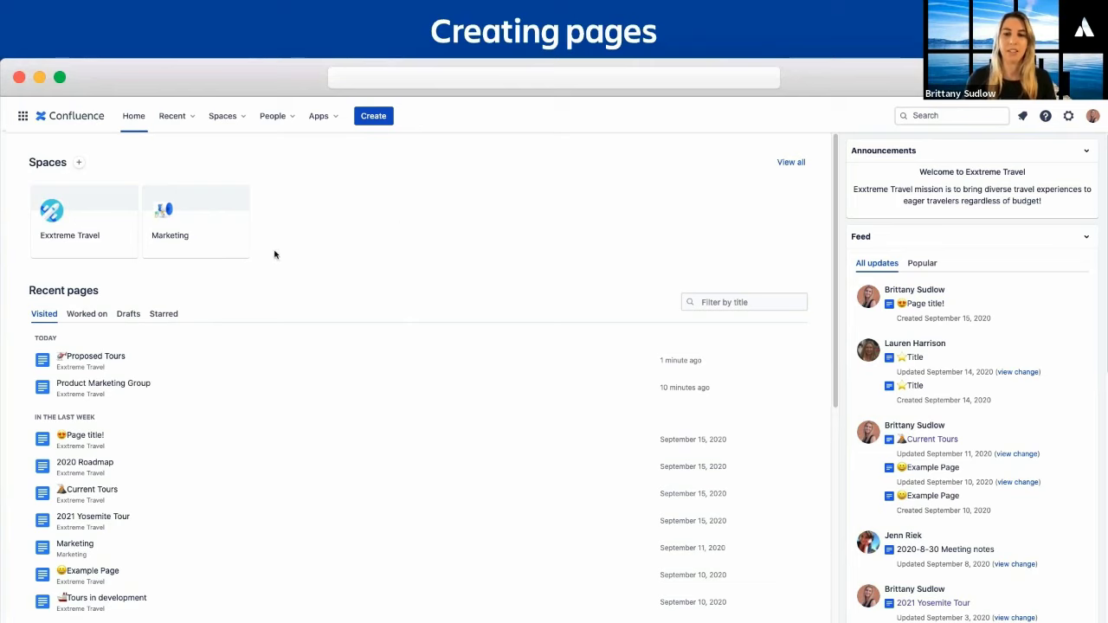
Look through the home page's Worked on, Drafts and Starred page lists and return to the Visited list.
{"action": "left_click", "coordinate": [93, 316]}
{"action": "left_click", "coordinate": [132, 315]}
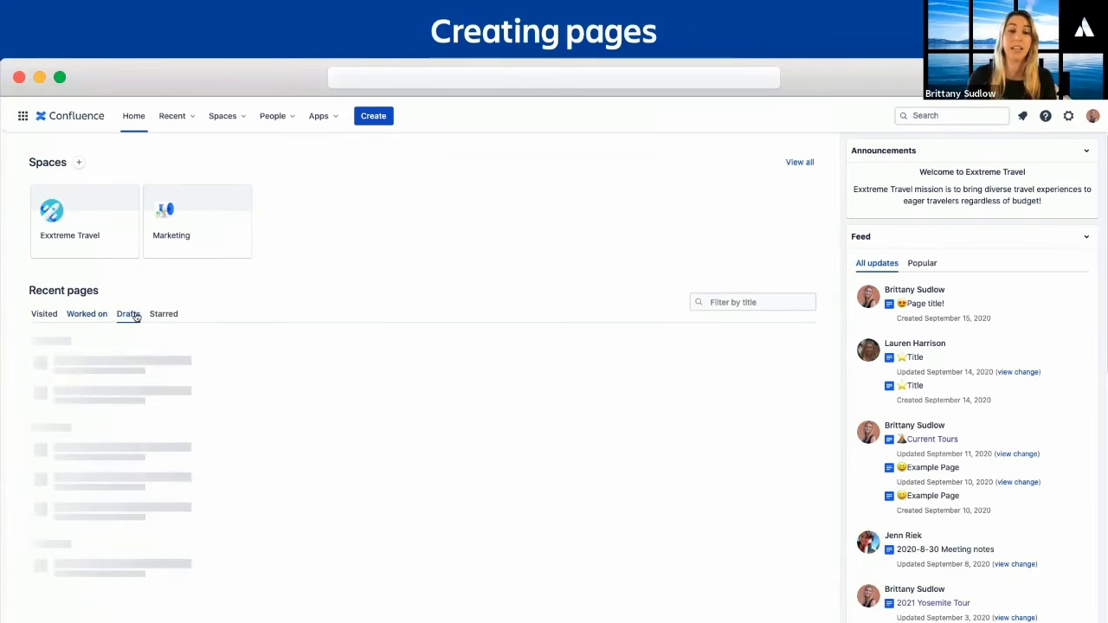
{"action": "left_click", "coordinate": [169, 316]}
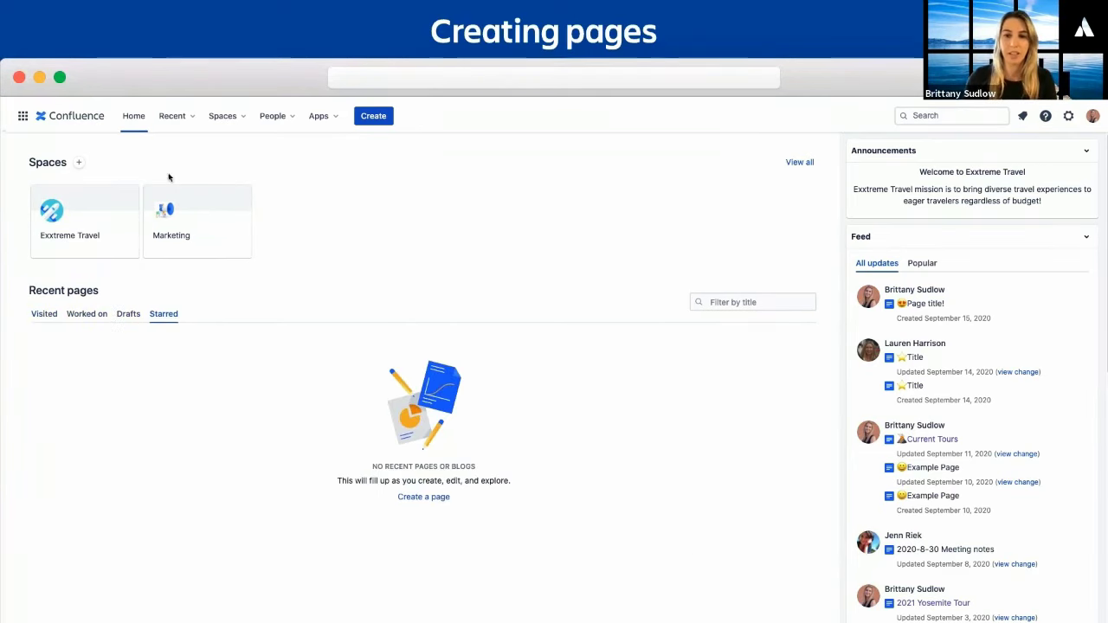
{"action": "left_click", "coordinate": [181, 122]}
{"action": "left_click", "coordinate": [179, 119]}
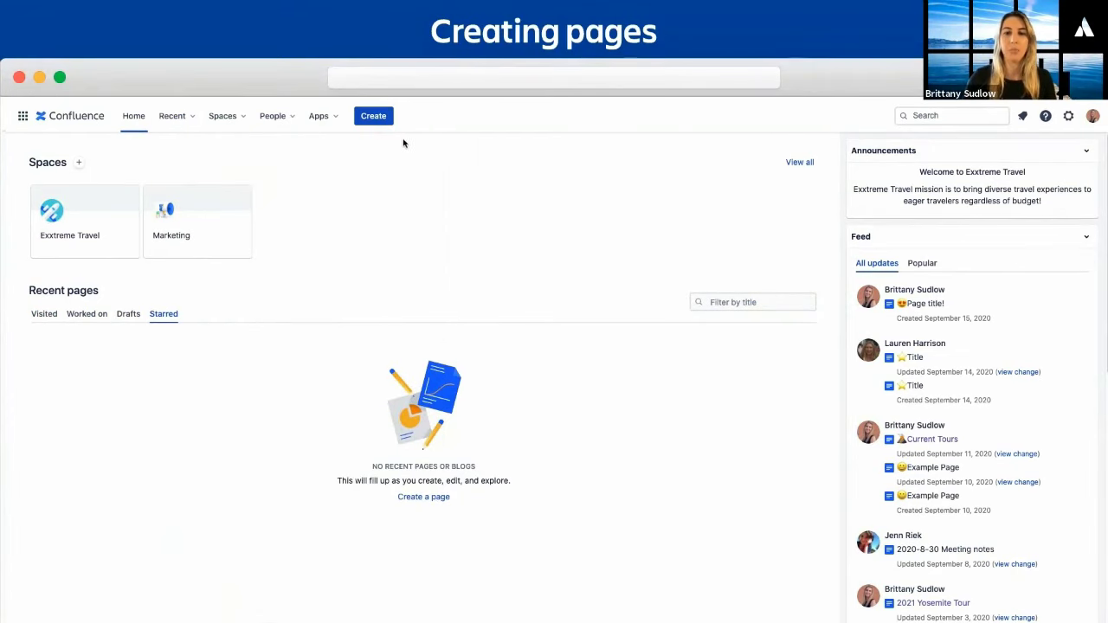
{"action": "left_click", "coordinate": [45, 314]}
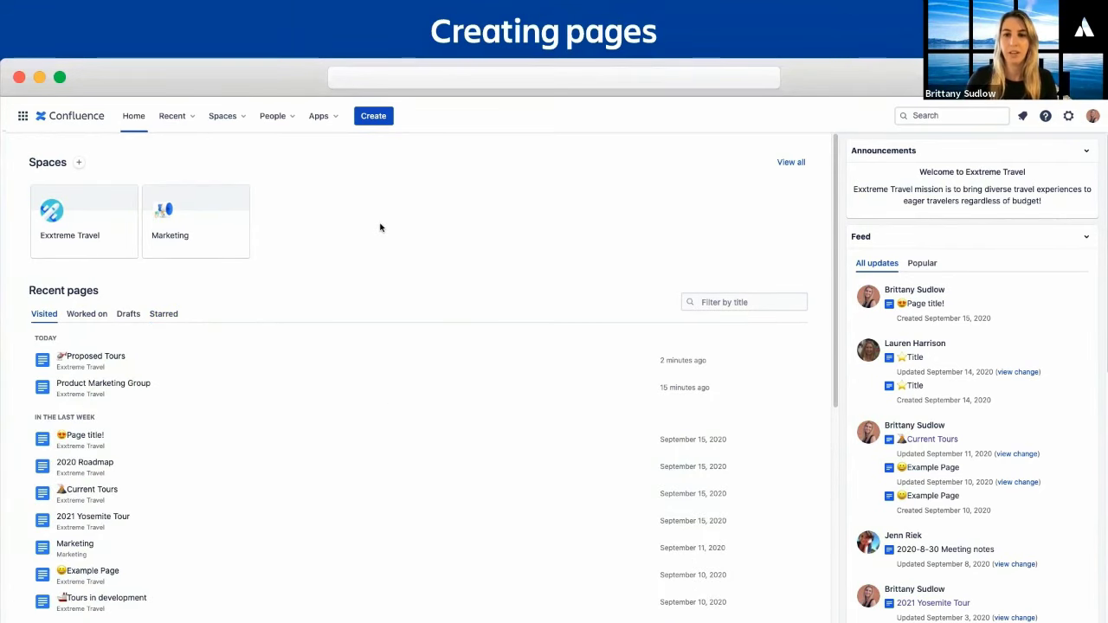
Open the Current Tours page and read through its child page Learn to surf in Hawaii.
{"action": "left_click", "coordinate": [113, 492]}
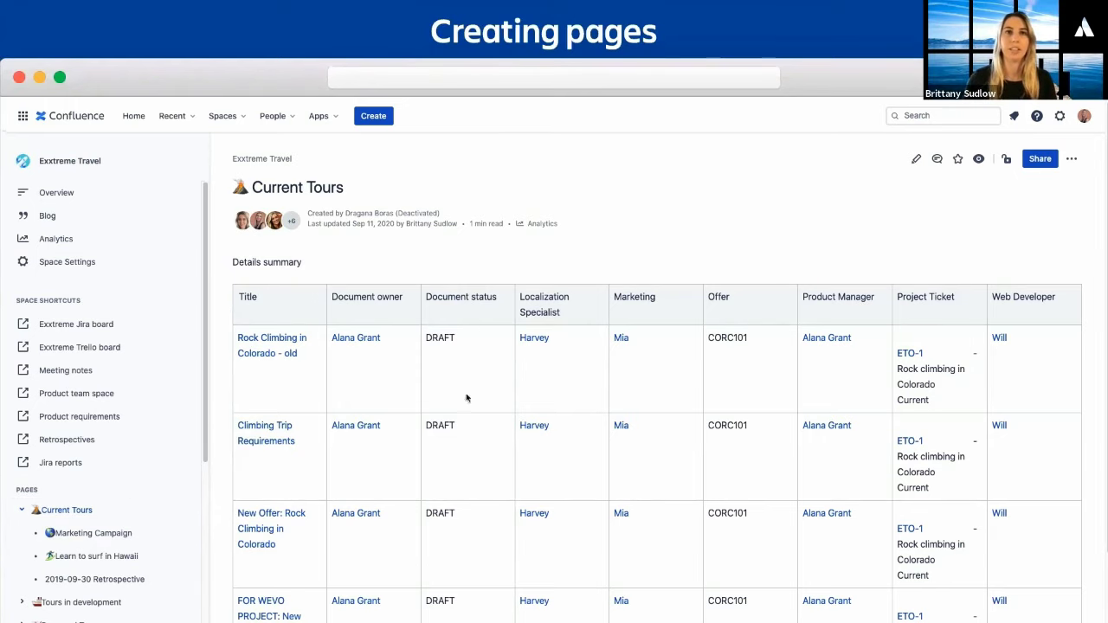
{"action": "scroll", "coordinate": [606, 453], "scroll_direction": "down", "scroll_amount": 3}
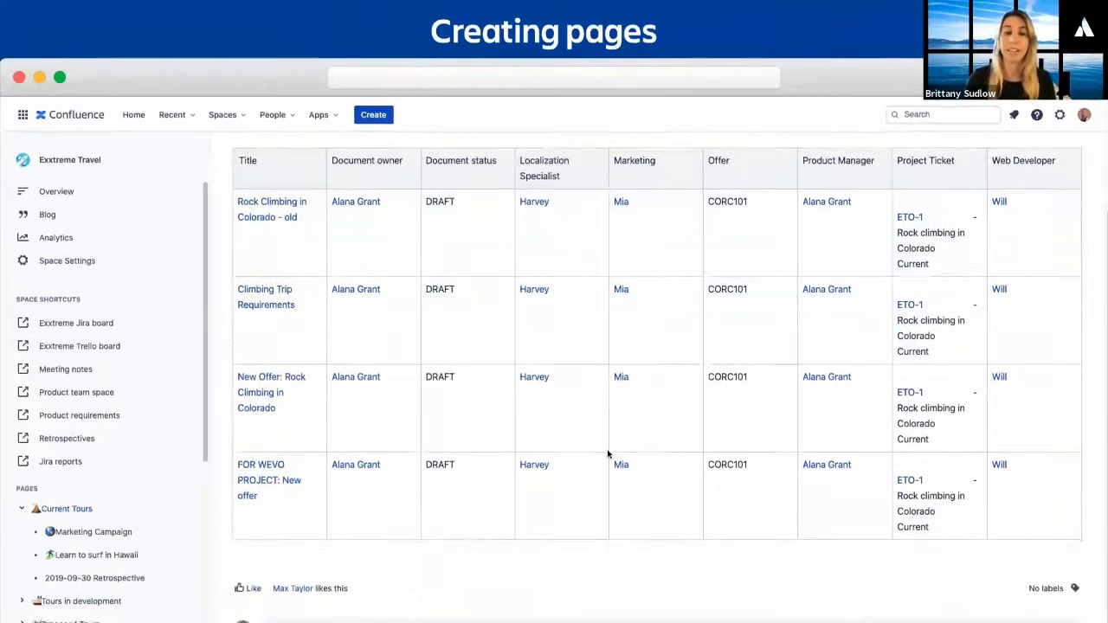
{"action": "left_click", "coordinate": [135, 556]}
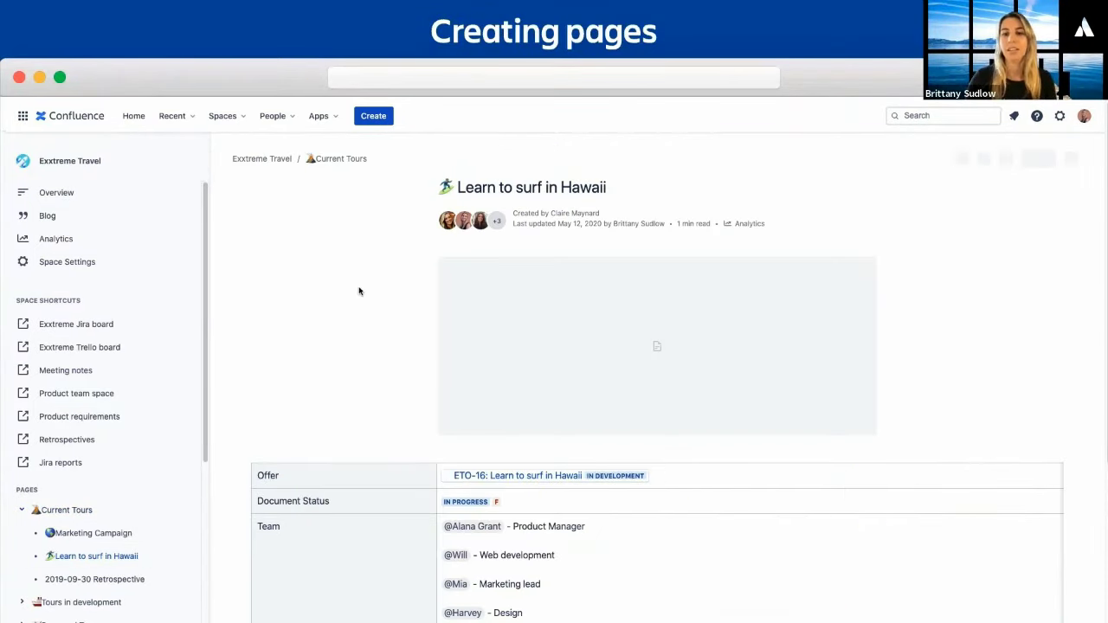
{"action": "scroll", "coordinate": [359, 291], "scroll_direction": "down", "scroll_amount": 5}
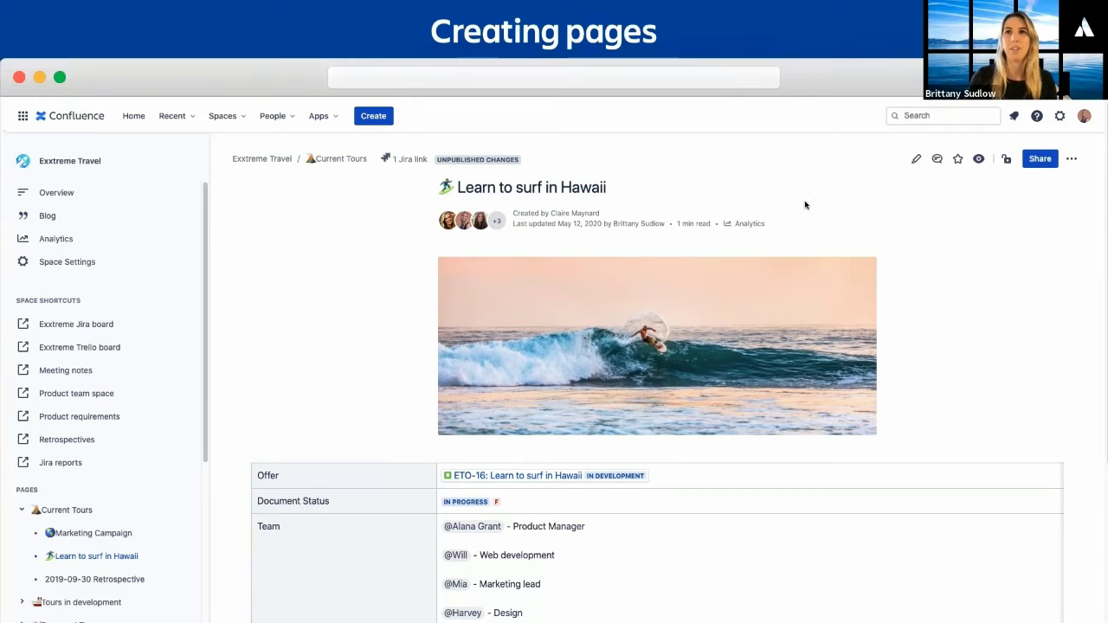
Check the available help resources and the restrictions of the Learn to surf in Hawaii page without changing anything.
{"action": "left_click", "coordinate": [1037, 117]}
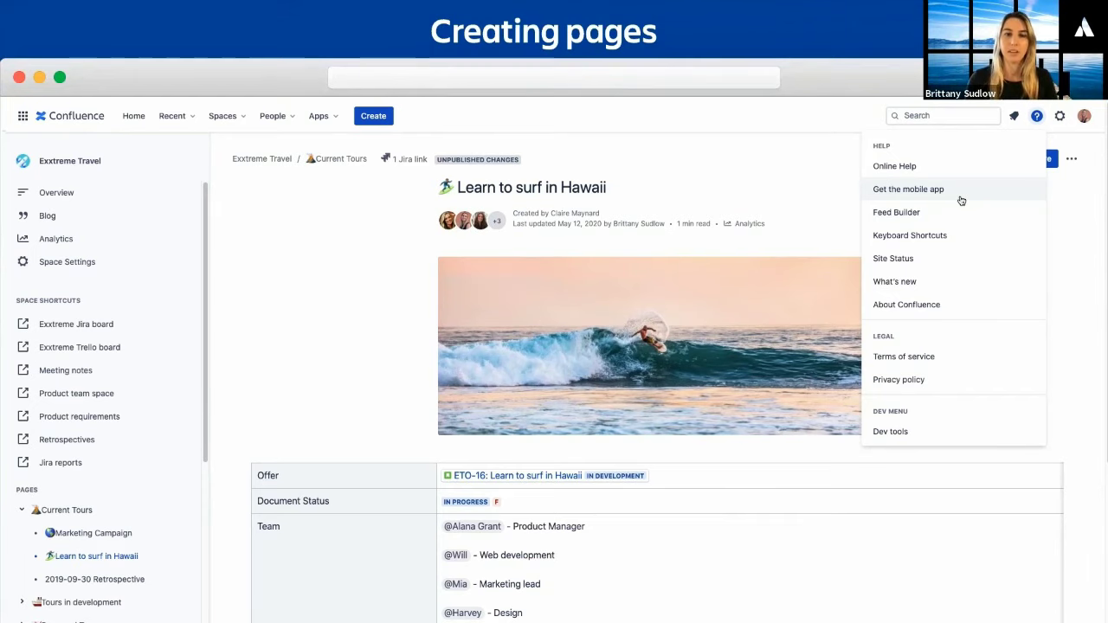
{"action": "left_click", "coordinate": [339, 233]}
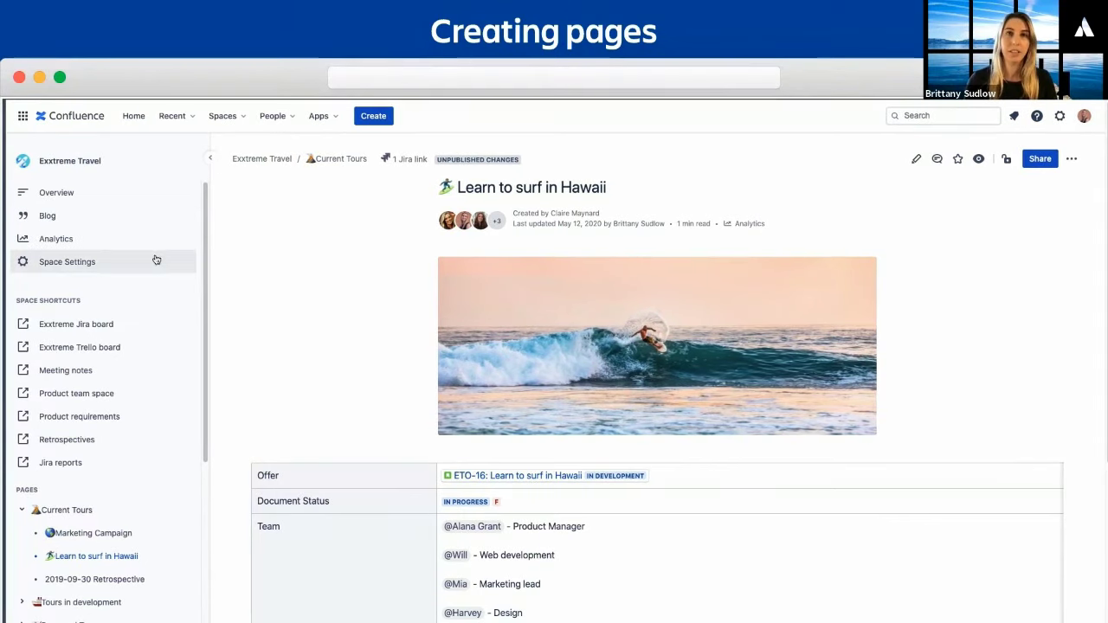
{"action": "left_click", "coordinate": [1007, 161]}
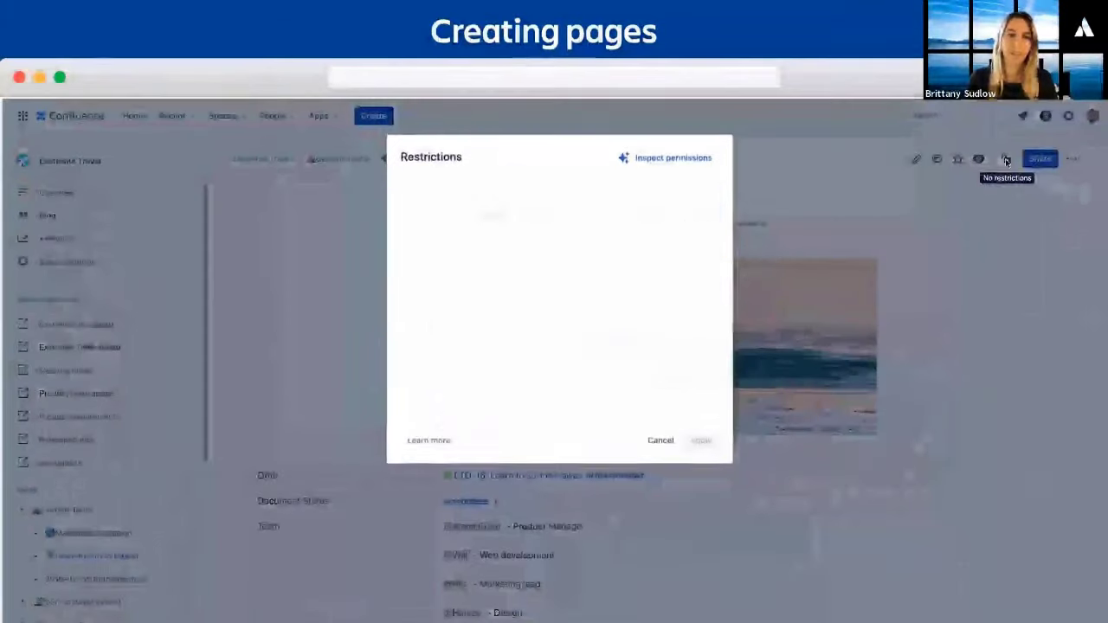
{"action": "left_click", "coordinate": [658, 438]}
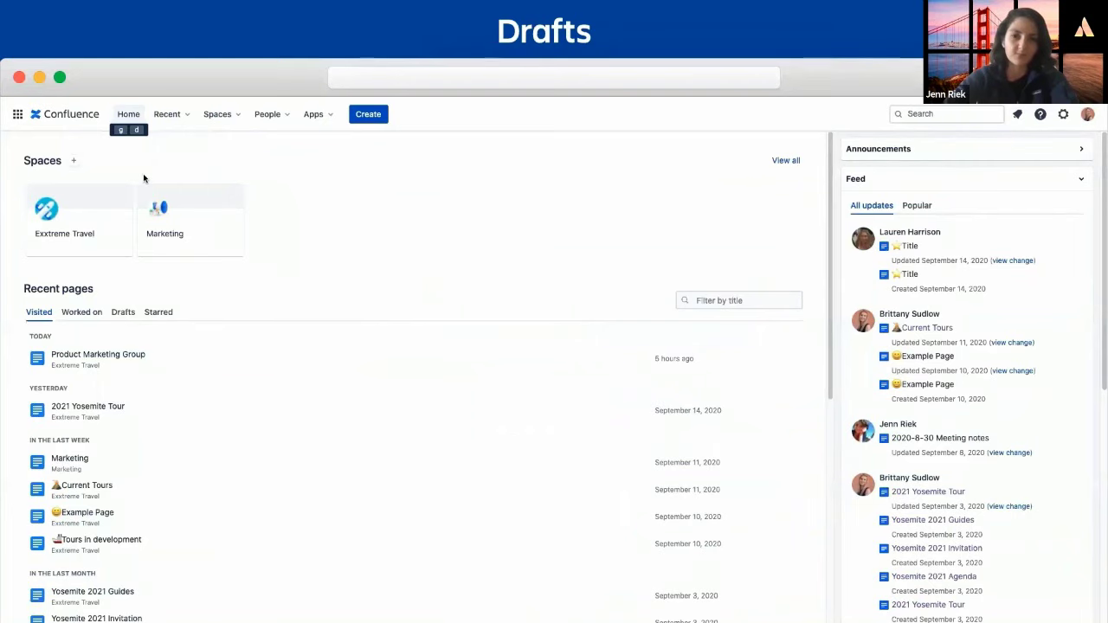
View the drafts on the home page and in the recent pages list from within the Exxtreme Travel space.
{"action": "left_click", "coordinate": [122, 313]}
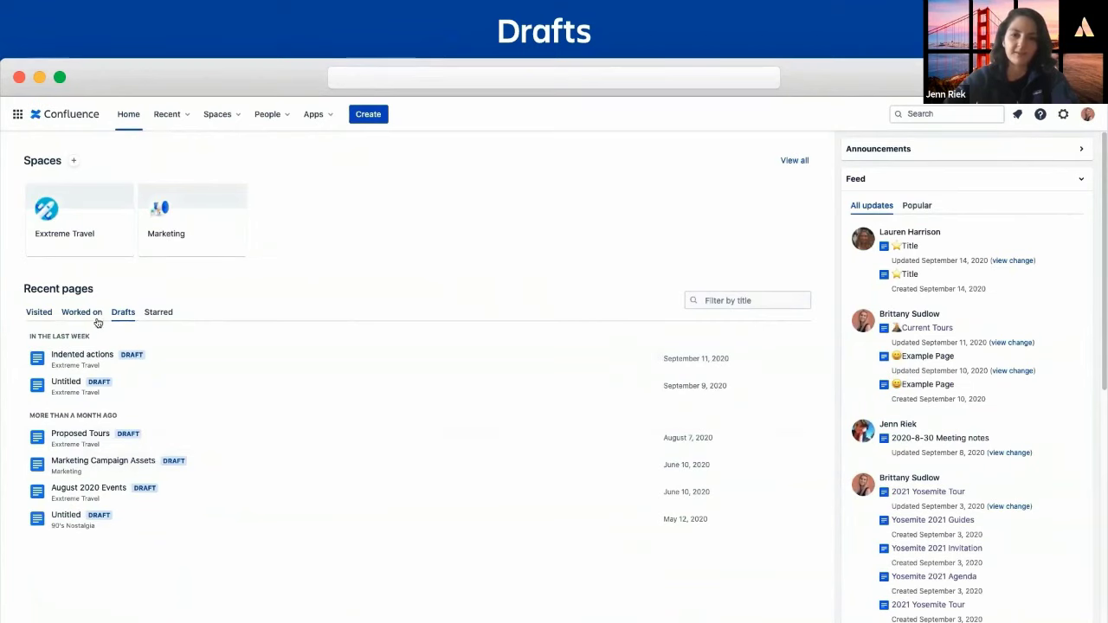
{"action": "left_click", "coordinate": [56, 216]}
{"action": "left_click", "coordinate": [170, 115]}
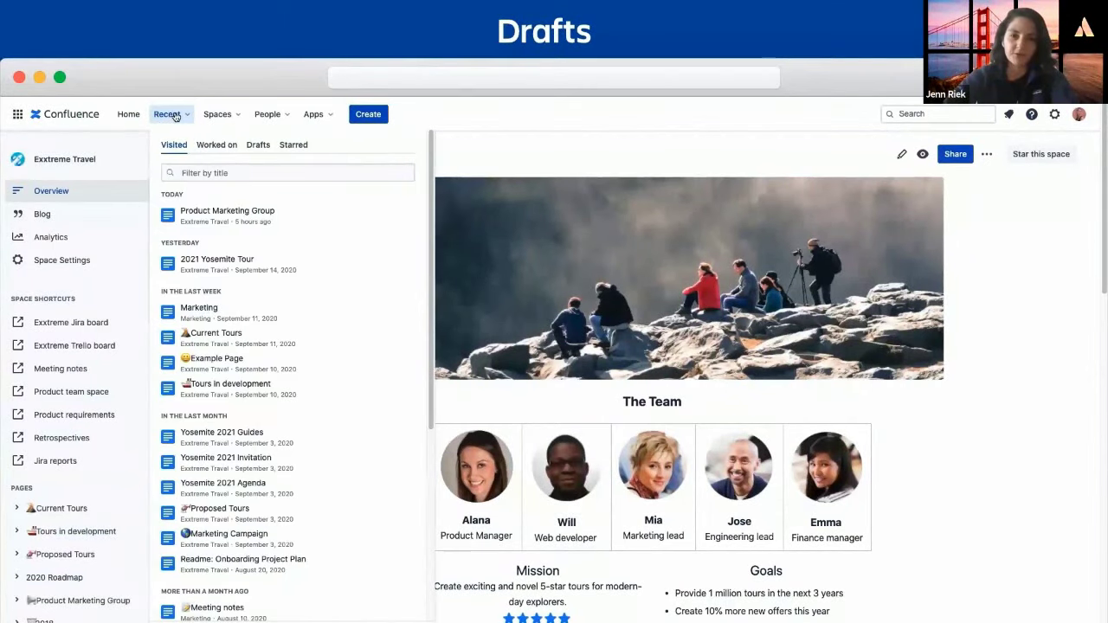
{"action": "left_click", "coordinate": [259, 147]}
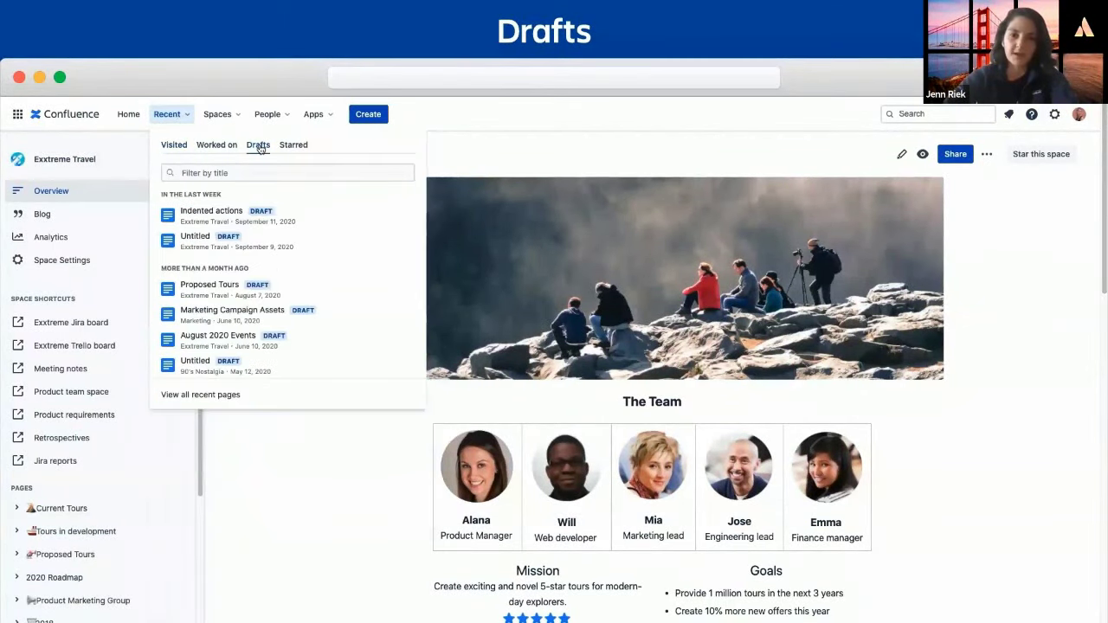
{"action": "left_click", "coordinate": [218, 115]}
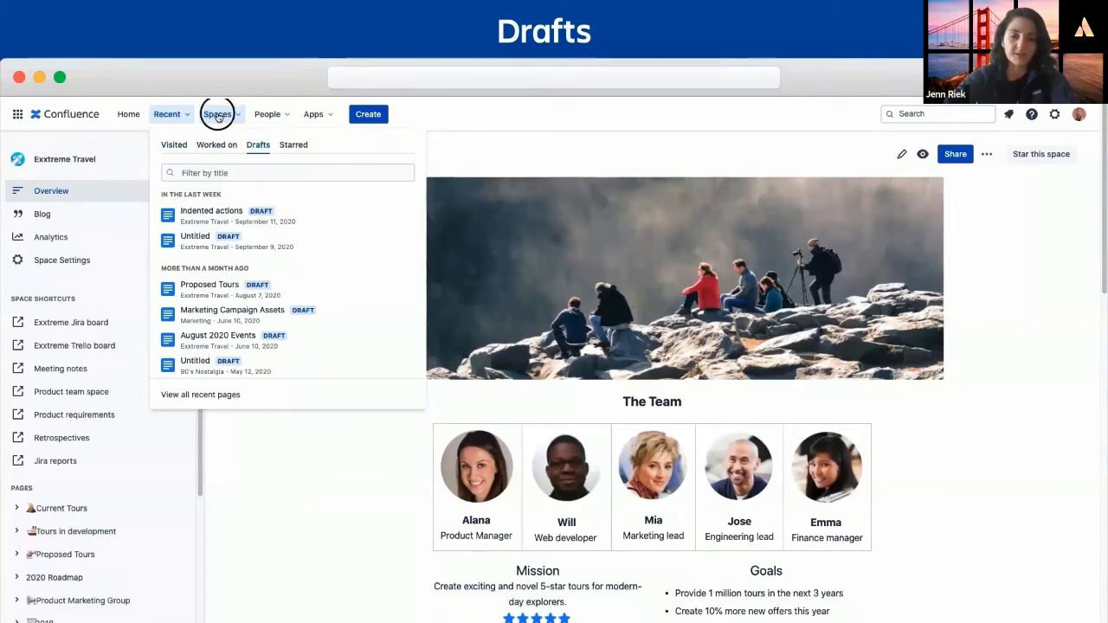
{"action": "left_click", "coordinate": [218, 117]}
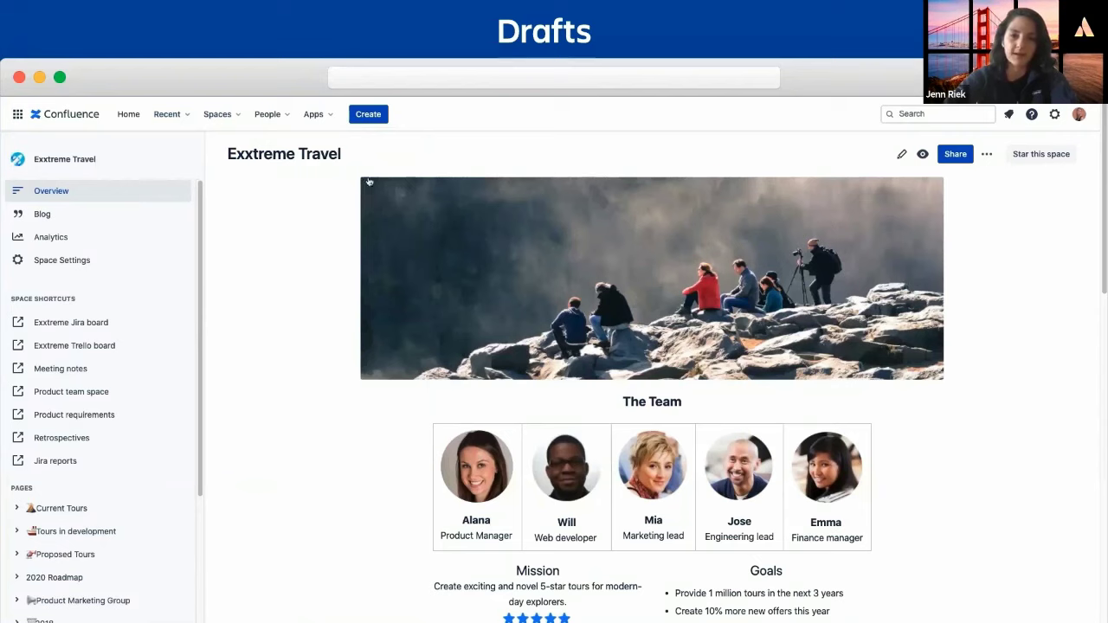
Create a blank page in the Exxtreme Travel space and show its additional page actions.
{"action": "left_click", "coordinate": [367, 120]}
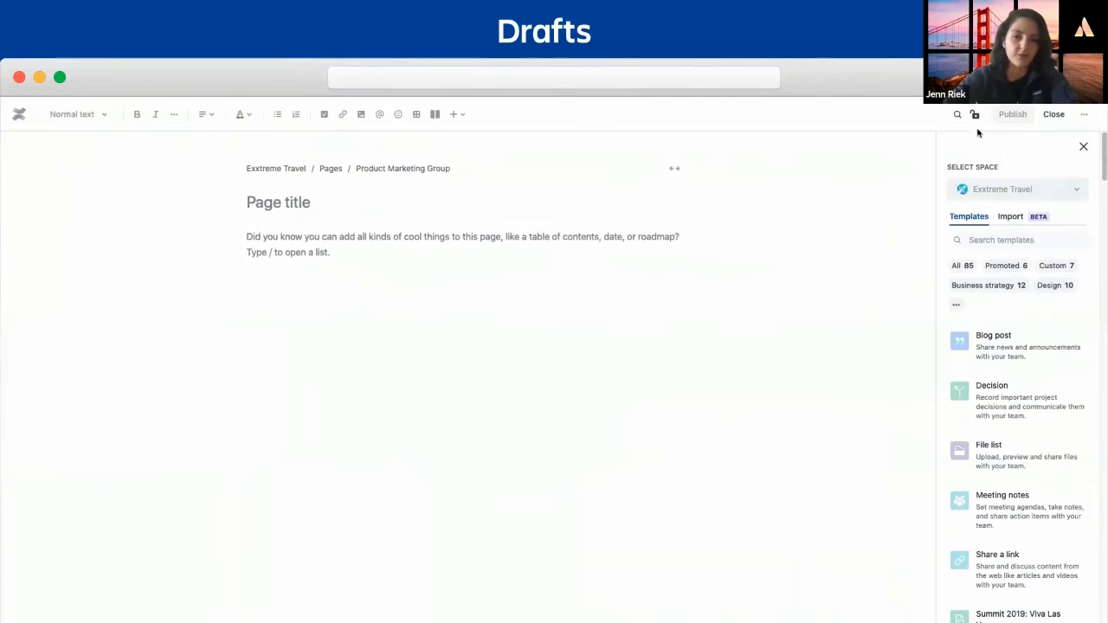
{"action": "left_click", "coordinate": [1084, 114]}
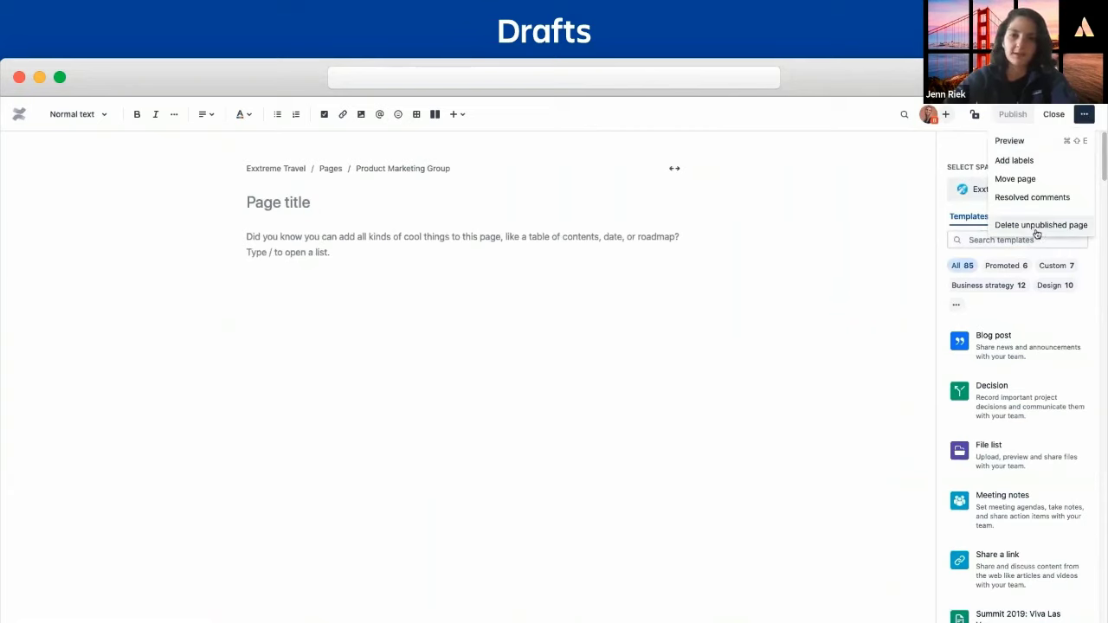
{"action": "key", "text": "Escape"}
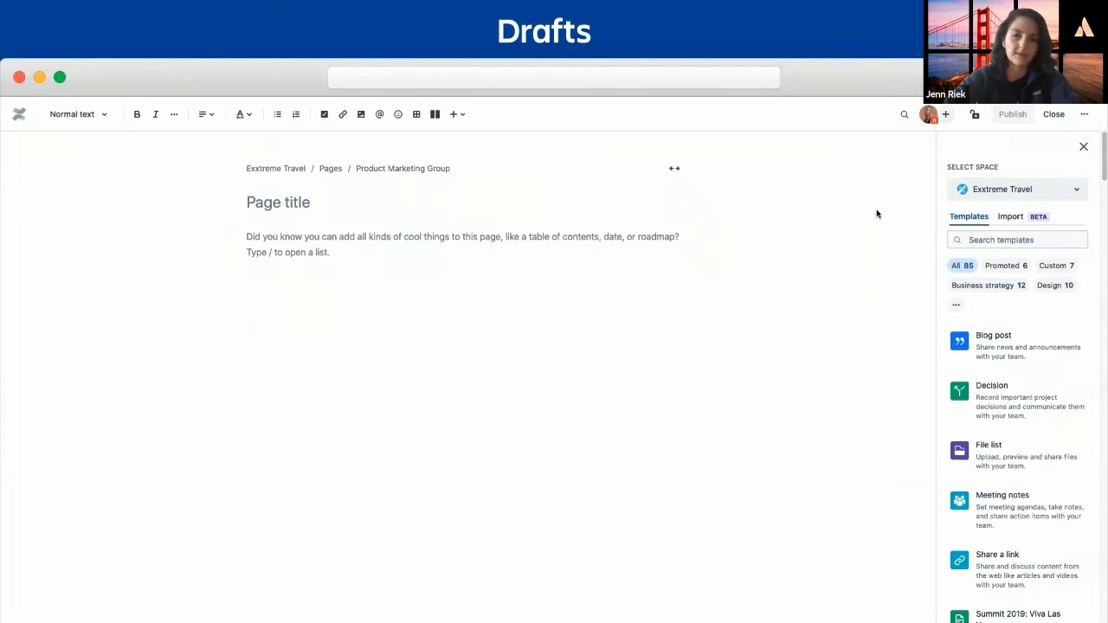
{"action": "left_click", "coordinate": [1084, 114]}
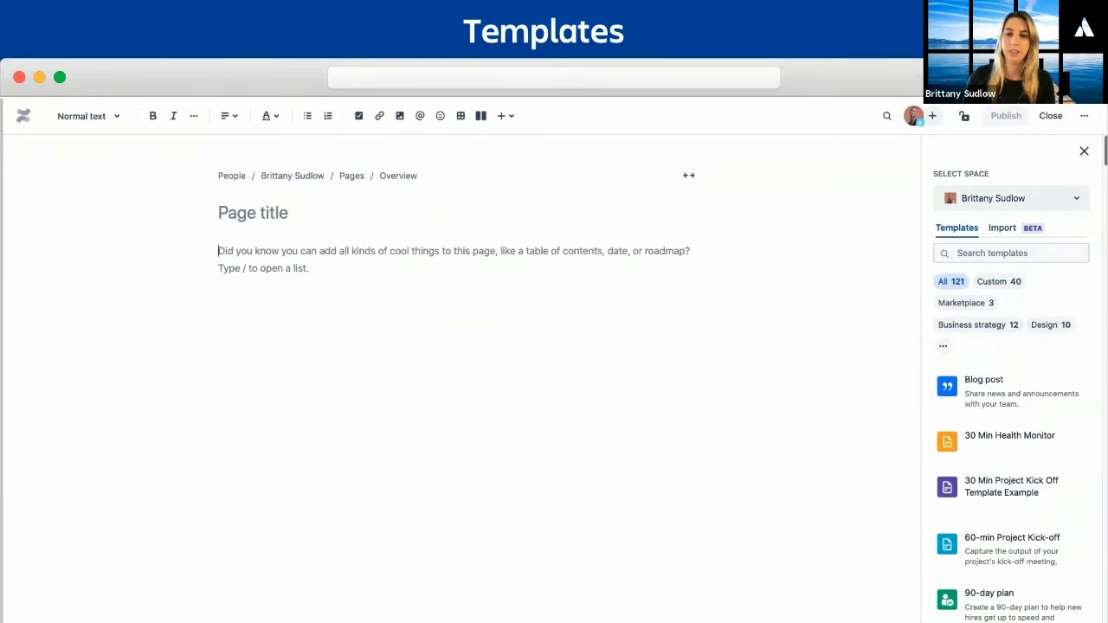
Browse the full template list for the new page, previewing templates such as 60-min Project Kick-off and Annual plan one-pager.
{"action": "scroll", "coordinate": [1051, 390], "scroll_direction": "down", "scroll_amount": 1}
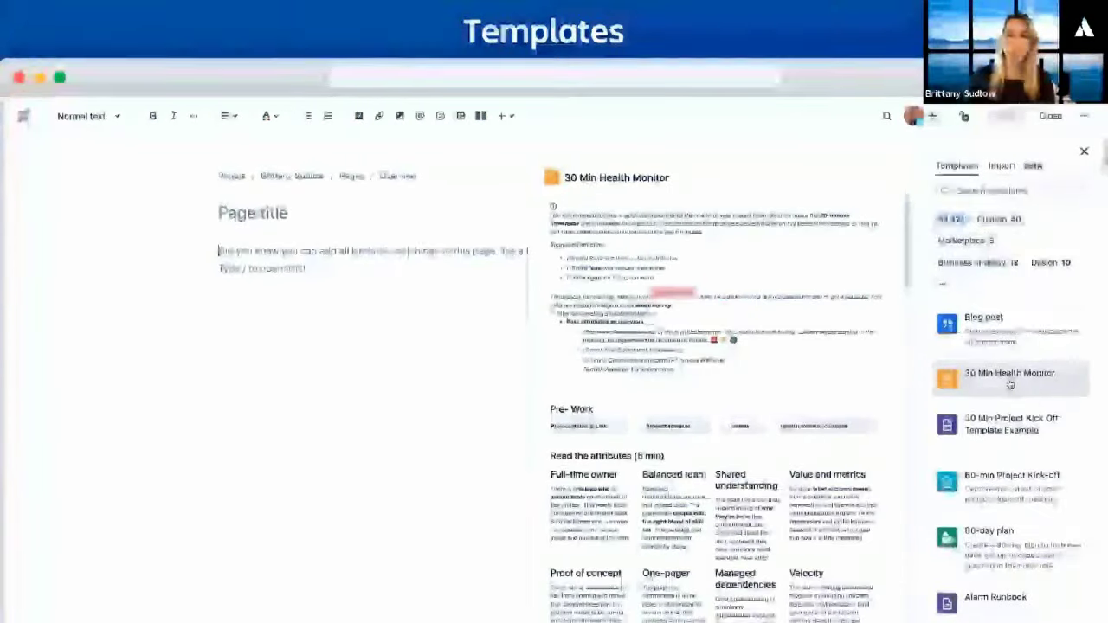
{"action": "scroll", "coordinate": [1021, 399], "scroll_direction": "down", "scroll_amount": 1}
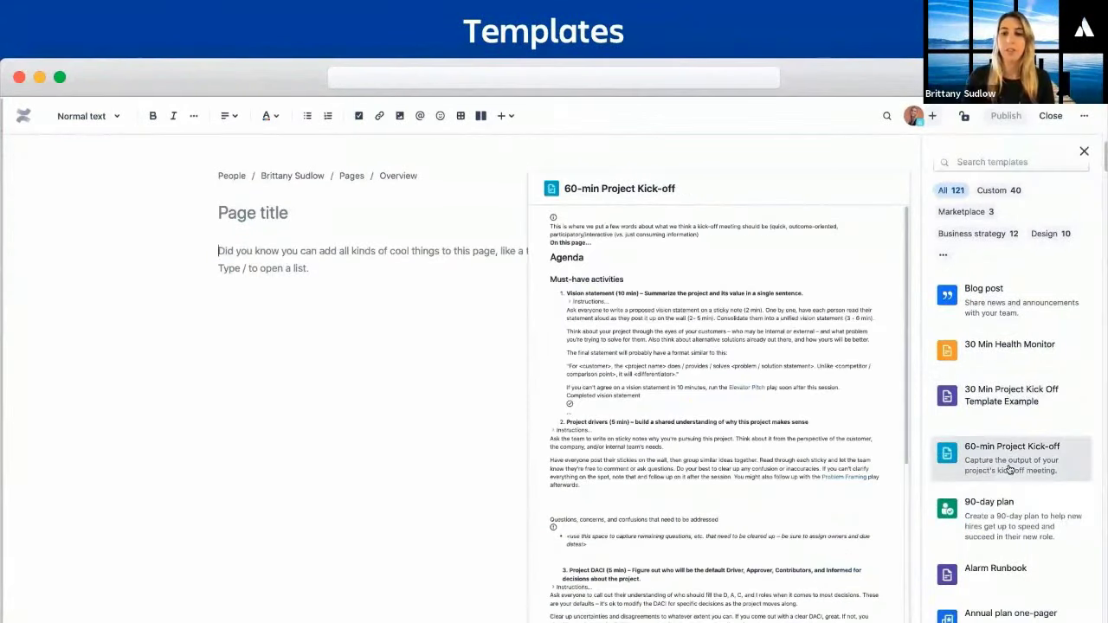
{"action": "scroll", "coordinate": [1005, 485], "scroll_direction": "down", "scroll_amount": 6}
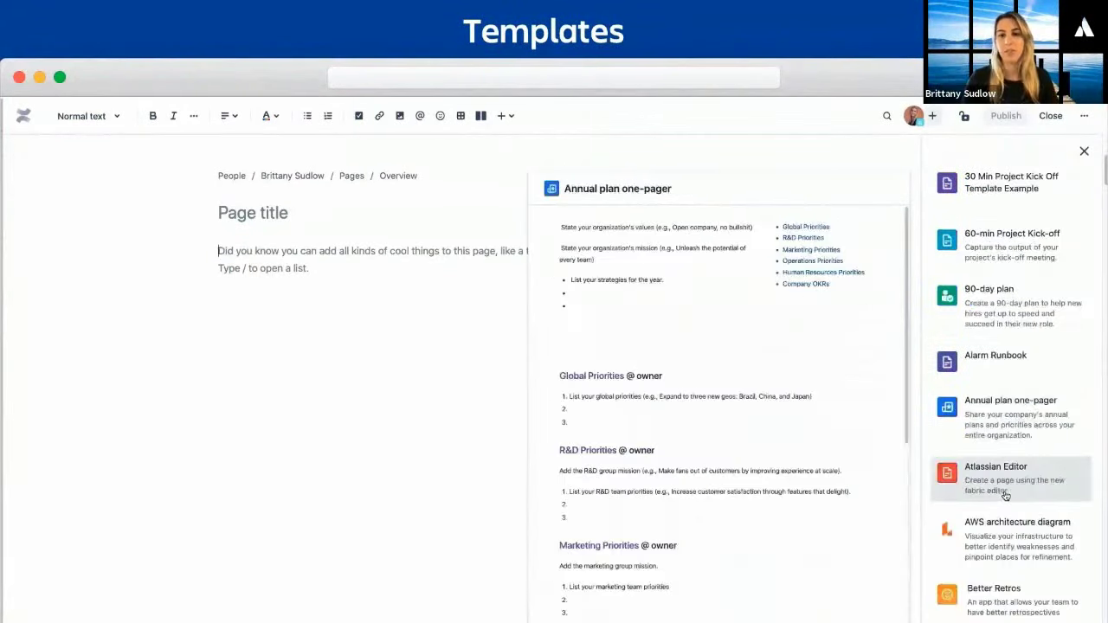
{"action": "scroll", "coordinate": [1006, 493], "scroll_direction": "up", "scroll_amount": 8}
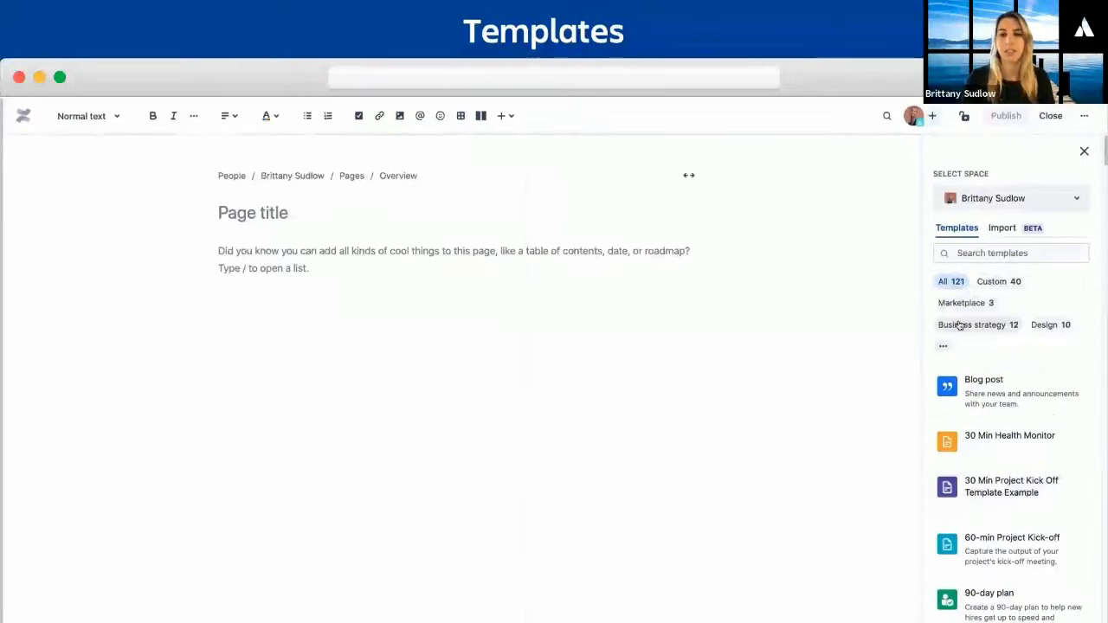
Filter the templates by the Marketing & Sales category and preview the Creative brief template.
{"action": "left_click", "coordinate": [943, 349]}
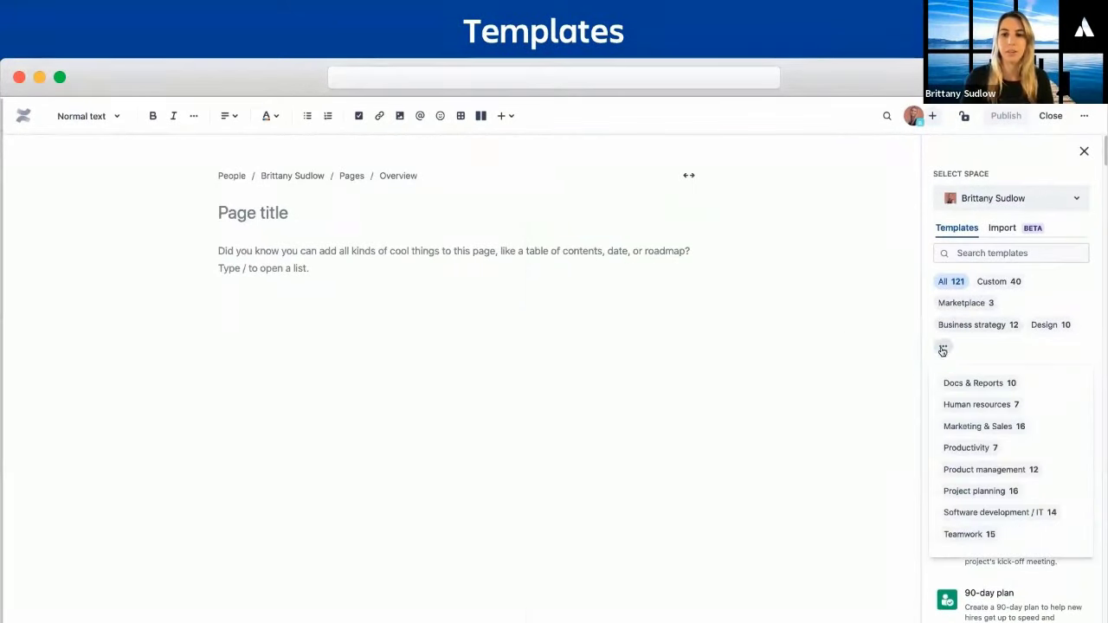
{"action": "left_click", "coordinate": [982, 426]}
{"action": "mouse_move", "coordinate": [1013, 519]}
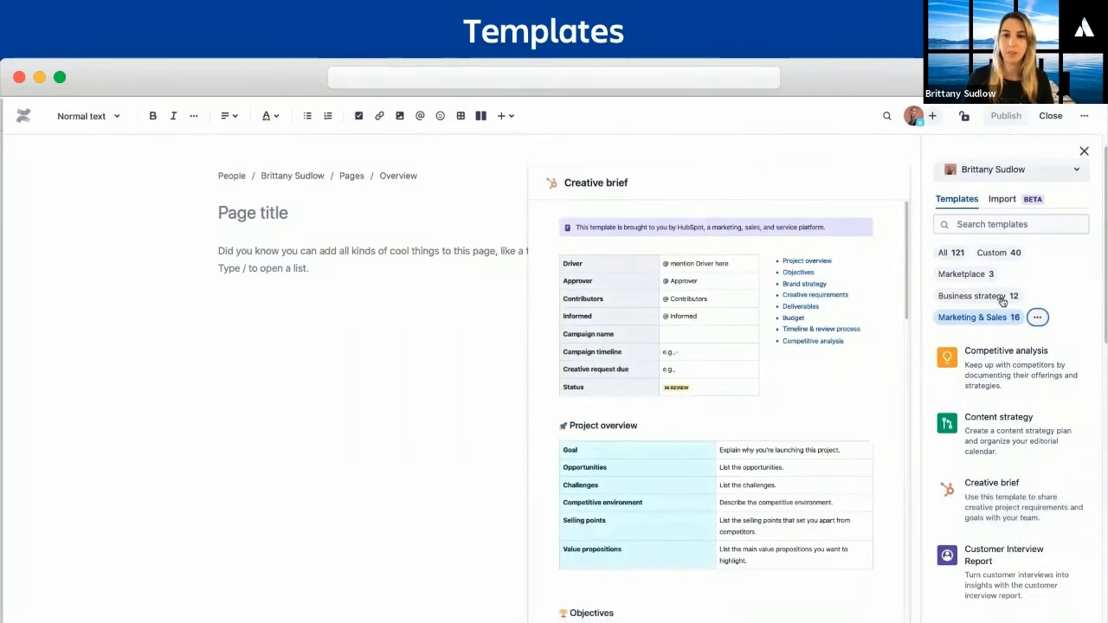
Search the templates for "creative" and preview the Creative brief template.
{"action": "left_click", "coordinate": [981, 221]}
{"action": "type", "text": "hub"}
{"action": "key", "text": "BackSpace"}
{"action": "key", "text": "BackSpace"}
{"action": "key", "text": "BackSpace"}
{"action": "type", "text": "creative"}
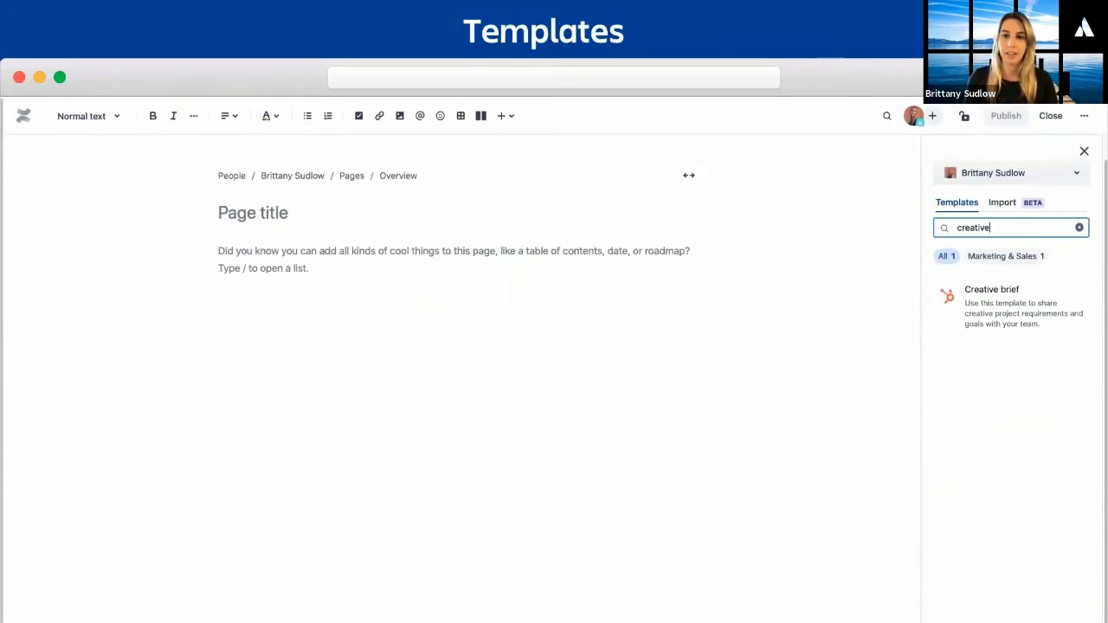
{"action": "left_click", "coordinate": [1004, 312]}
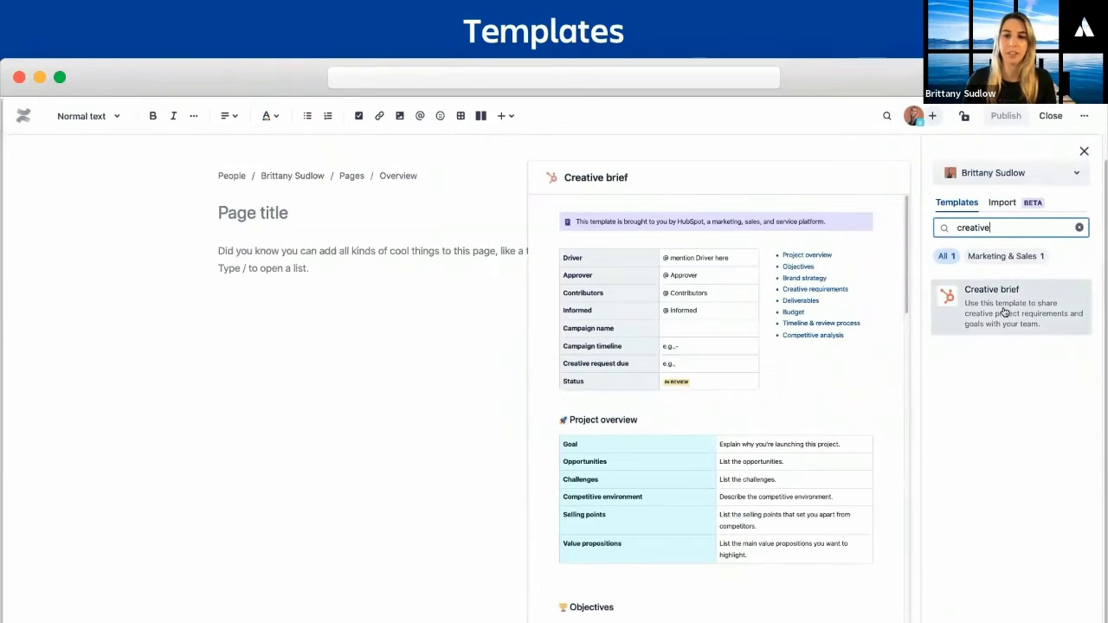
View the options for importing an external document as a page and return to the template list.
{"action": "left_click", "coordinate": [1002, 202]}
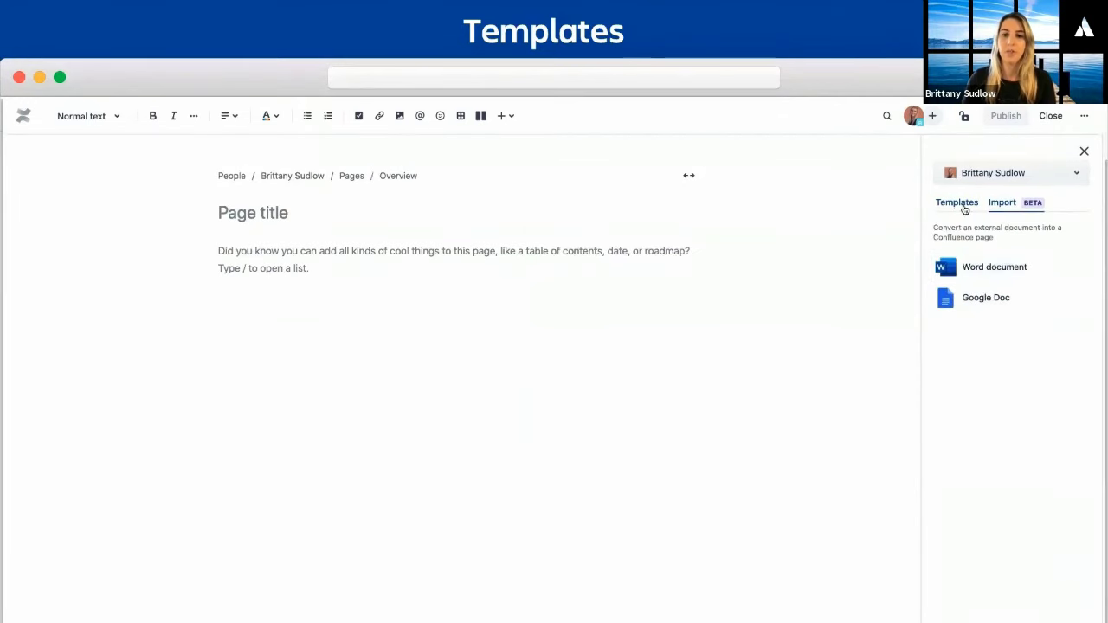
{"action": "left_click", "coordinate": [958, 204]}
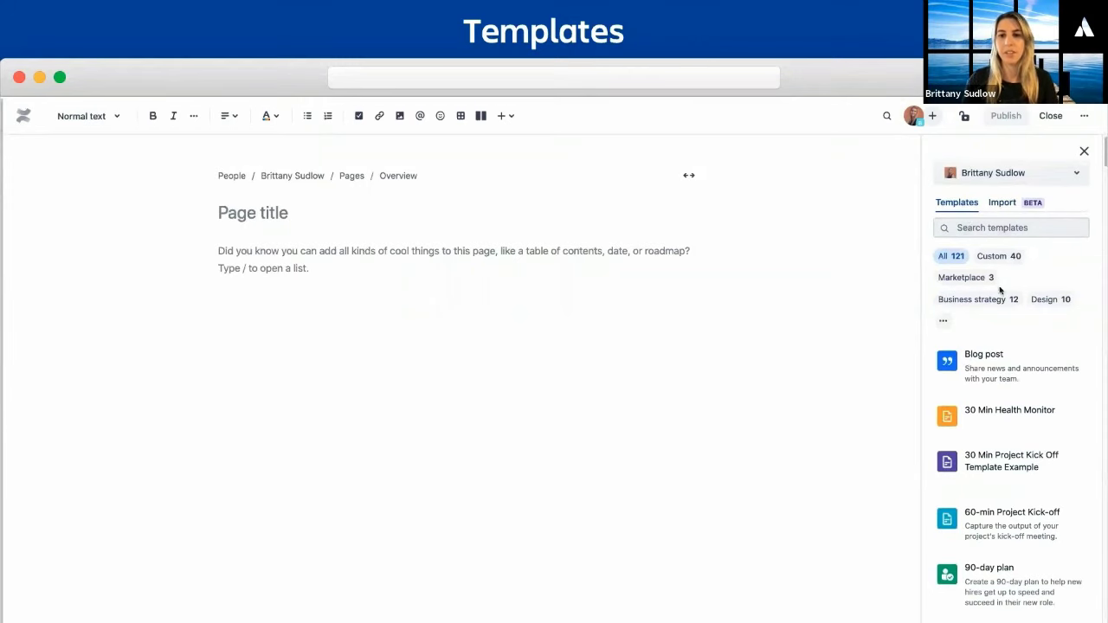
Filter the templates by the Human resources category.
{"action": "scroll", "coordinate": [1009, 416], "scroll_direction": "down", "scroll_amount": 1}
{"action": "left_click", "coordinate": [946, 309]}
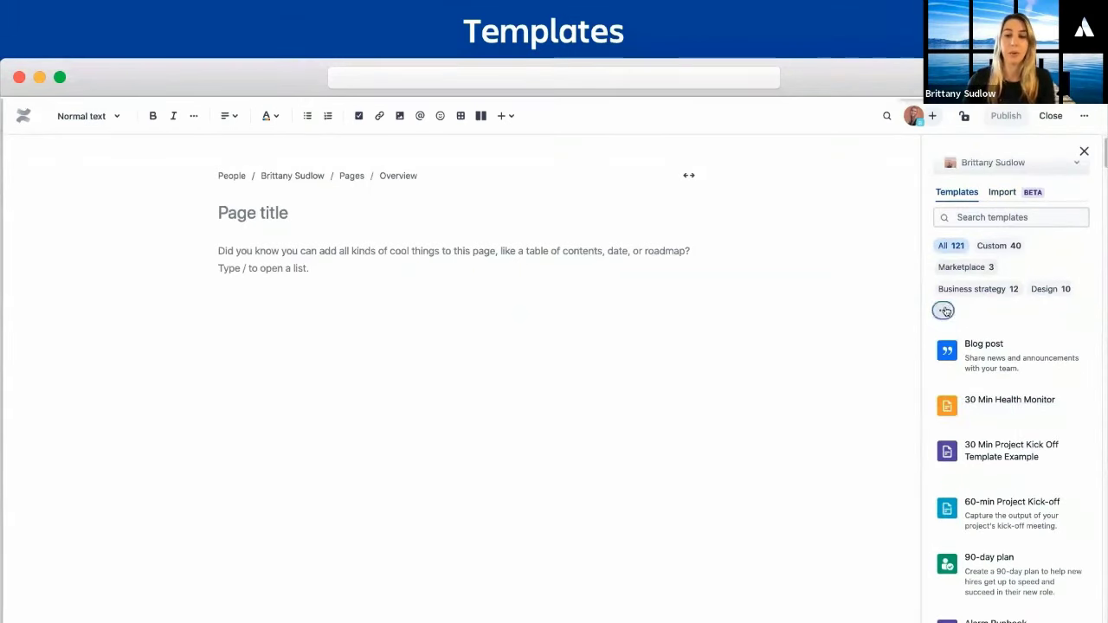
{"action": "left_click", "coordinate": [979, 372]}
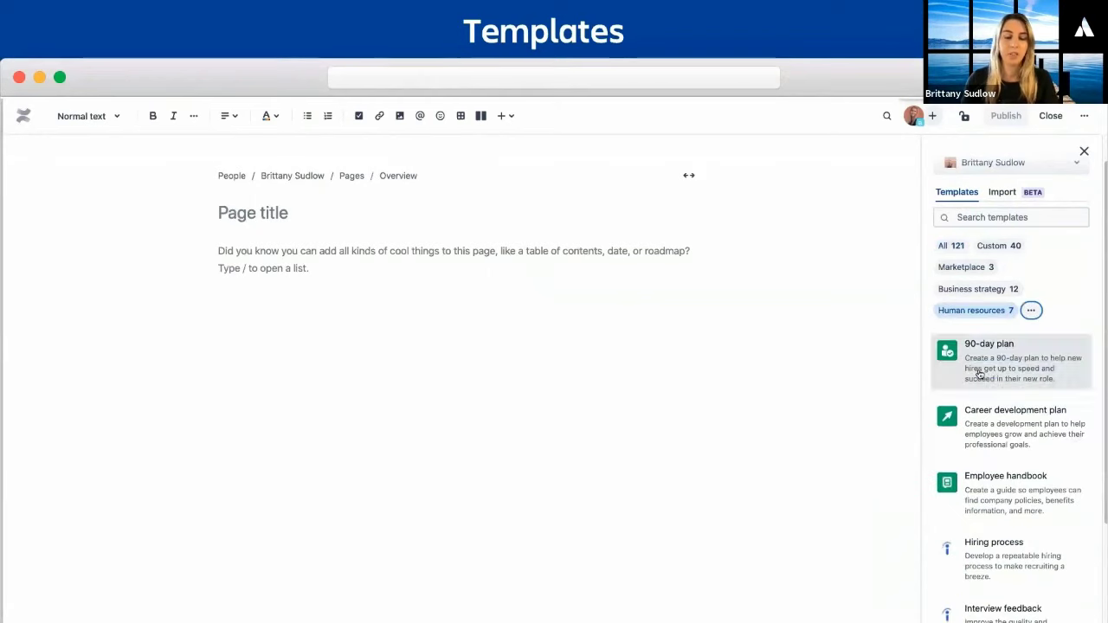
Preview the Hiring process template and read through its sections down to Helpful resources.
{"action": "scroll", "coordinate": [1022, 370], "scroll_direction": "down", "scroll_amount": 2}
{"action": "left_click", "coordinate": [1023, 454]}
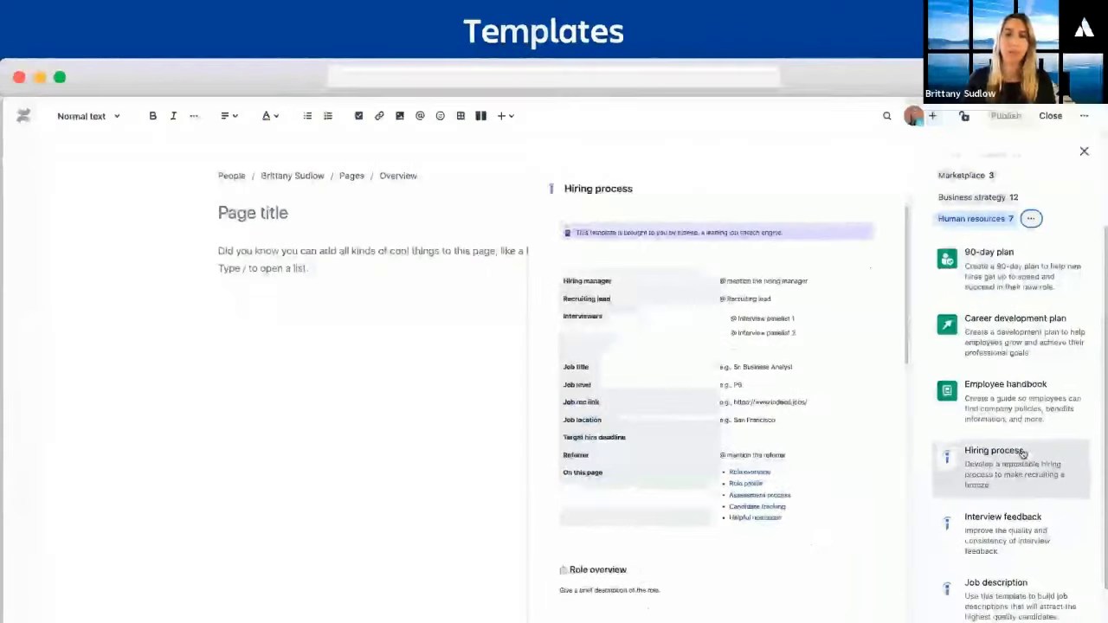
{"action": "scroll", "coordinate": [813, 434], "scroll_direction": "down", "scroll_amount": 3}
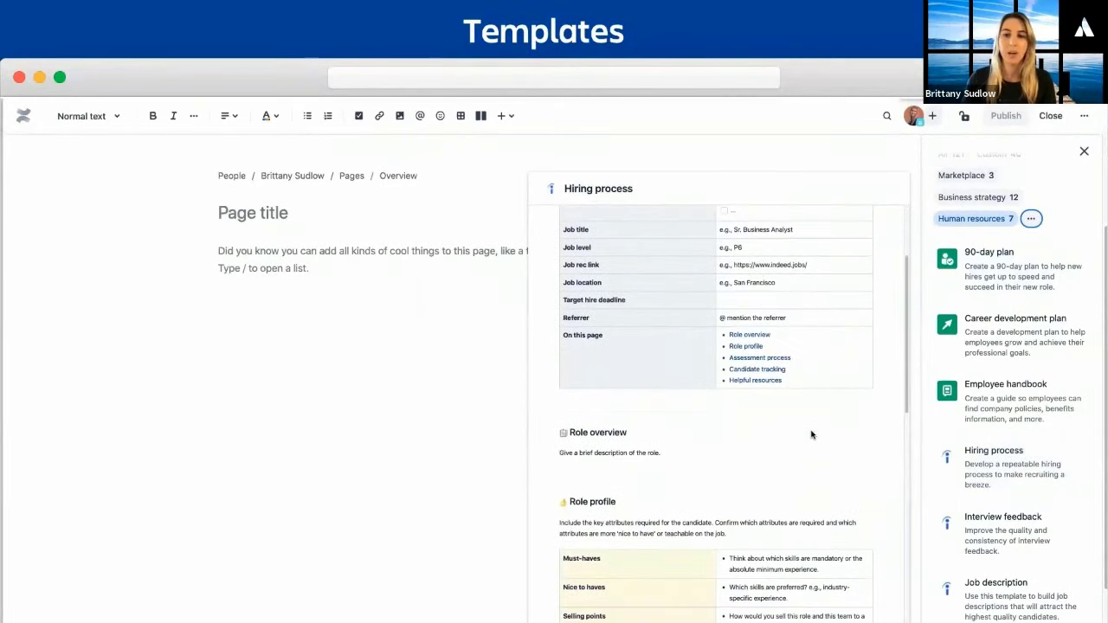
{"action": "scroll", "coordinate": [811, 434], "scroll_direction": "down", "scroll_amount": 1}
{"action": "scroll", "coordinate": [811, 435], "scroll_direction": "down", "scroll_amount": 2}
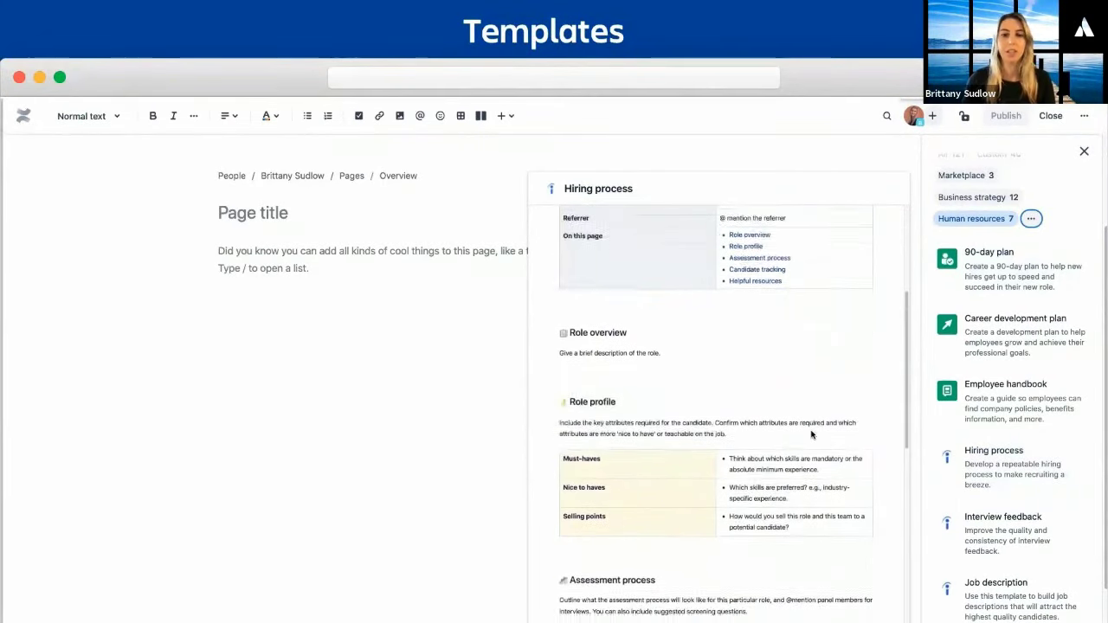
{"action": "scroll", "coordinate": [807, 434], "scroll_direction": "down", "scroll_amount": 4}
{"action": "scroll", "coordinate": [808, 435], "scroll_direction": "down", "scroll_amount": 7}
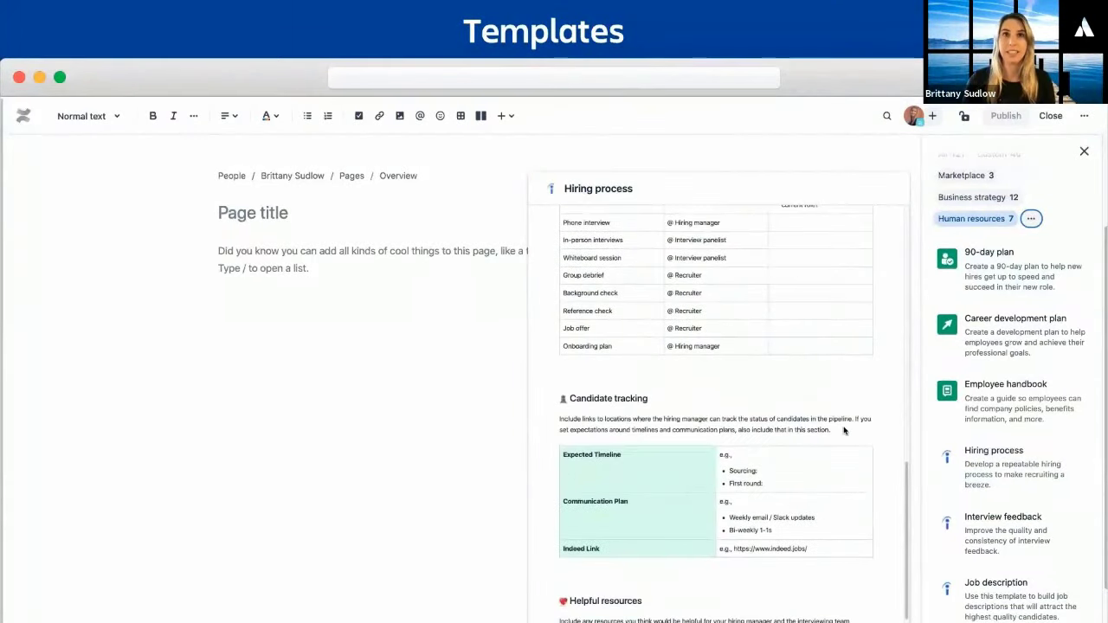
{"action": "scroll", "coordinate": [1047, 437], "scroll_direction": "up", "scroll_amount": 3}
Search the templates for "meeting not", preview the Meeting notes template and clear the search.
{"action": "left_click", "coordinate": [1026, 253]}
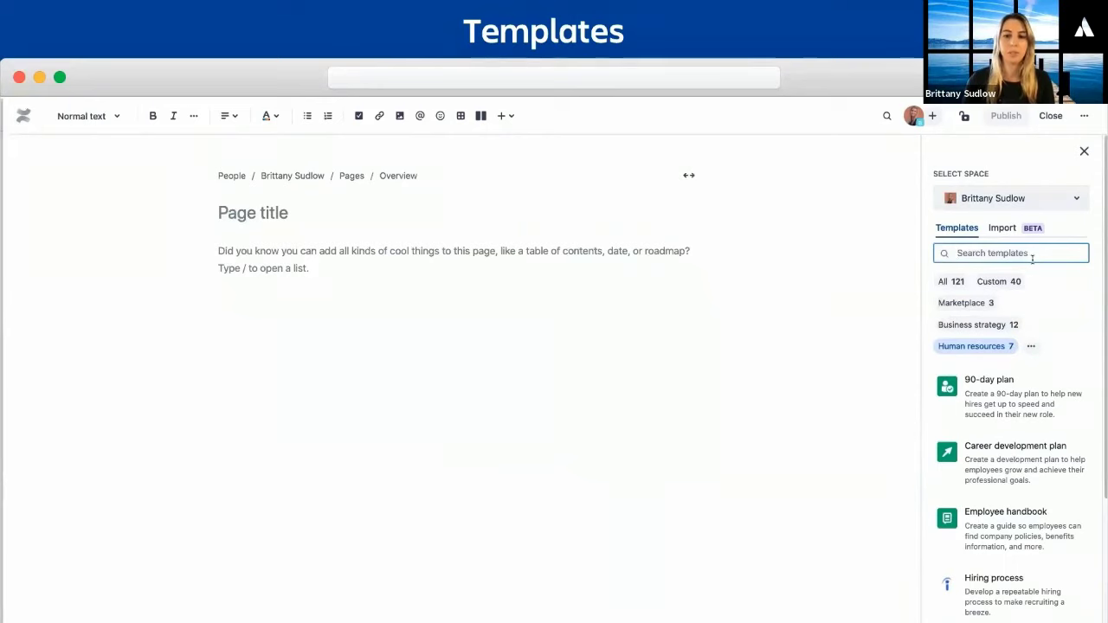
{"action": "type", "text": "meetin"}
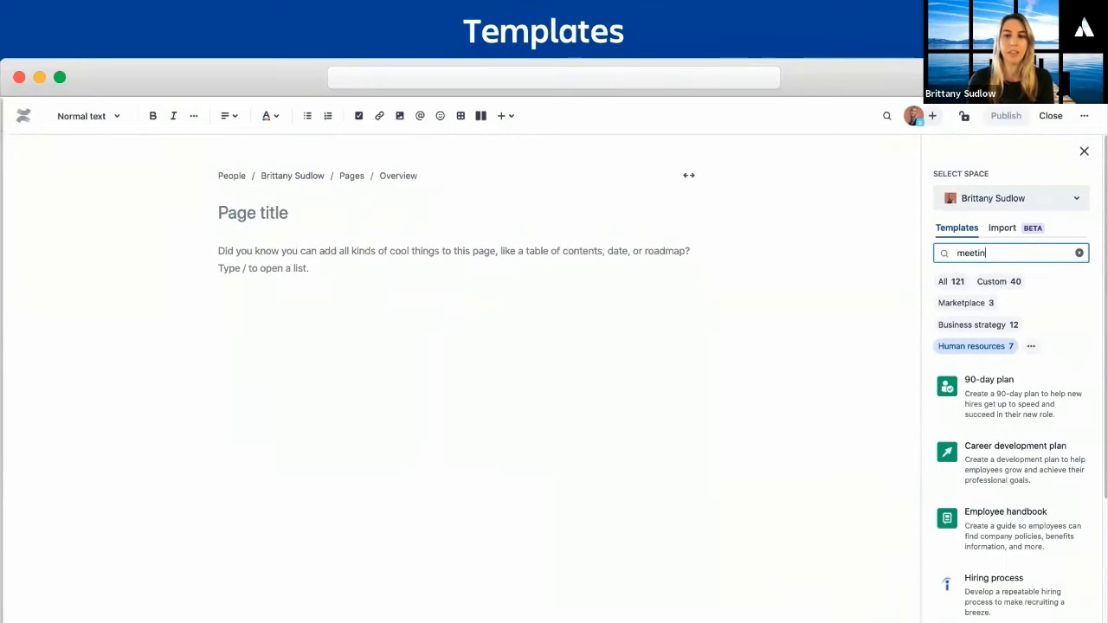
{"action": "type", "text": "g not"}
{"action": "mouse_move", "coordinate": [1000, 348]}
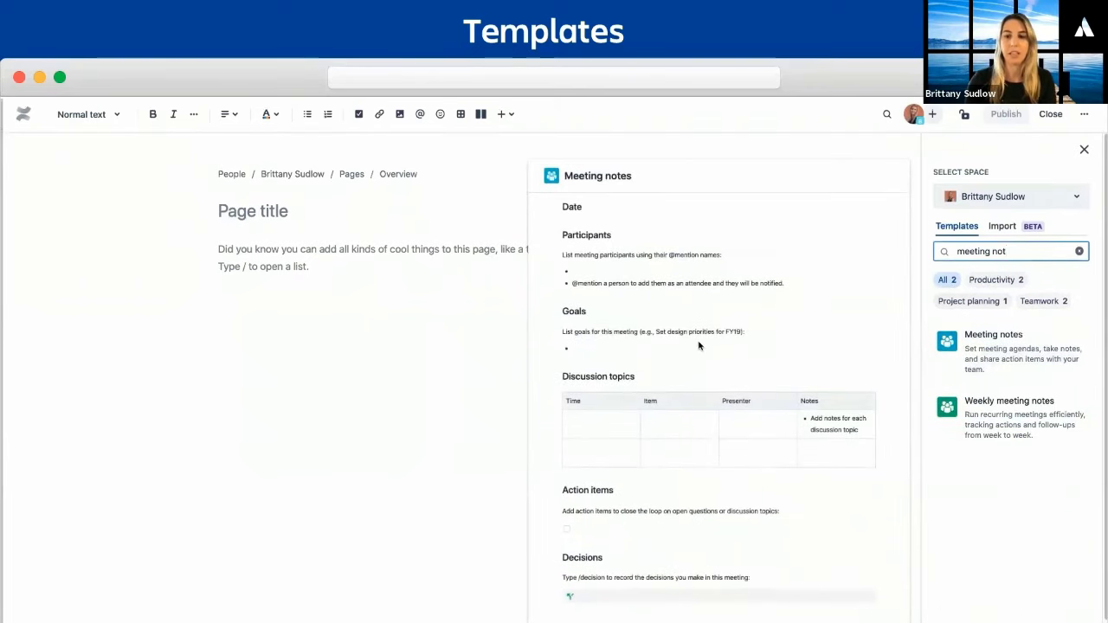
{"action": "left_click", "coordinate": [1079, 252]}
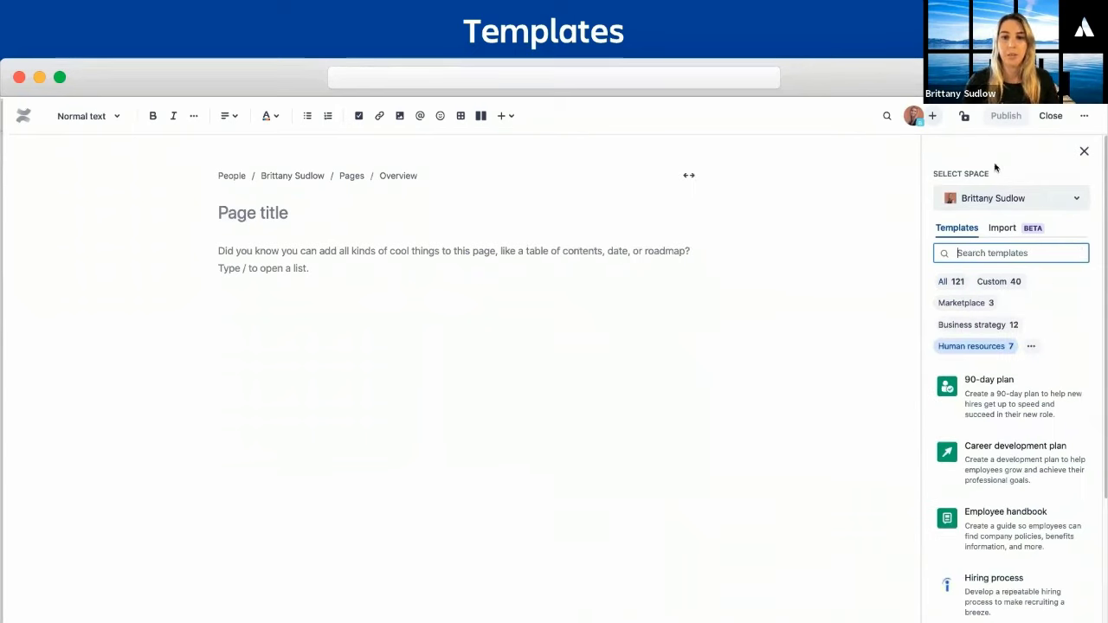
Look through the spaces available for the new page, keep the current one, and check the page's breadcrumb path.
{"action": "left_click", "coordinate": [1057, 199]}
{"action": "scroll", "coordinate": [1002, 289], "scroll_direction": "down", "scroll_amount": 8}
{"action": "scroll", "coordinate": [1003, 289], "scroll_direction": "up", "scroll_amount": 6}
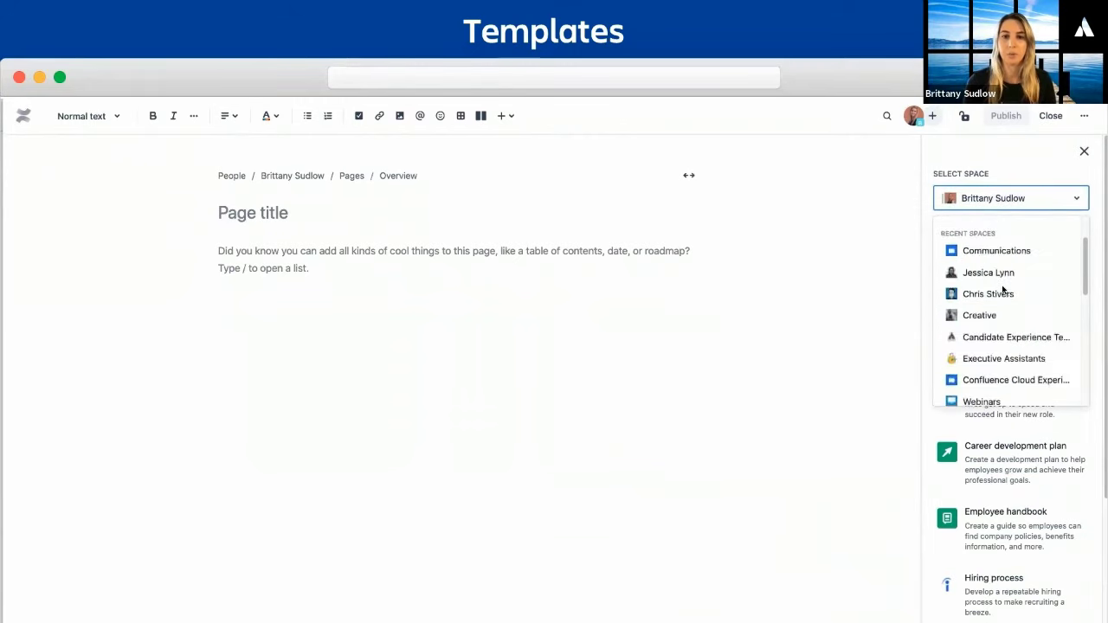
{"action": "left_click", "coordinate": [1078, 192]}
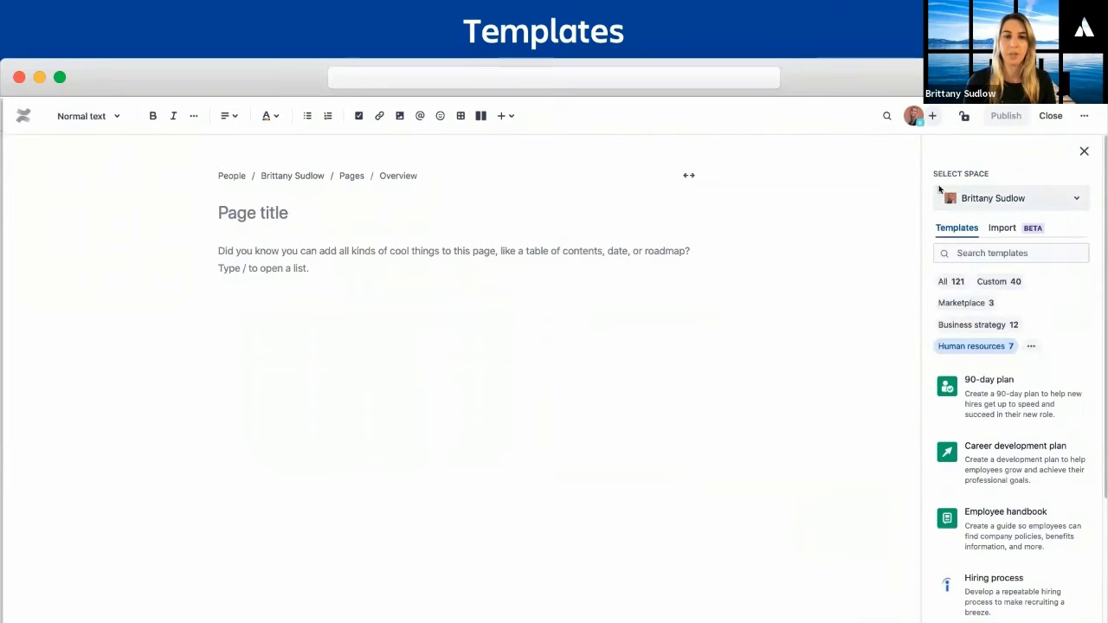
{"action": "left_click_drag", "start_coordinate": [435, 174], "coordinate": [217, 176]}
{"action": "left_click", "coordinate": [168, 188]}
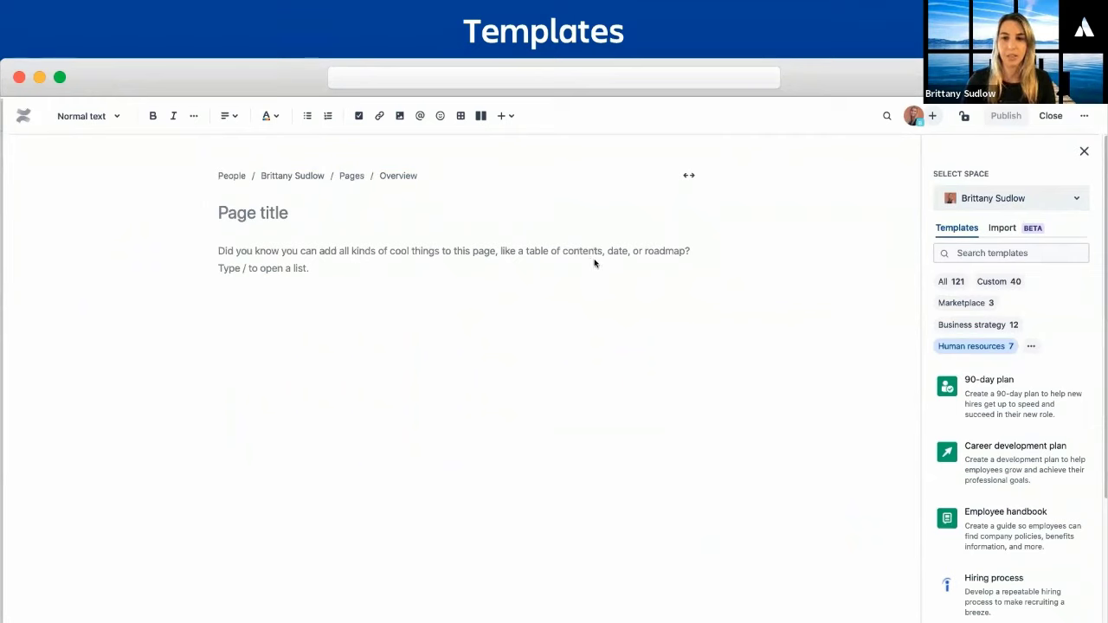
Search the templates for "blog", clear the search and close the template list.
{"action": "left_click", "coordinate": [990, 251]}
{"action": "type", "text": "blog"}
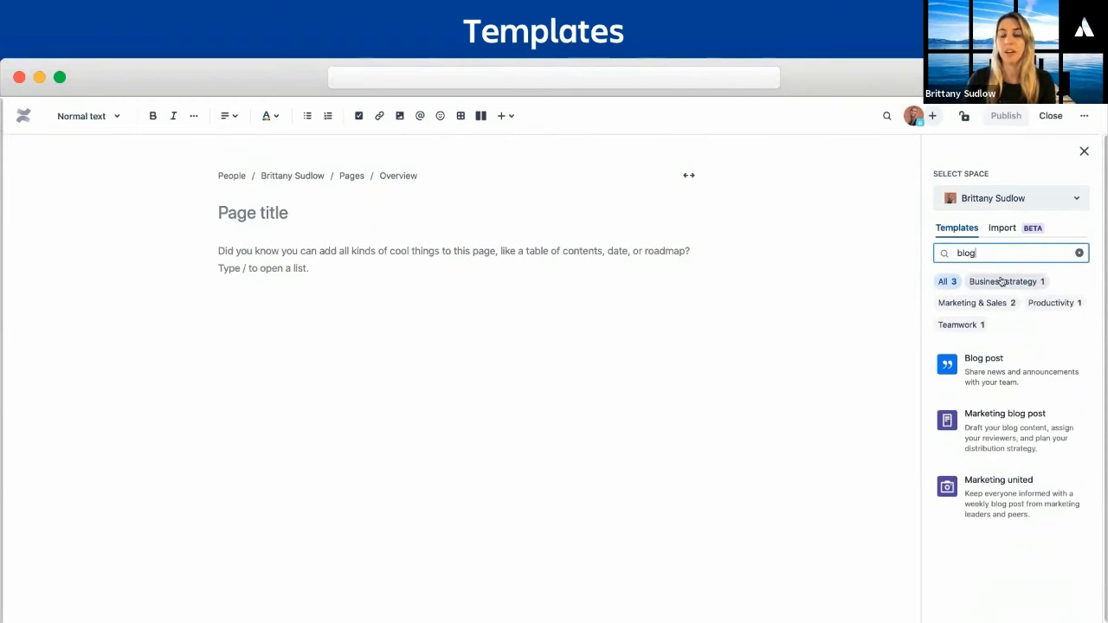
{"action": "mouse_move", "coordinate": [1059, 363]}
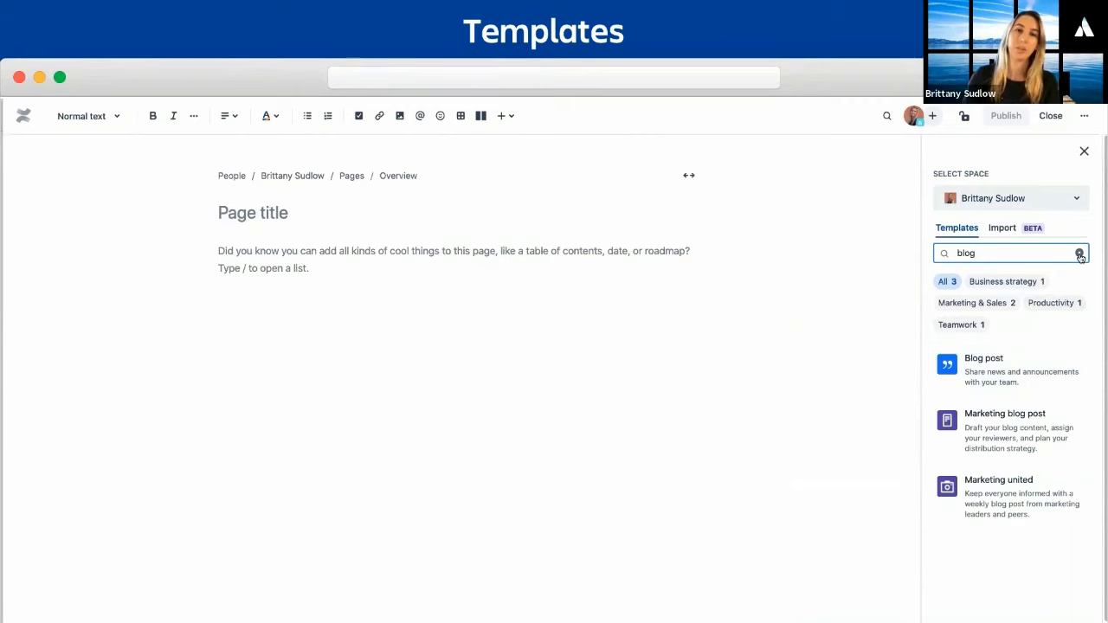
{"action": "left_click", "coordinate": [1079, 254]}
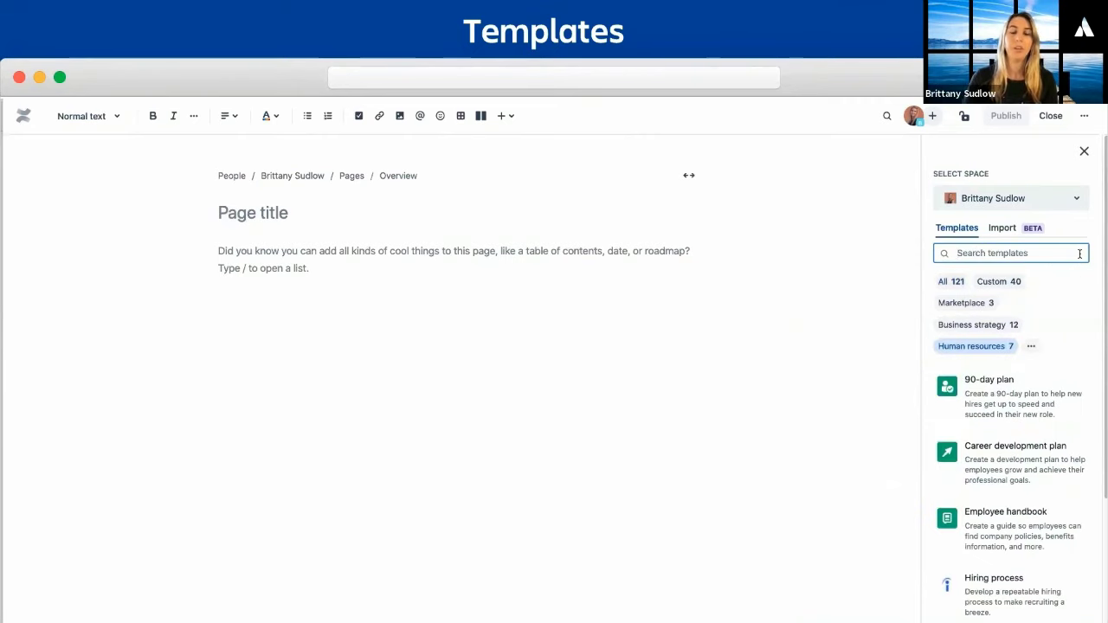
{"action": "left_click", "coordinate": [1085, 154]}
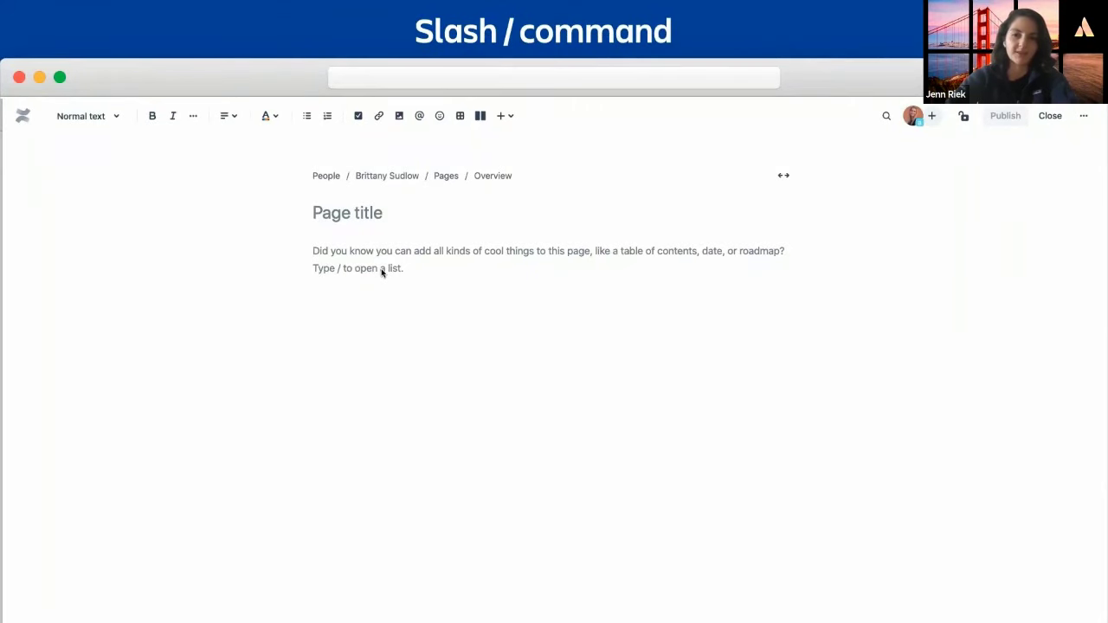
Bring up the list of insertable elements in the page body with the slash command and browse through it.
{"action": "type", "text": "/"}
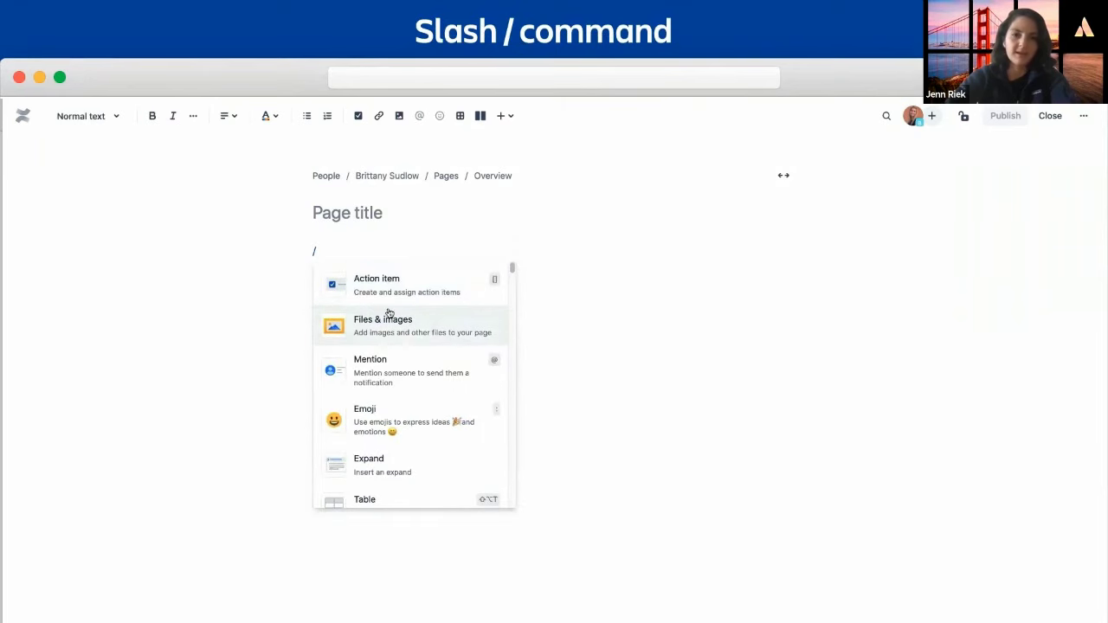
{"action": "scroll", "coordinate": [440, 319], "scroll_direction": "down", "scroll_amount": 1}
{"action": "scroll", "coordinate": [440, 317], "scroll_direction": "down", "scroll_amount": 4}
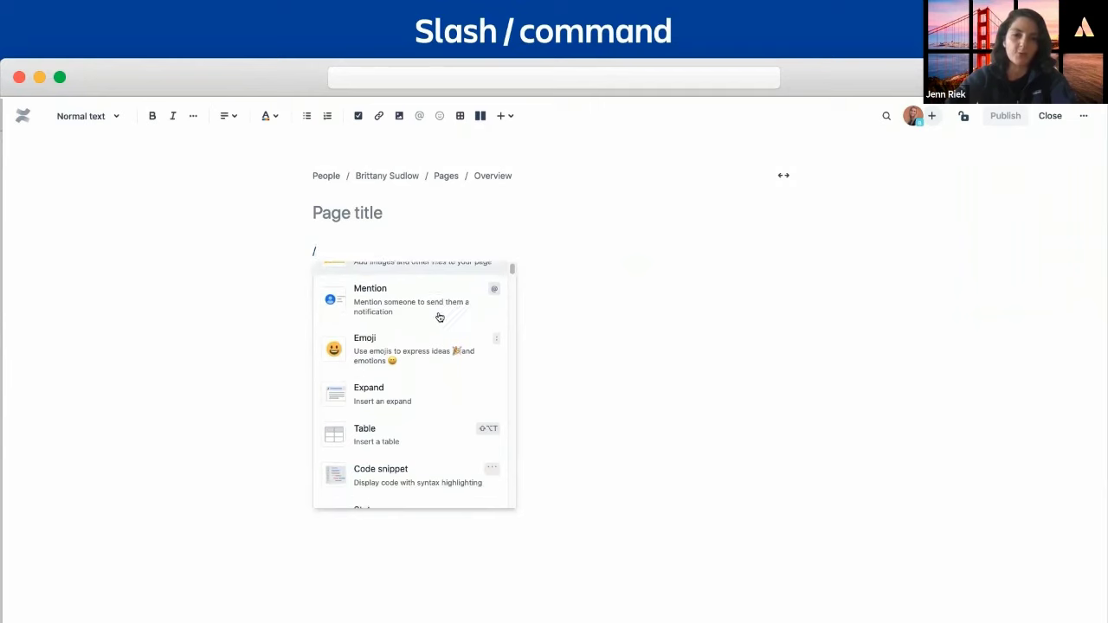
{"action": "scroll", "coordinate": [439, 317], "scroll_direction": "down", "scroll_amount": 3}
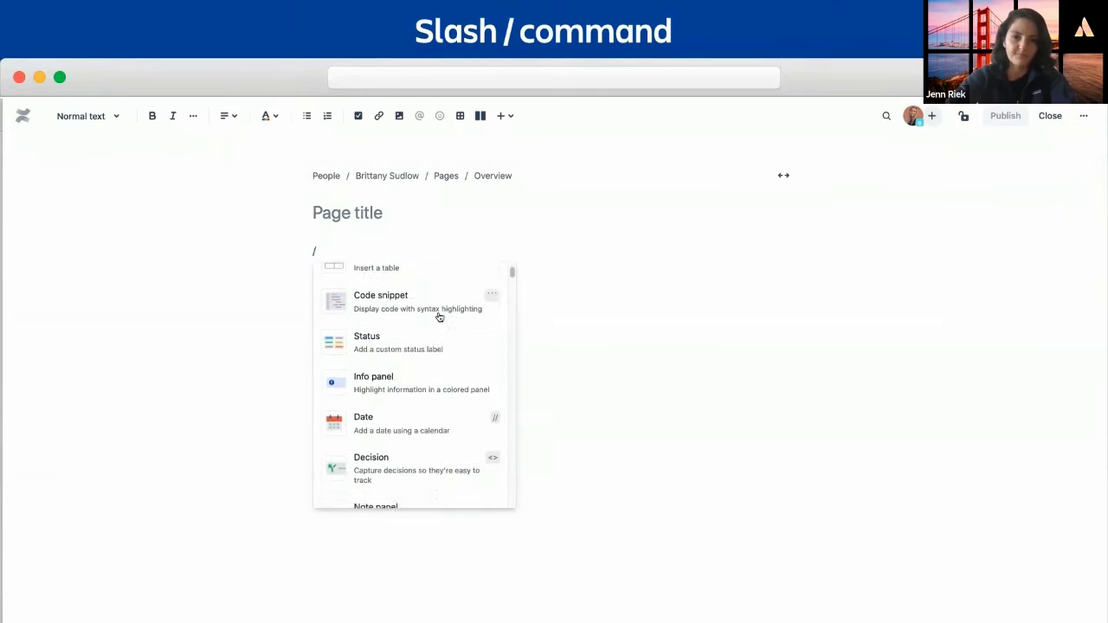
{"action": "scroll", "coordinate": [440, 318], "scroll_direction": "down", "scroll_amount": 4}
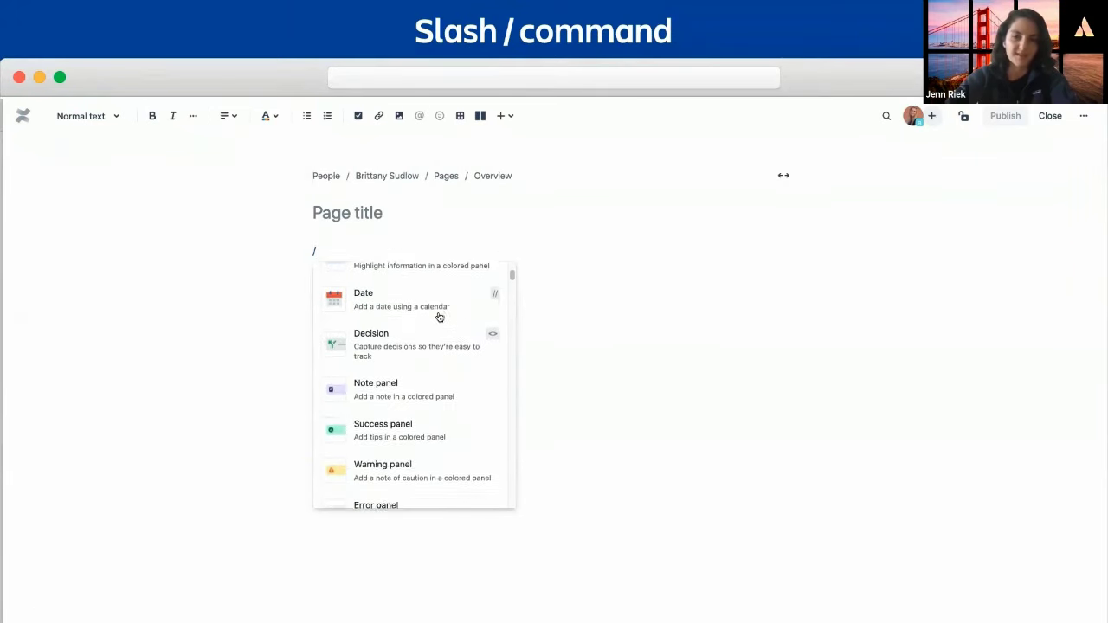
{"action": "scroll", "coordinate": [440, 317], "scroll_direction": "down", "scroll_amount": 1}
{"action": "scroll", "coordinate": [440, 318], "scroll_direction": "down", "scroll_amount": 3}
{"action": "scroll", "coordinate": [440, 318], "scroll_direction": "down", "scroll_amount": 1}
{"action": "scroll", "coordinate": [440, 317], "scroll_direction": "down", "scroll_amount": 1}
{"action": "scroll", "coordinate": [440, 318], "scroll_direction": "down", "scroll_amount": 3}
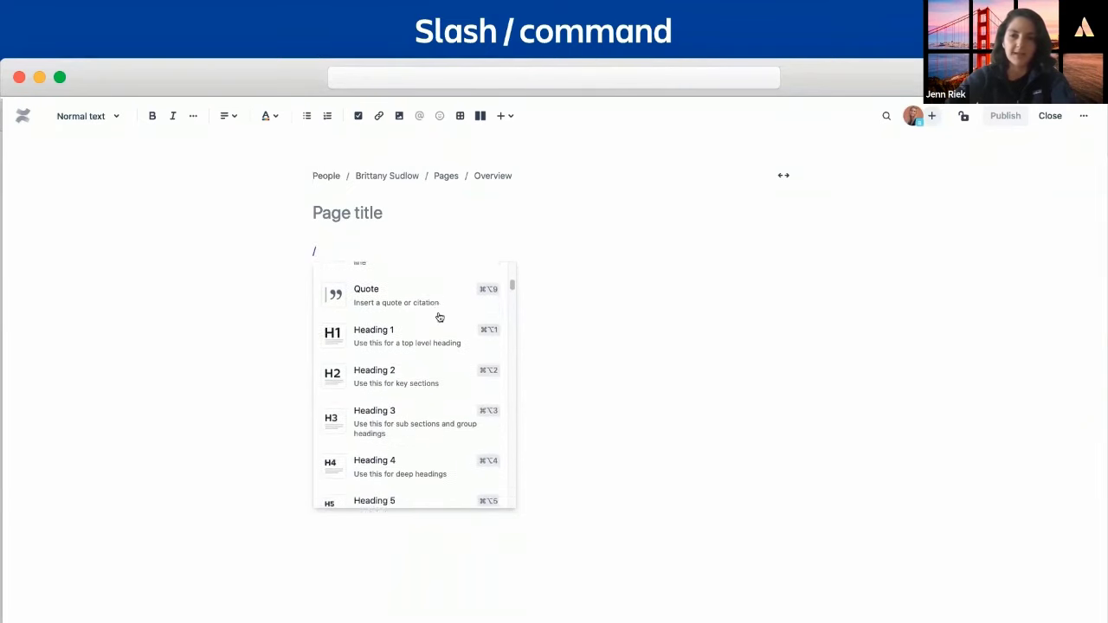
{"action": "scroll", "coordinate": [440, 318], "scroll_direction": "down", "scroll_amount": 1}
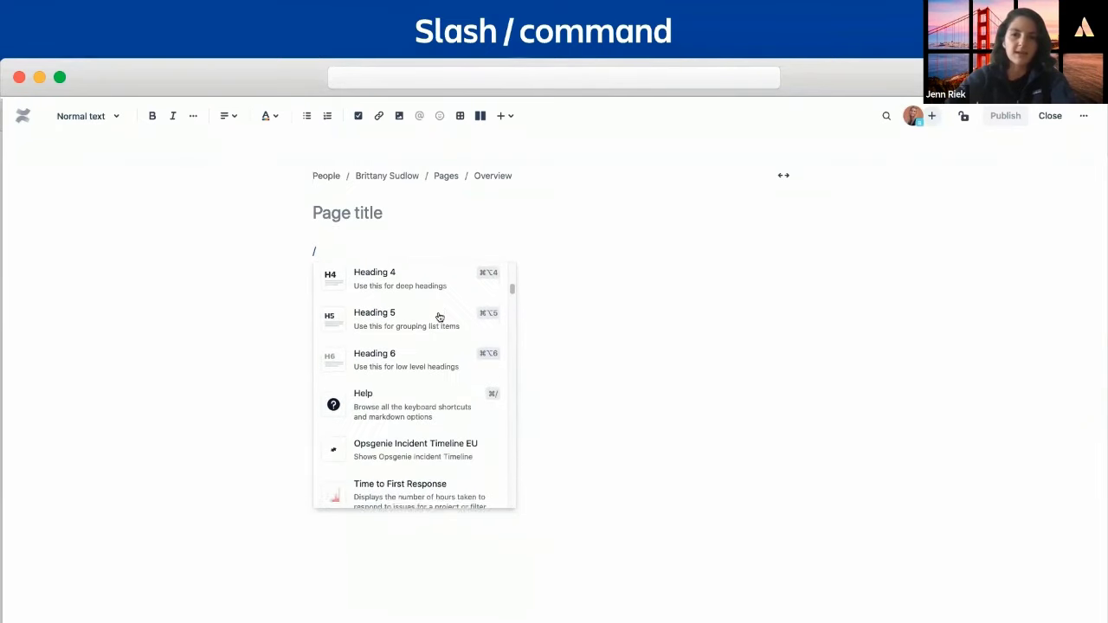
{"action": "scroll", "coordinate": [439, 317], "scroll_direction": "down", "scroll_amount": 5}
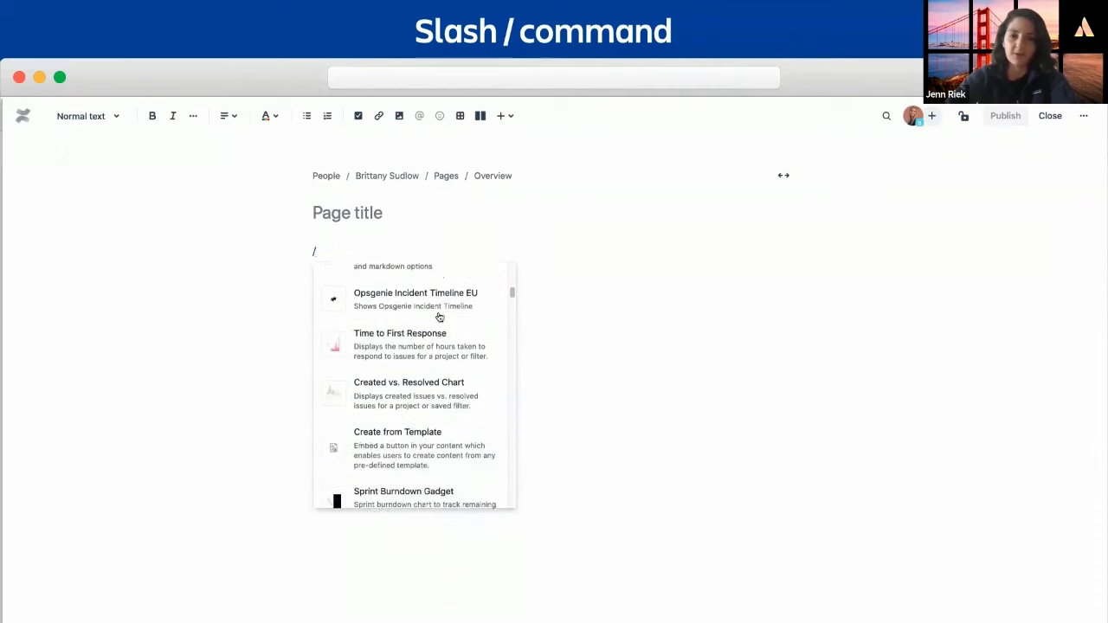
{"action": "scroll", "coordinate": [439, 316], "scroll_direction": "down", "scroll_amount": 4}
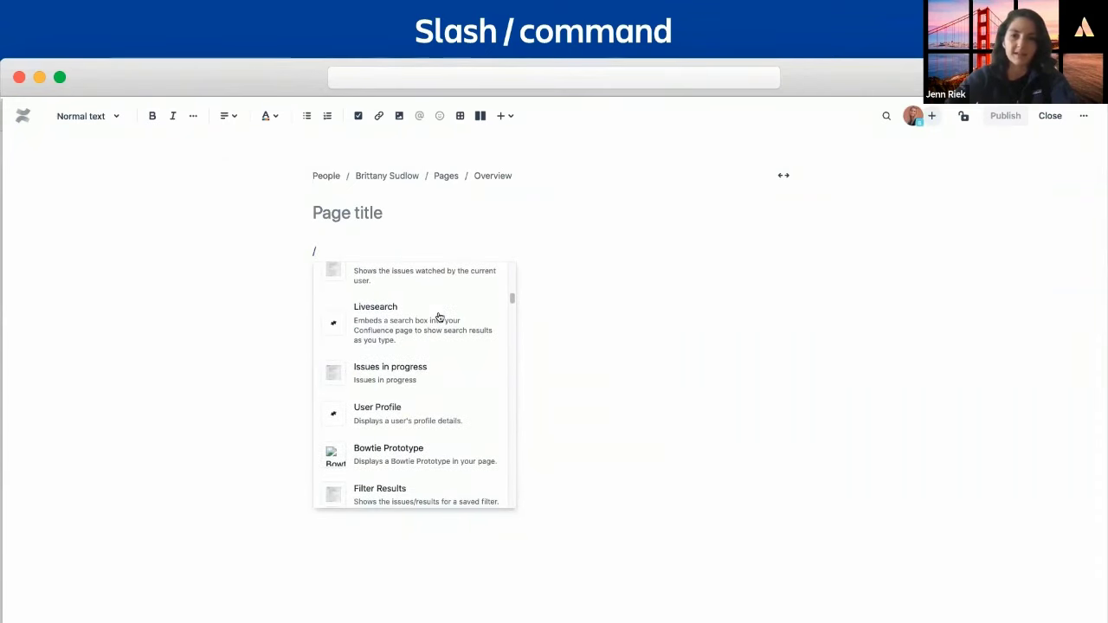
{"action": "scroll", "coordinate": [439, 317], "scroll_direction": "down", "scroll_amount": 3}
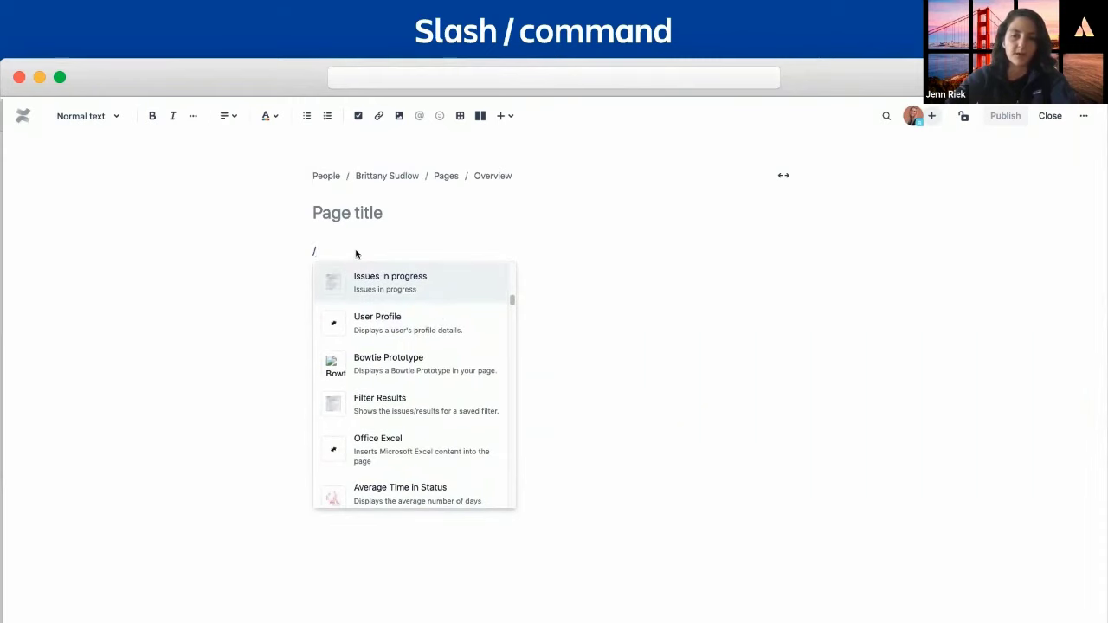
Insert a mention of the Japan Marketing Team in the page body and delete it again.
{"action": "type", "text": "ention"}
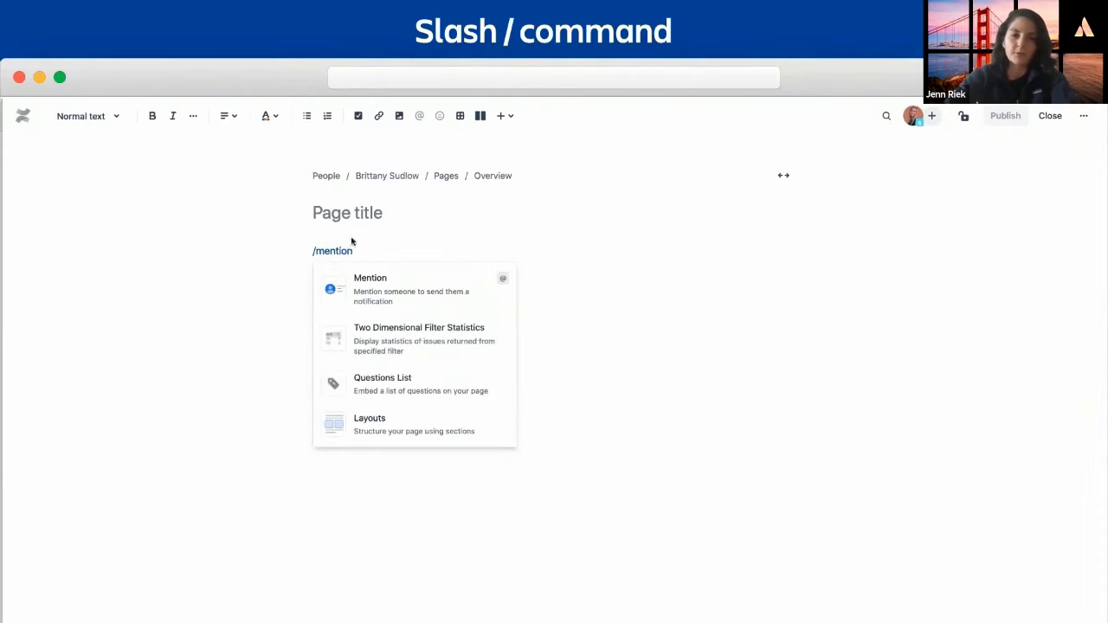
{"action": "left_click", "coordinate": [401, 281]}
{"action": "type", "text": "marketing"}
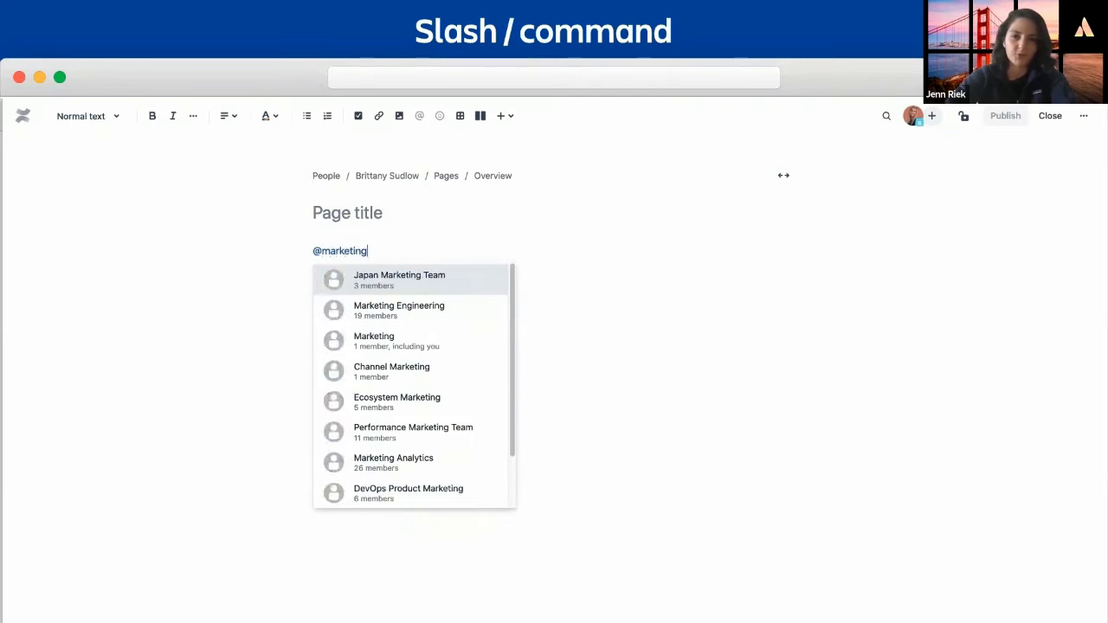
{"action": "key", "text": "Return"}
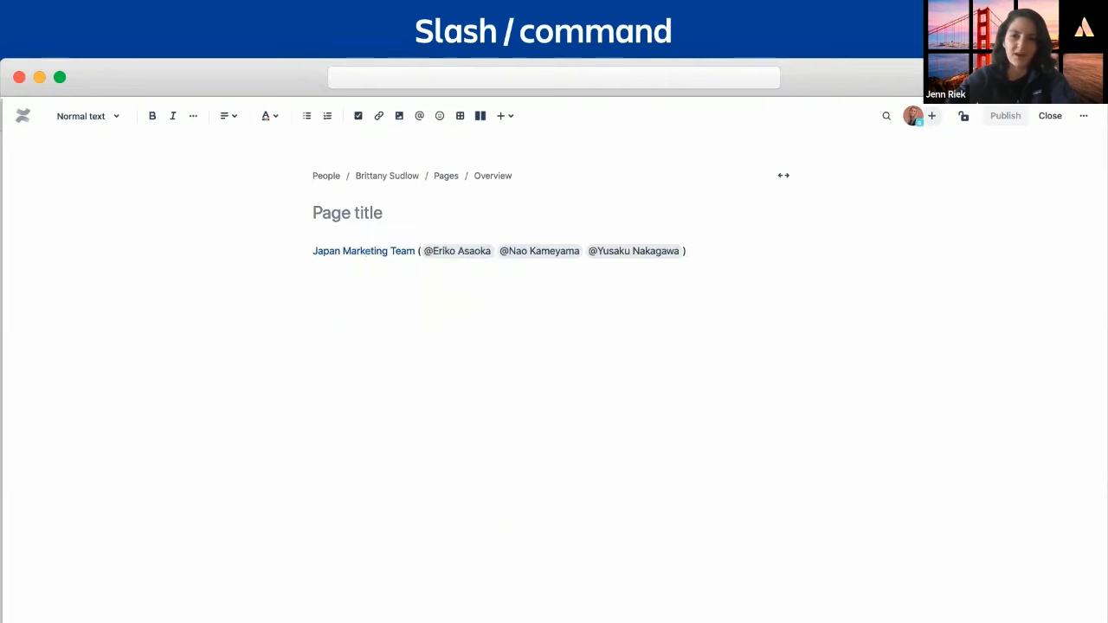
{"action": "key", "text": "super+a"}
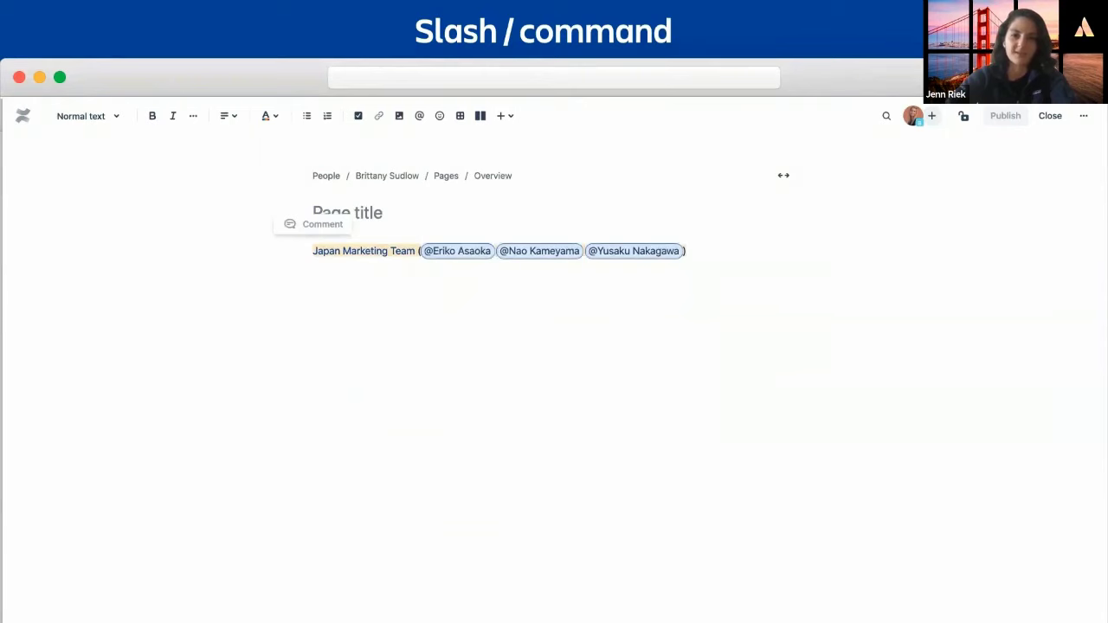
{"action": "key", "text": "BackSpace"}
Search the insertable elements for "table", look over the matching options and discard the command text.
{"action": "type", "text": "/"}
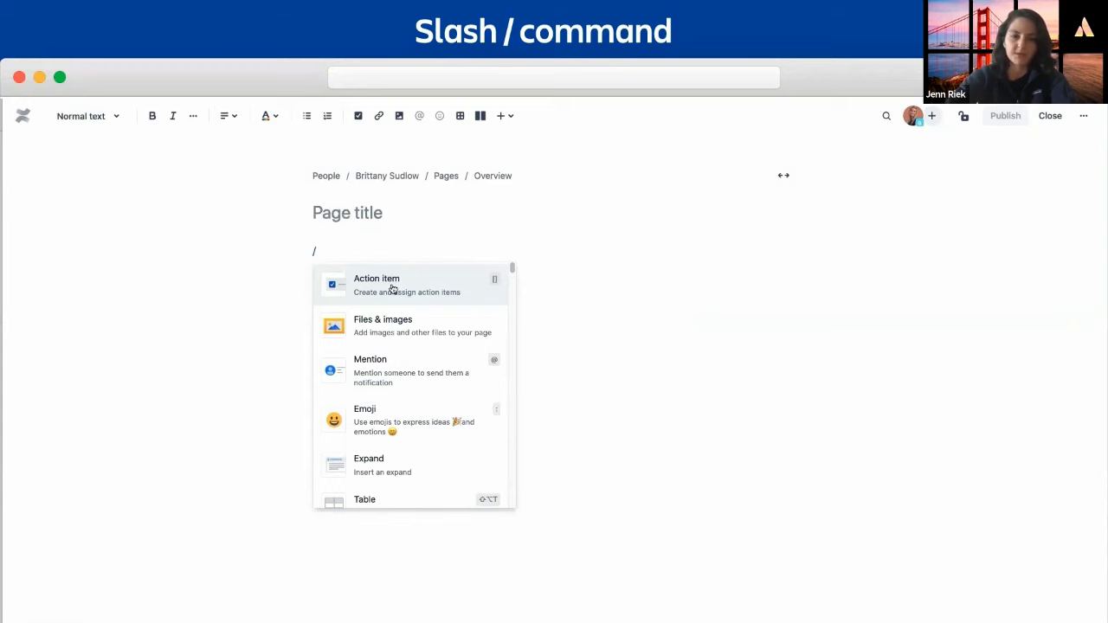
{"action": "type", "text": "table"}
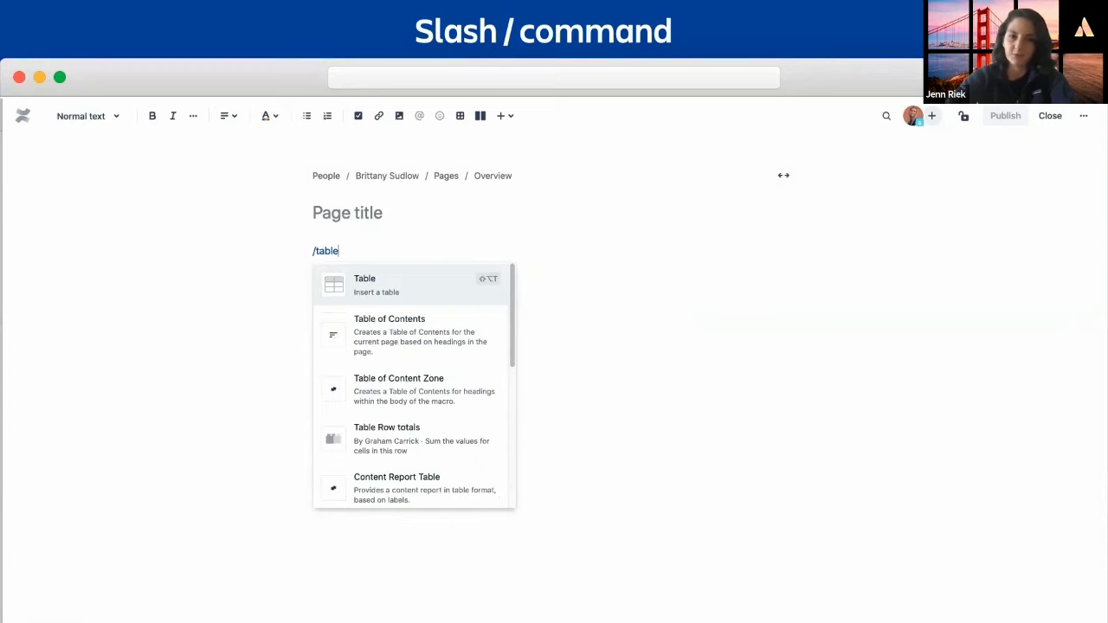
{"action": "key", "text": "Down"}
{"action": "key", "text": "Down"}
{"action": "key", "text": "Down"}
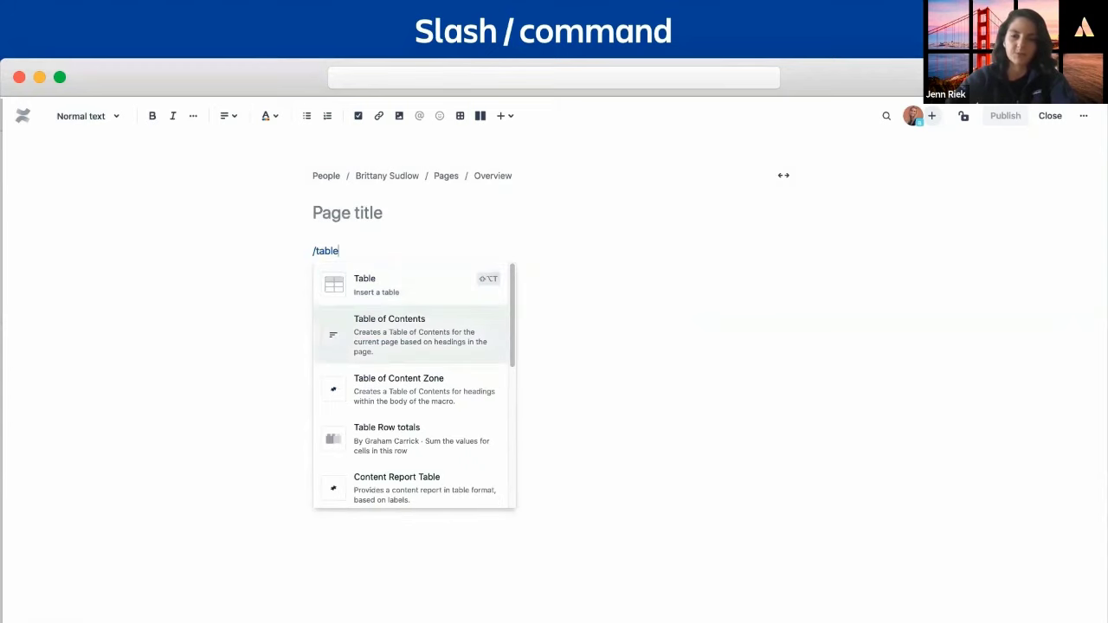
{"action": "key", "text": "Up"}
{"action": "key", "text": "Up"}
{"action": "key", "text": "Up"}
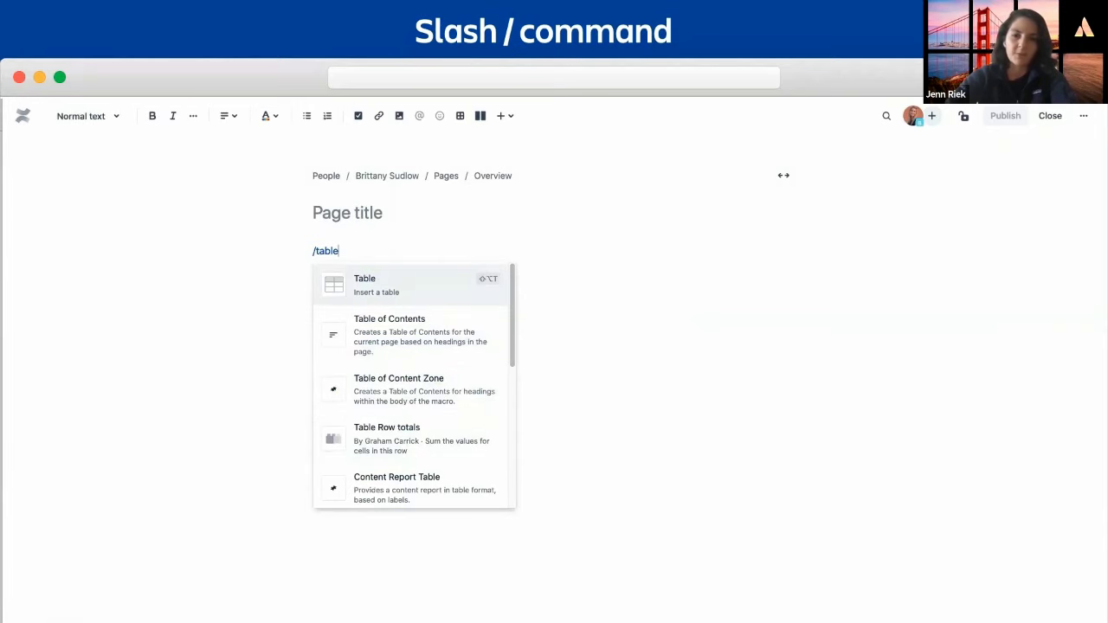
{"action": "key", "text": "Escape"}
{"action": "key", "text": "BackSpace"}
{"action": "key", "text": "BackSpace"}
{"action": "key", "text": "BackSpace"}
{"action": "key", "text": "BackSpace"}
{"action": "key", "text": "BackSpace"}
{"action": "key", "text": "BackSpace"}
Mention a colleague in the page body and start a slash command after the mention.
{"action": "type", "text": "@"}
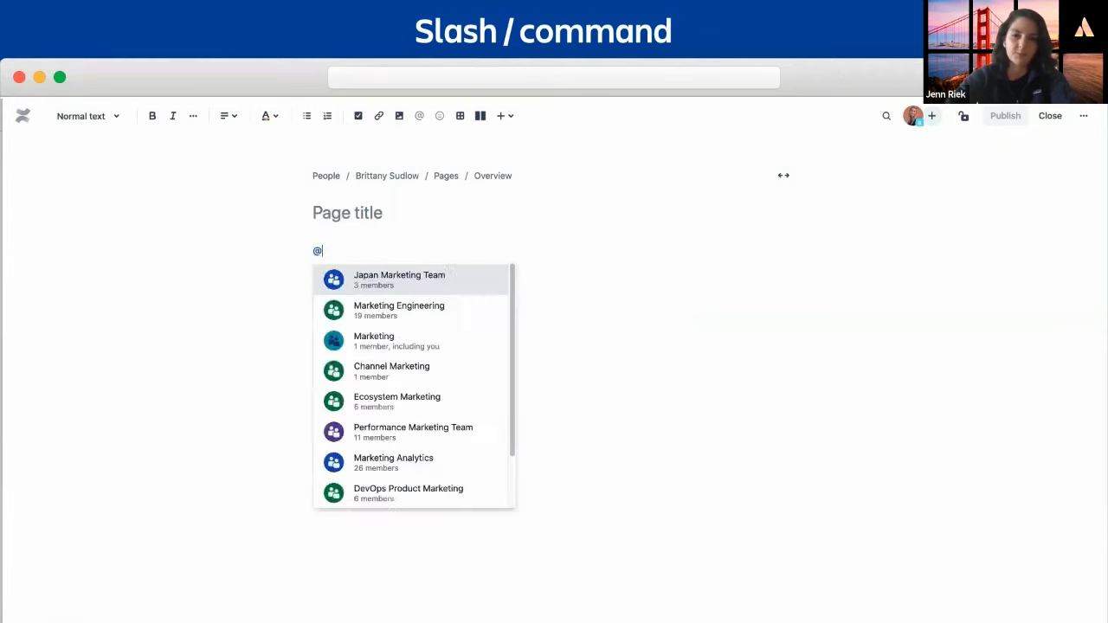
{"action": "type", "text": "jenn"}
{"action": "key", "text": "Return"}
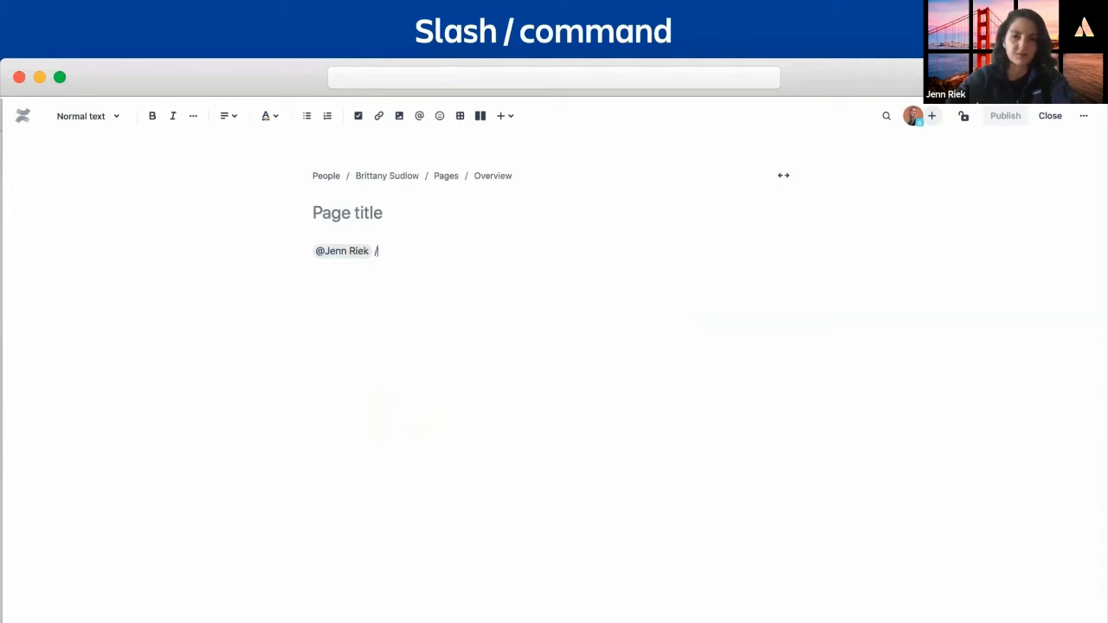
{"action": "type", "text": "/"}
{"action": "left_click", "coordinate": [470, 286]}
{"action": "left_click", "coordinate": [455, 378]}
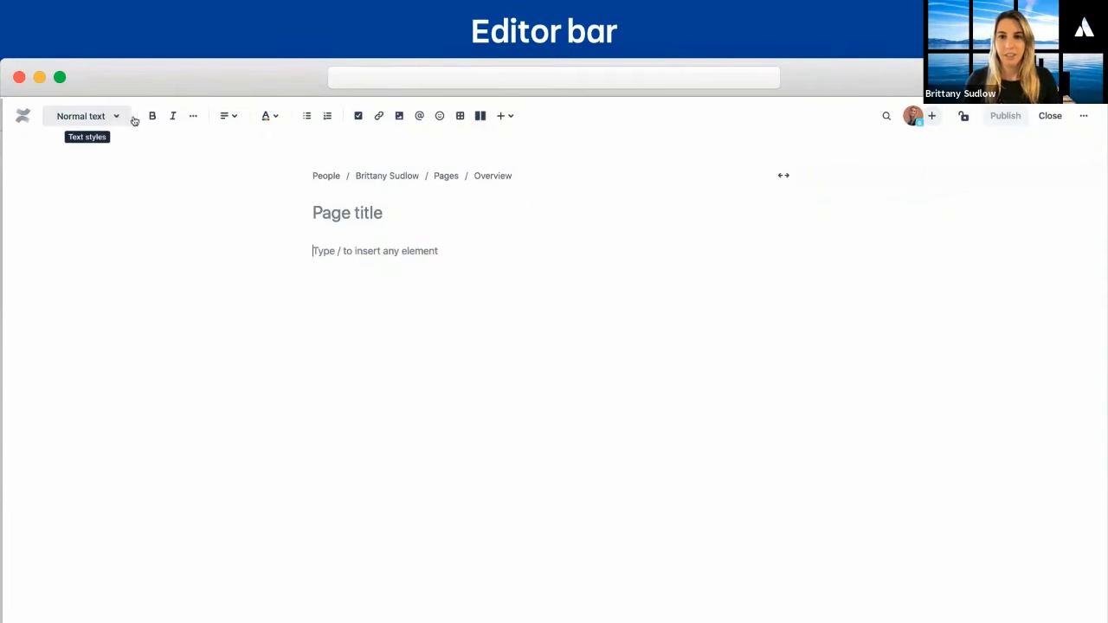
Look through the extra text formatting options, the expanded text color palette and the text alignment choices.
{"action": "left_click", "coordinate": [193, 117]}
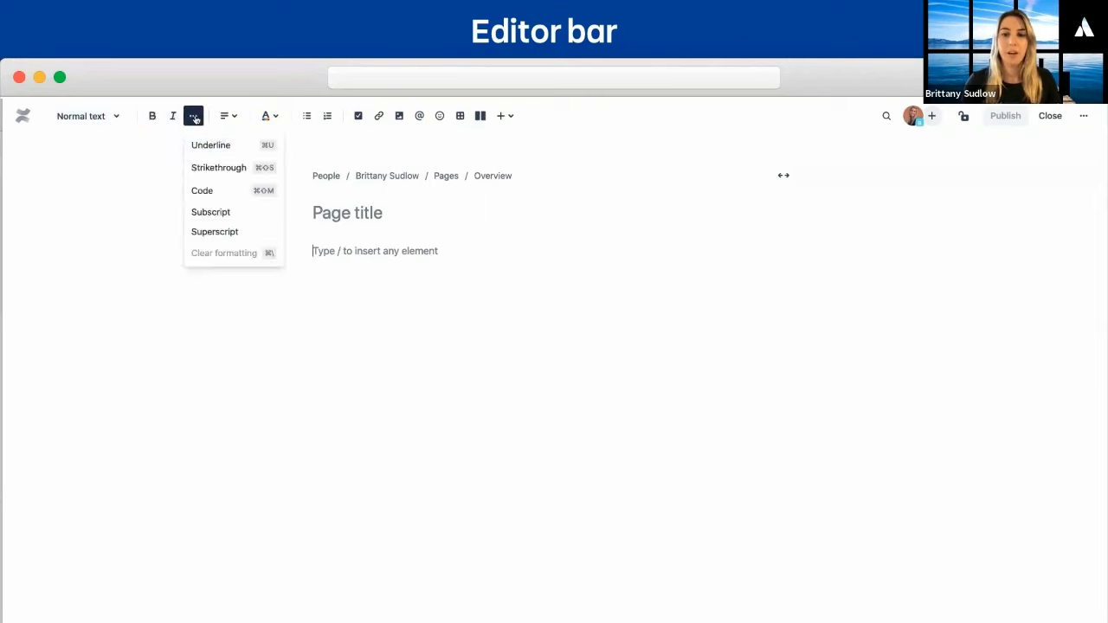
{"action": "left_click", "coordinate": [269, 116]}
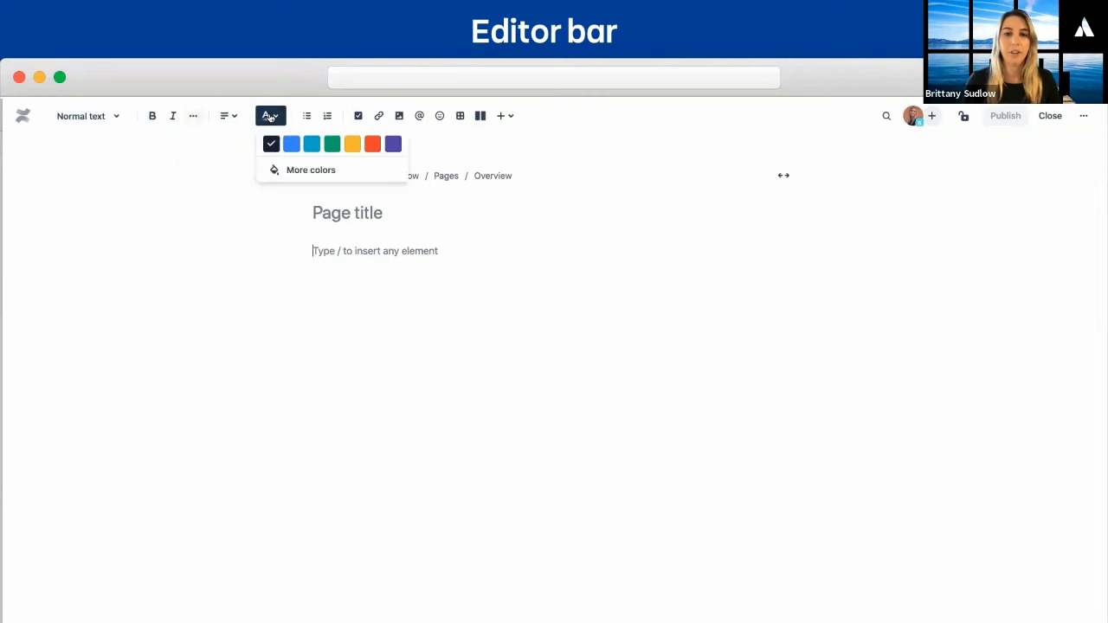
{"action": "left_click", "coordinate": [290, 167]}
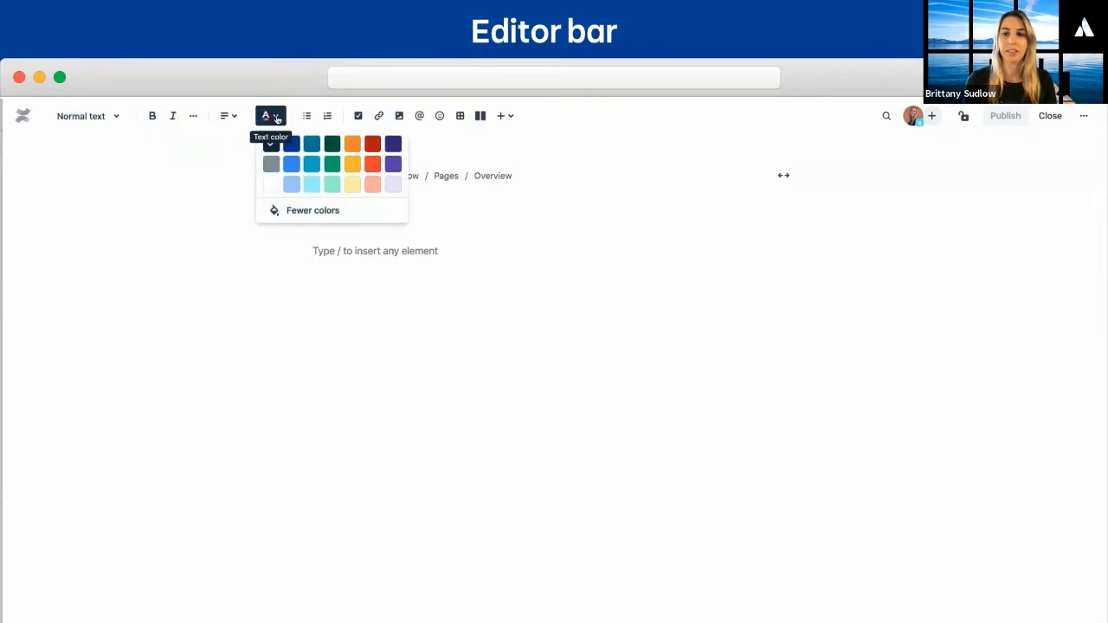
{"action": "left_click", "coordinate": [227, 116]}
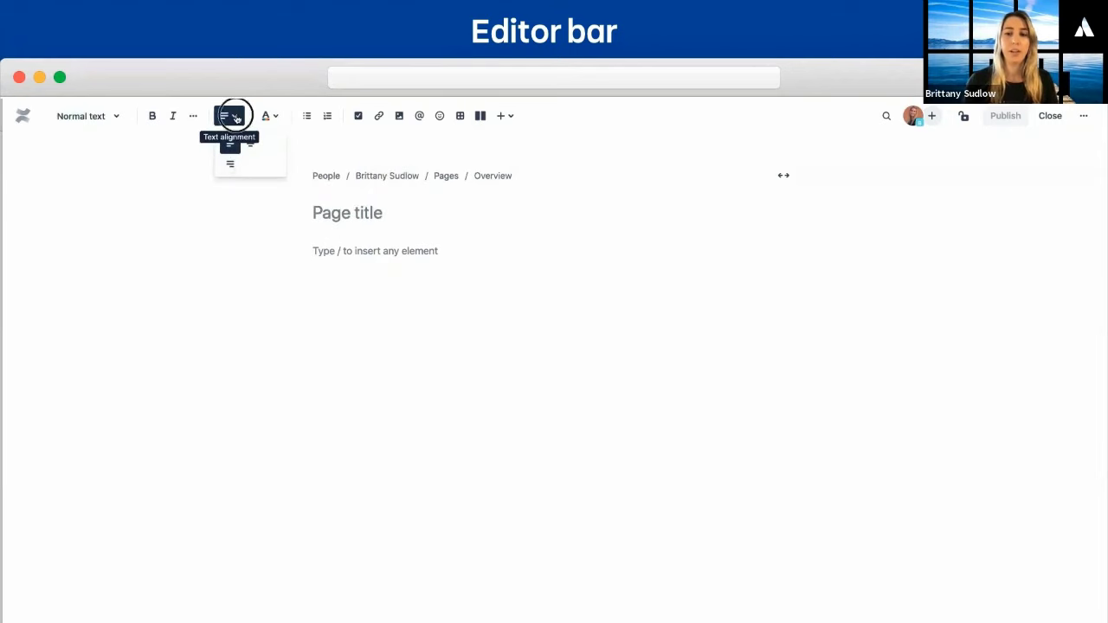
{"action": "left_click", "coordinate": [236, 117]}
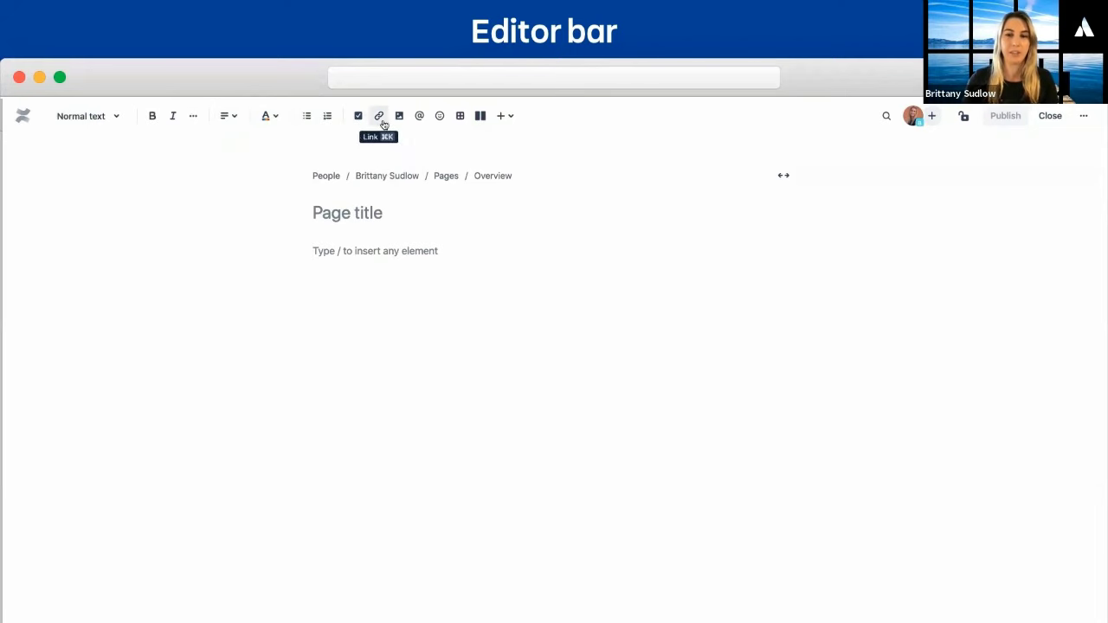
Look at the emoji picker and the list of insertable elements, including the full macro browser, without inserting anything.
{"action": "left_click", "coordinate": [434, 125]}
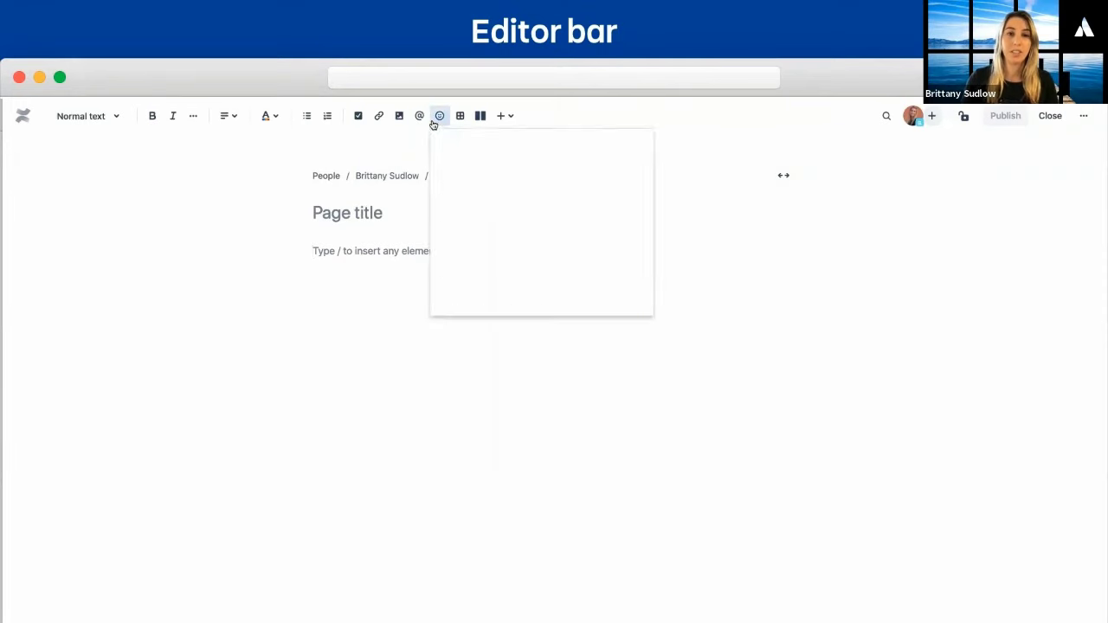
{"action": "left_click", "coordinate": [435, 124]}
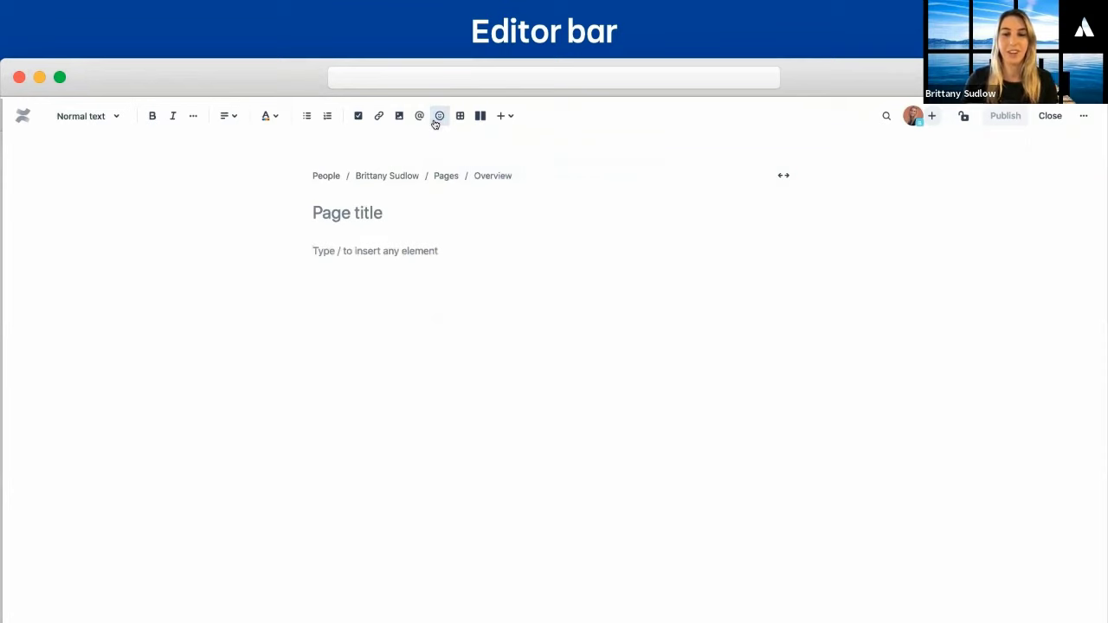
{"action": "left_click", "coordinate": [506, 116]}
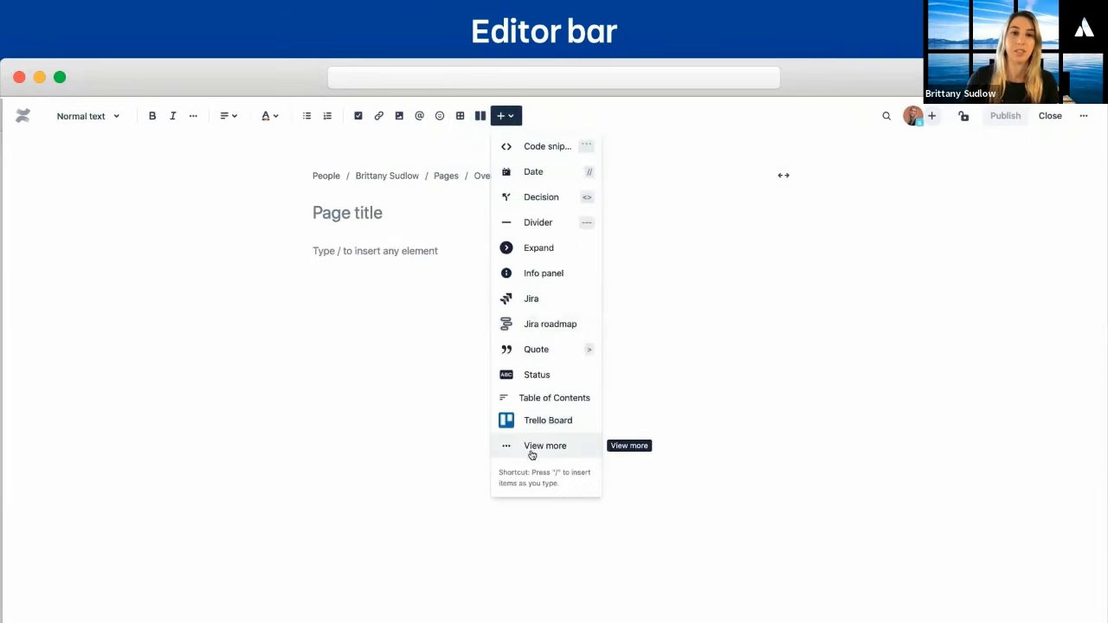
{"action": "left_click", "coordinate": [539, 447]}
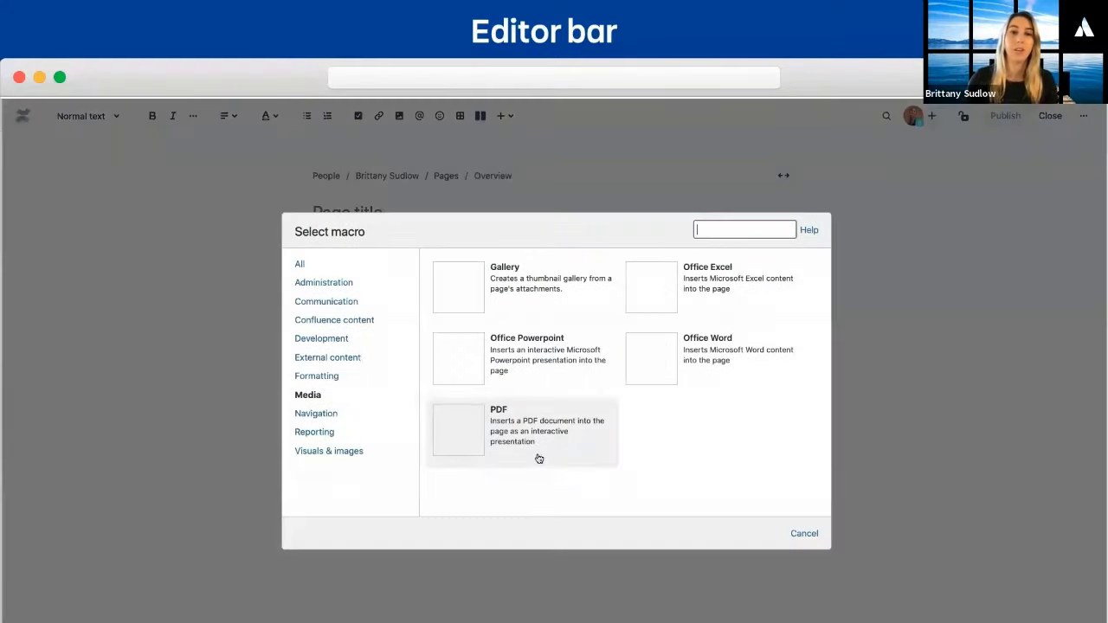
{"action": "left_click", "coordinate": [805, 534]}
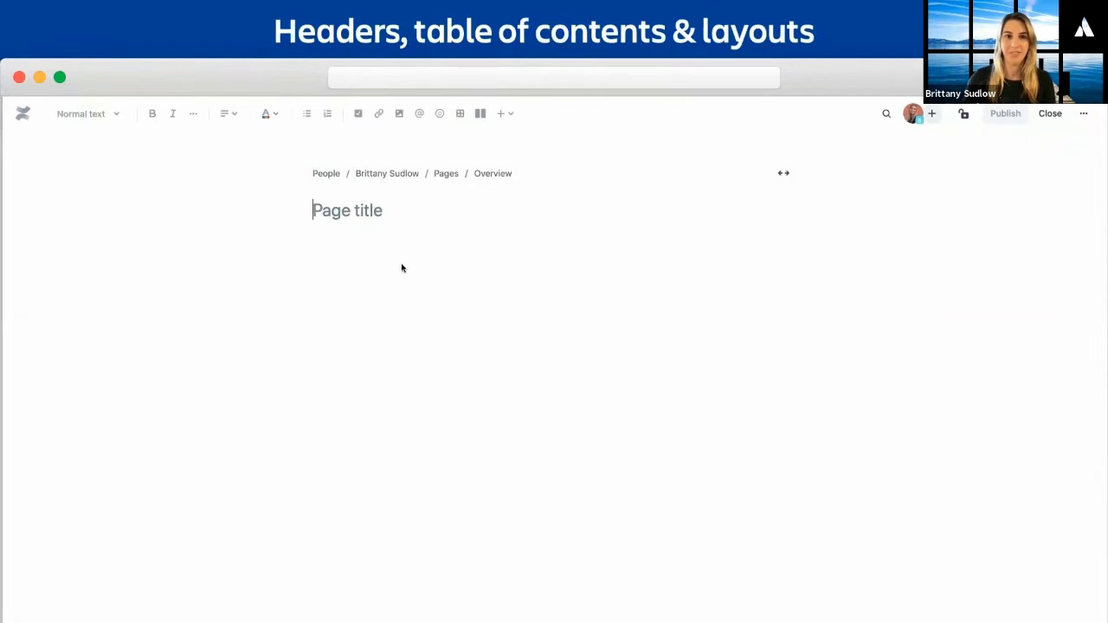
Title the page "Page title!" with a heart-eyes emoji and insert a layout in the body, trying three columns before choosing two.
{"action": "mouse_move", "coordinate": [161, 379]}
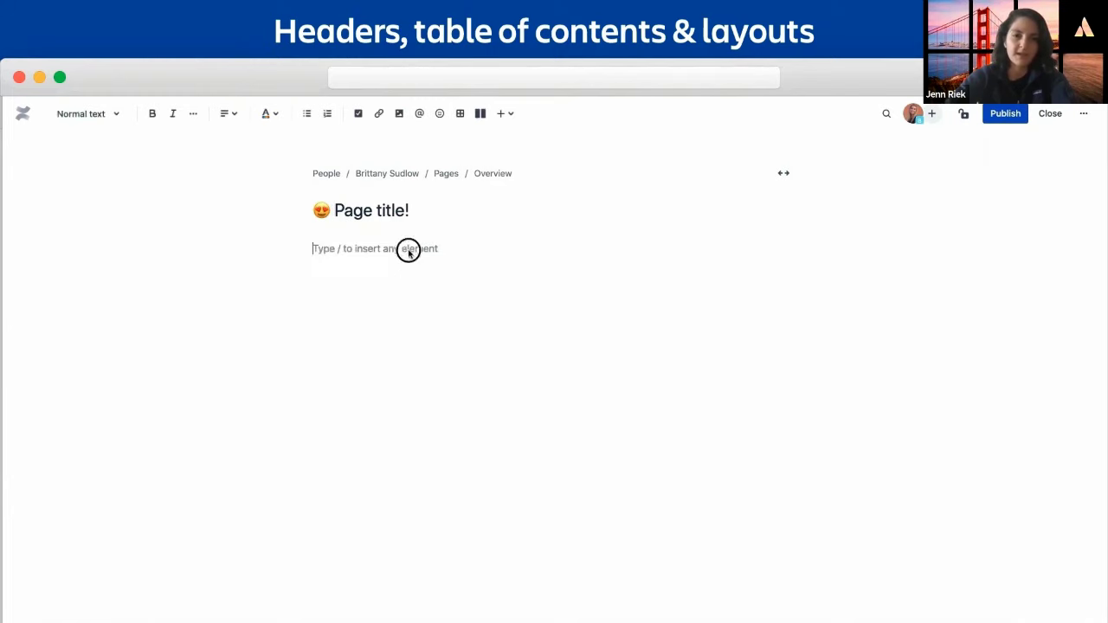
{"action": "type", "text": "layout"}
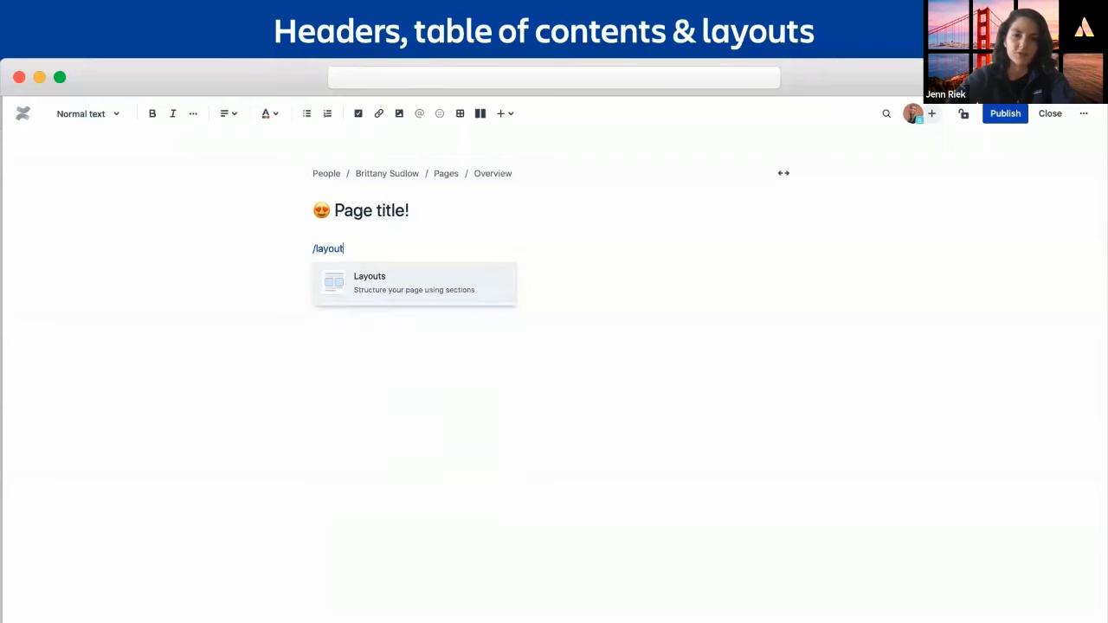
{"action": "key", "text": "Return"}
{"action": "left_click", "coordinate": [523, 296]}
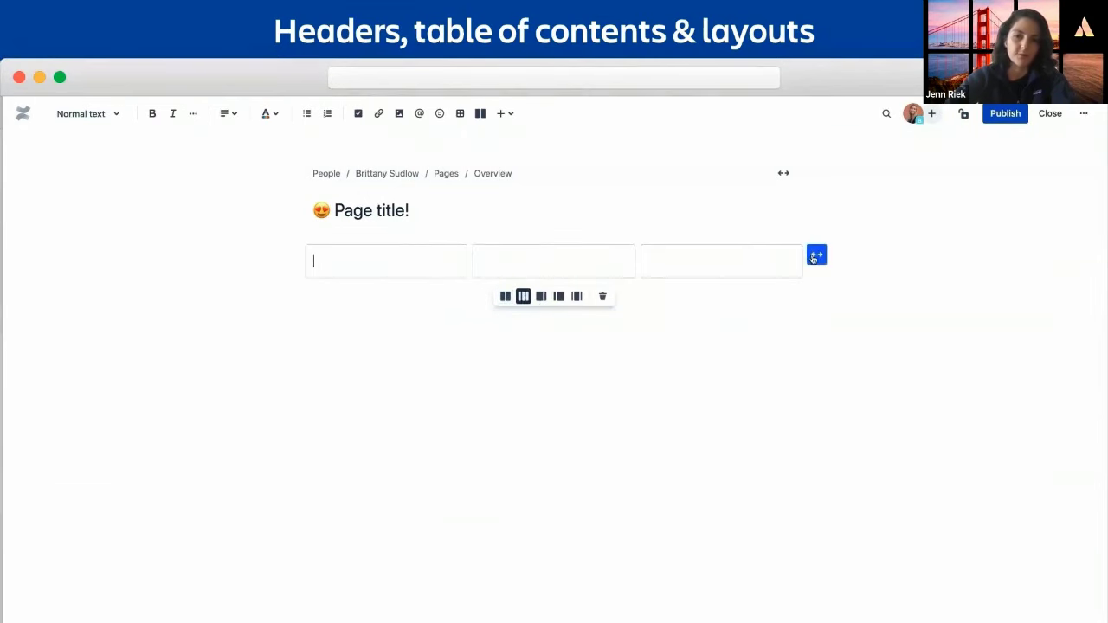
{"action": "left_click", "coordinate": [505, 297]}
Widen the two-column layout to full width and return it to its original width.
{"action": "left_click", "coordinate": [816, 256]}
{"action": "left_click", "coordinate": [896, 255]}
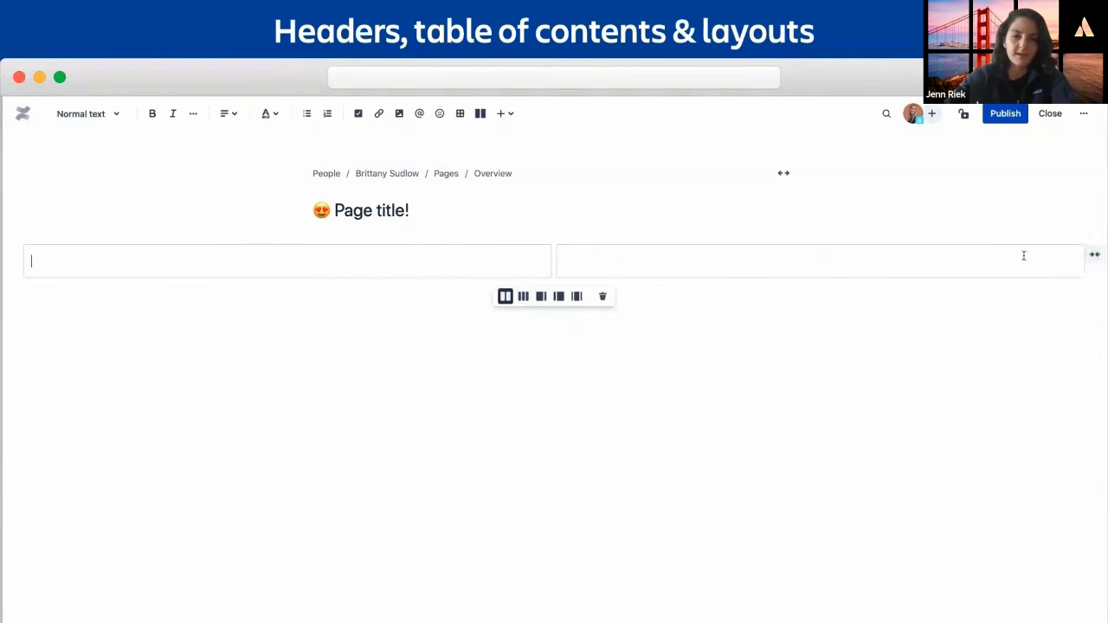
{"action": "left_click", "coordinate": [1093, 258]}
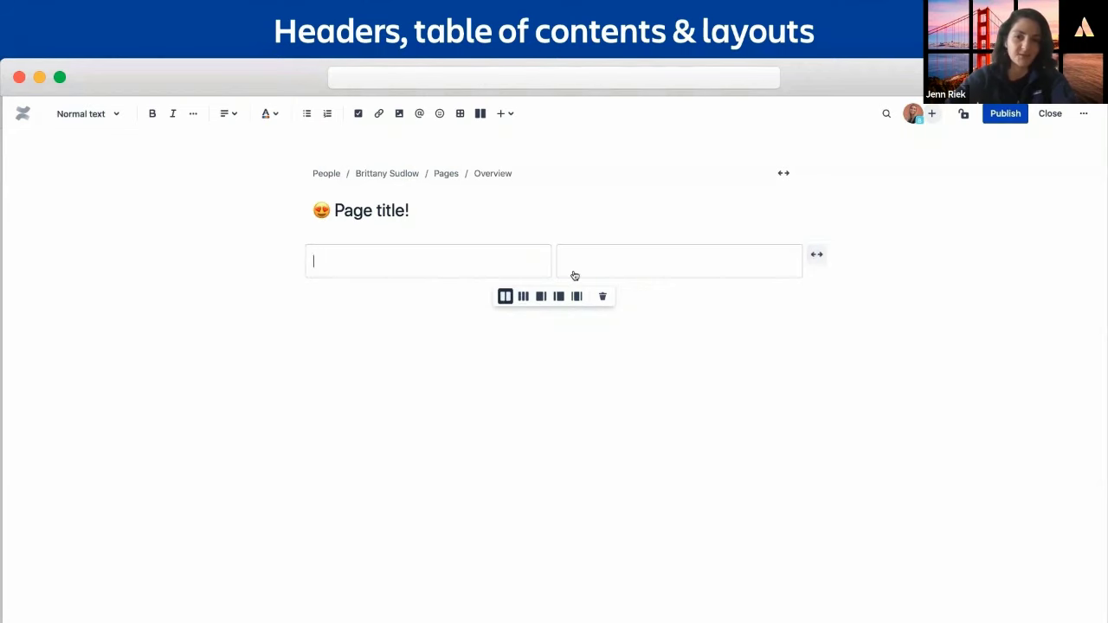
Add the image "atlassian ca logo.png" to the right column of the layout and remove the empty line below it.
{"action": "left_click", "coordinate": [507, 267]}
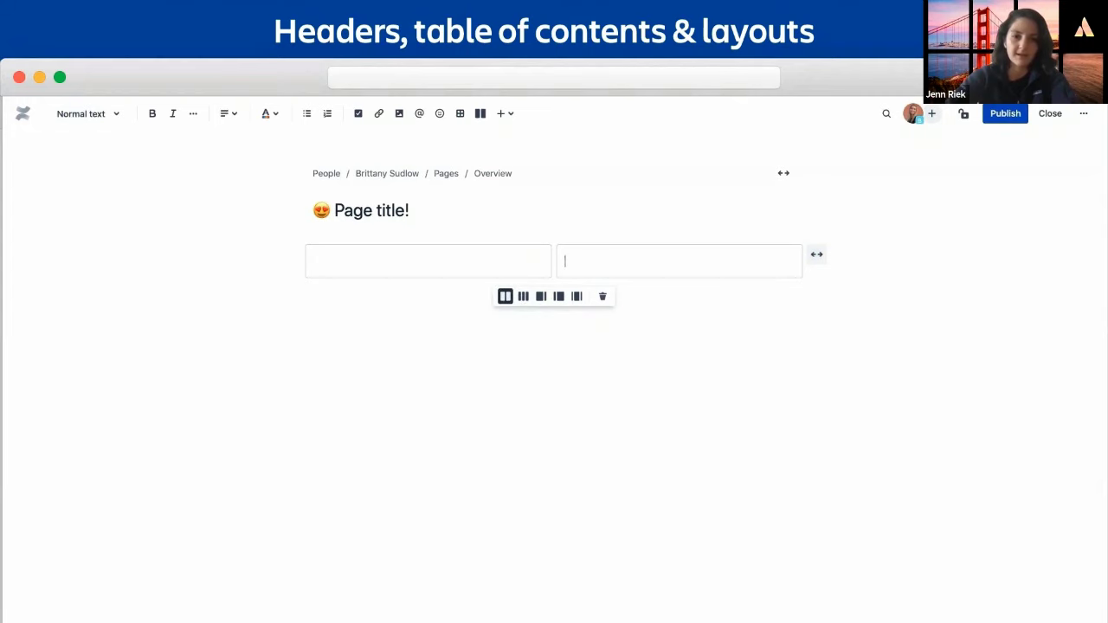
{"action": "left_click_drag", "start_coordinate": [848, 282], "coordinate": [669, 260]}
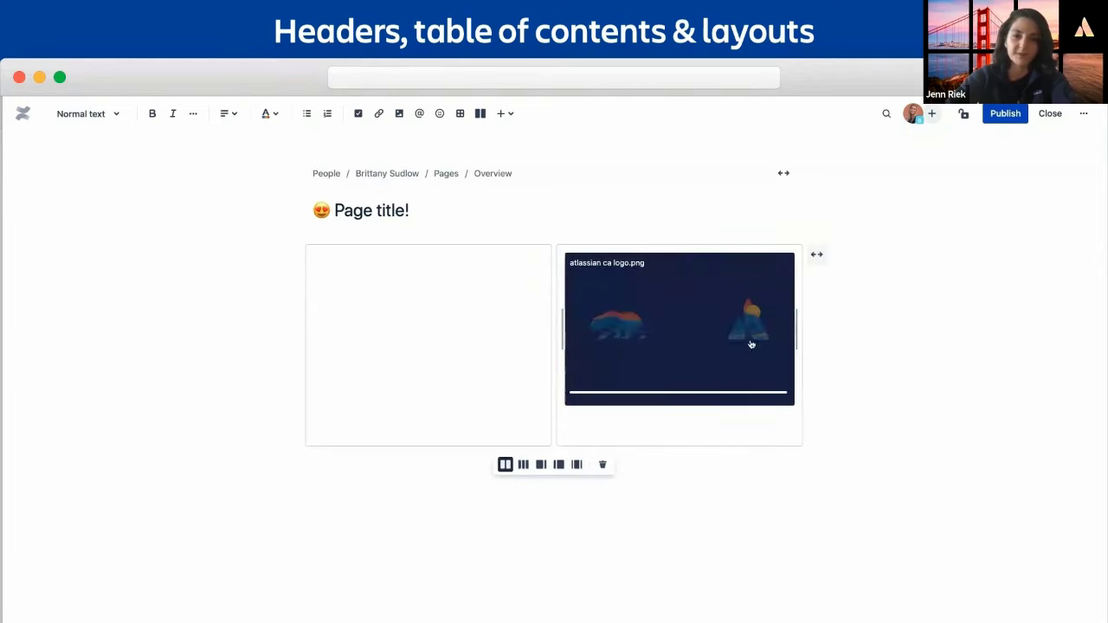
{"action": "key", "text": "BackSpace"}
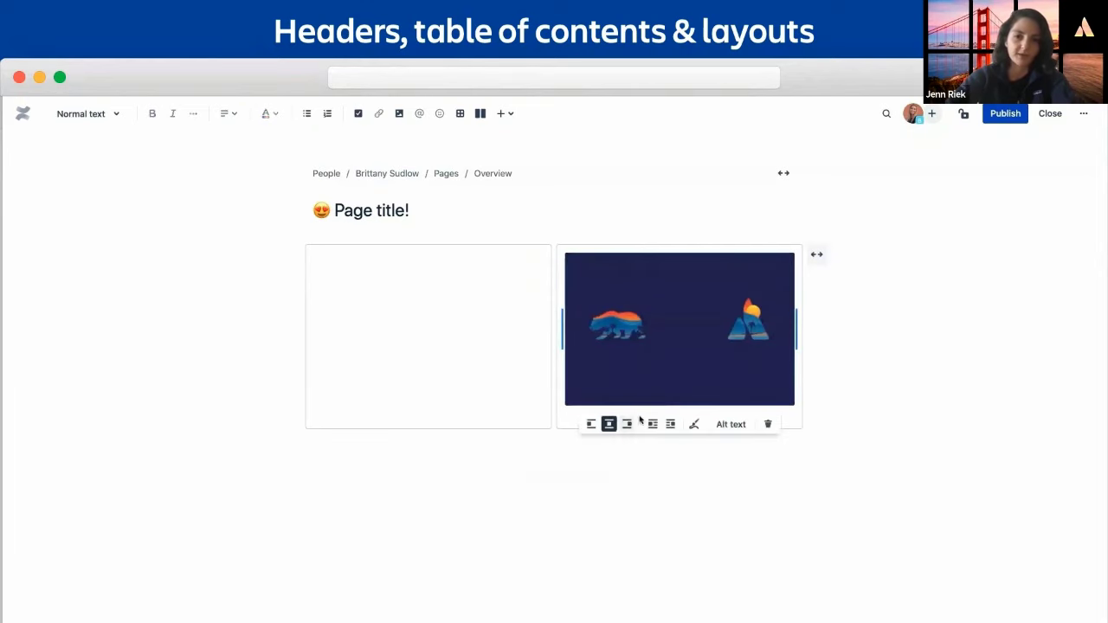
Try out the image's right wrap, centre alignment, annotation and alt text options, leaving the image centred as inserted.
{"action": "left_click", "coordinate": [668, 423]}
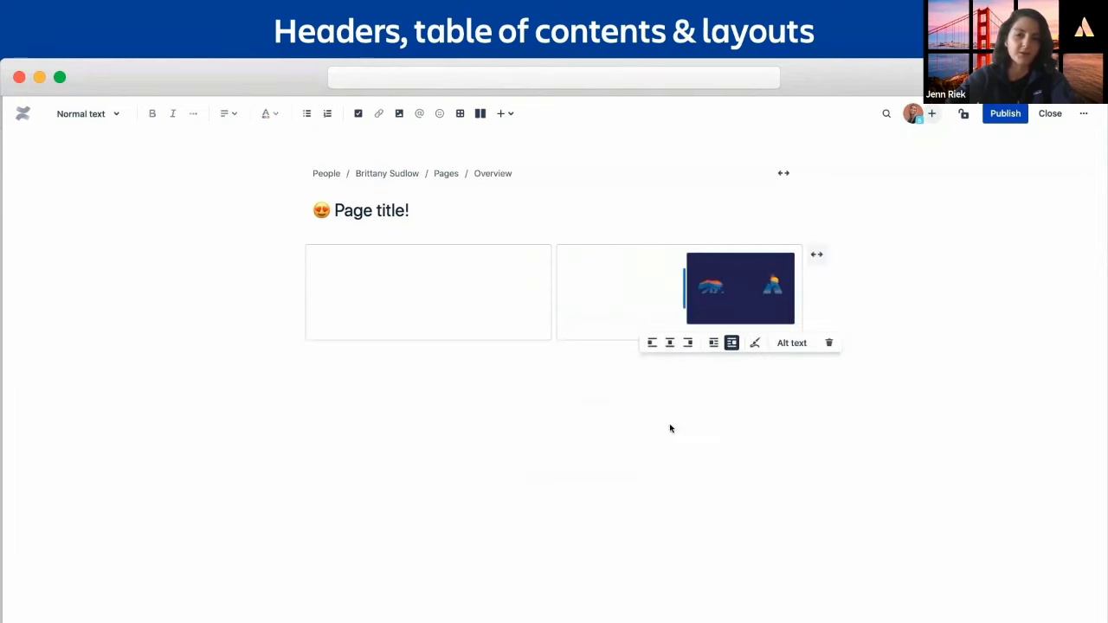
{"action": "left_click", "coordinate": [670, 342]}
{"action": "left_click", "coordinate": [669, 347]}
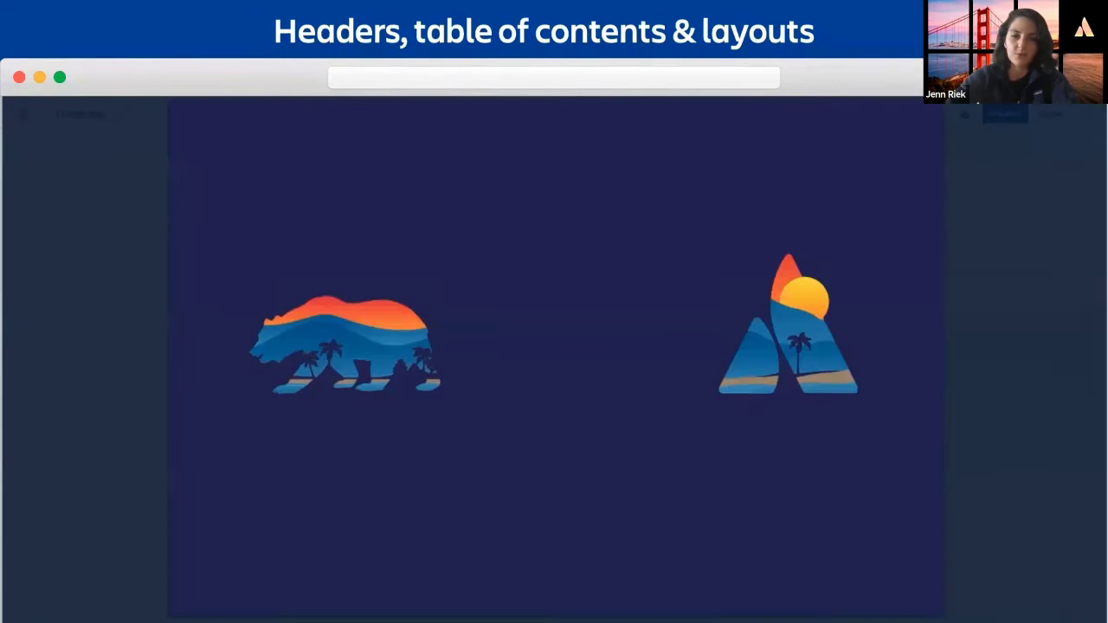
{"action": "key", "text": "Escape"}
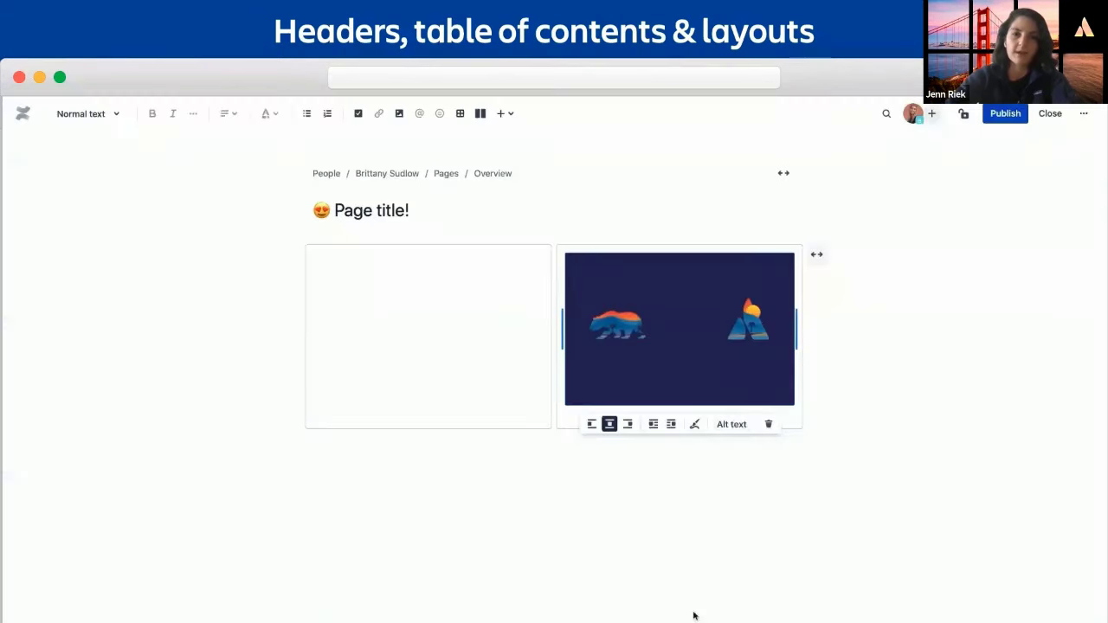
{"action": "left_click", "coordinate": [732, 423]}
{"action": "left_click", "coordinate": [560, 427]}
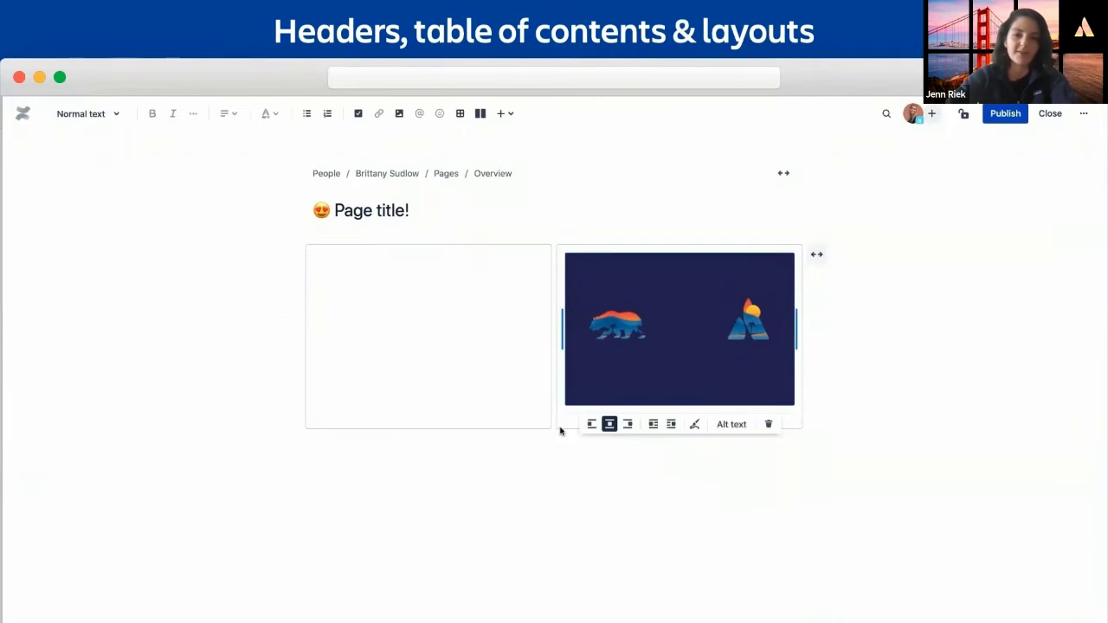
Add "Header" as a Heading 1 followed by the :smile: emoji in the left column and start a new line.
{"action": "left_click", "coordinate": [404, 320]}
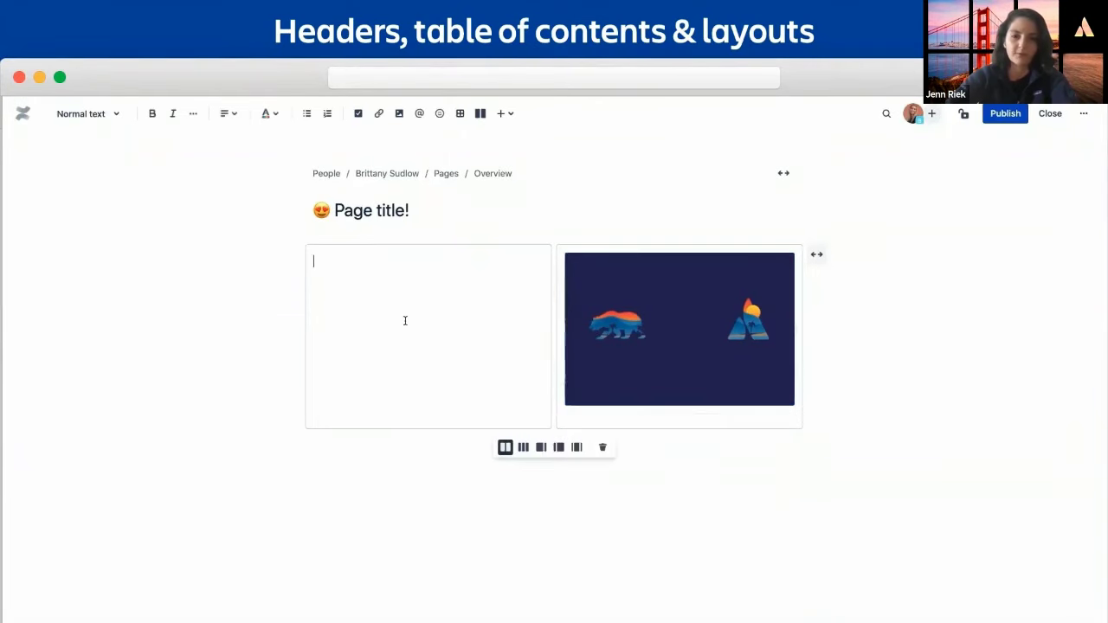
{"action": "type", "text": "Header"}
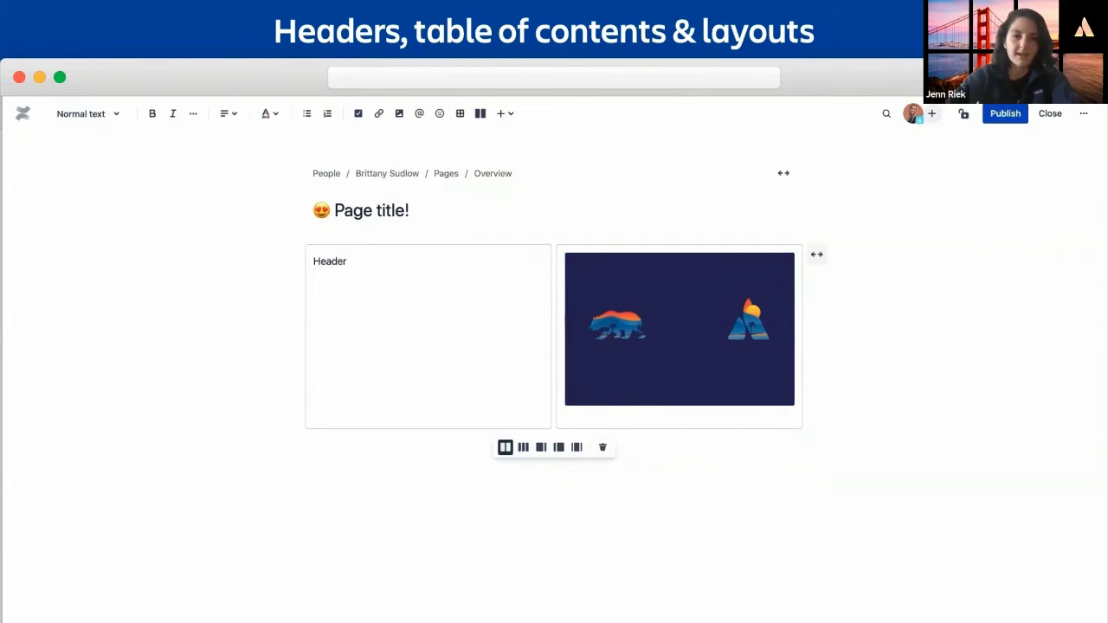
{"action": "left_click", "coordinate": [84, 113]}
{"action": "left_click", "coordinate": [86, 170]}
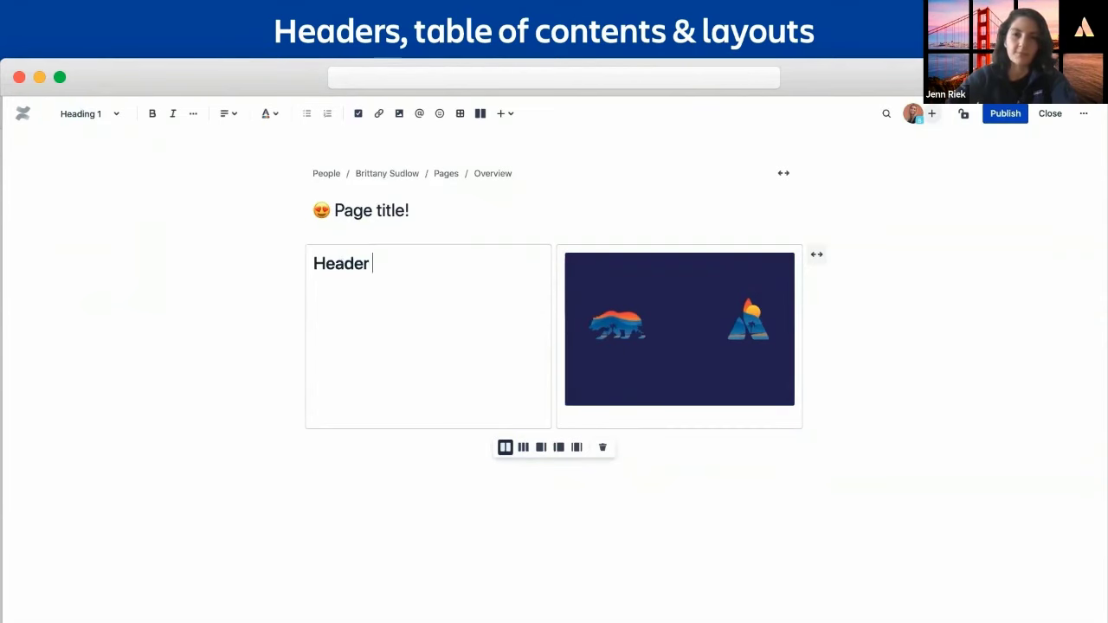
{"action": "type", "text": ":smile"}
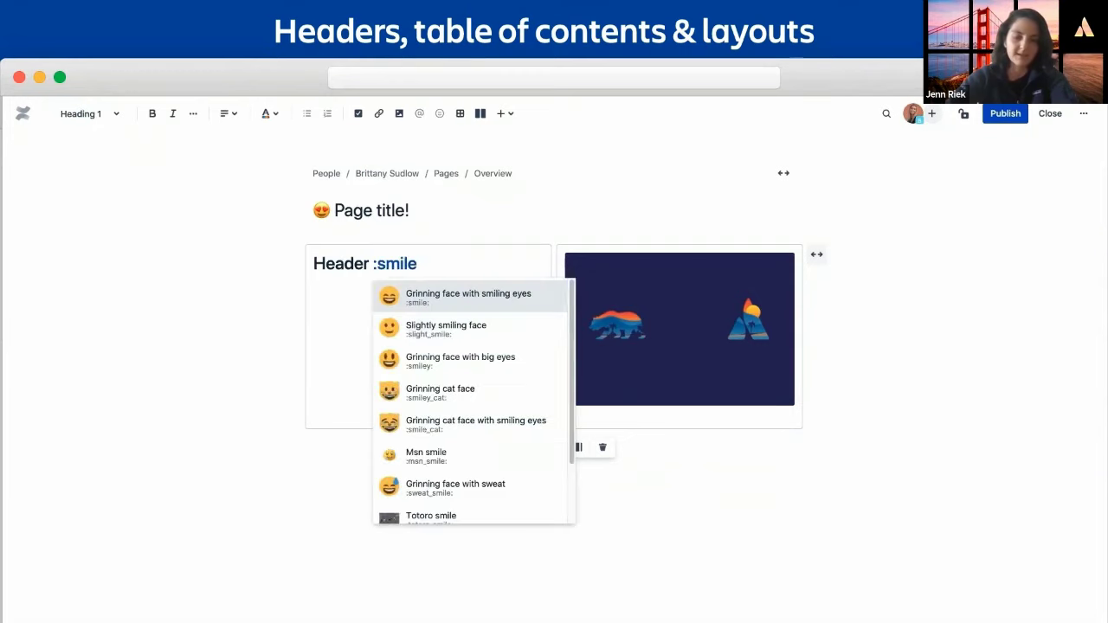
{"action": "key", "text": "Return"}
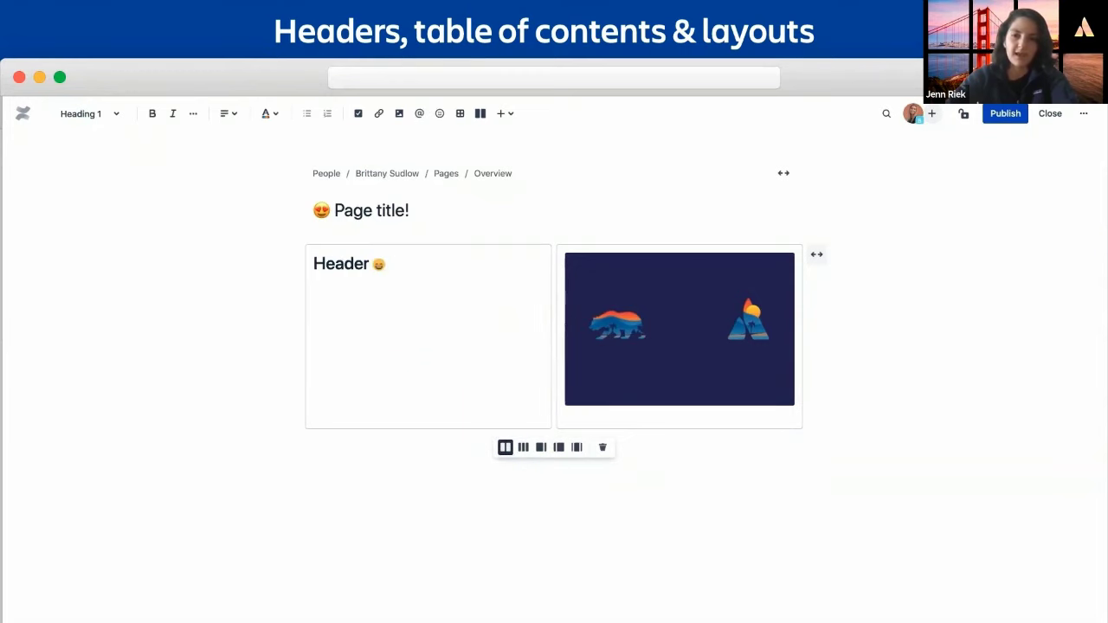
{"action": "key", "text": "Return"}
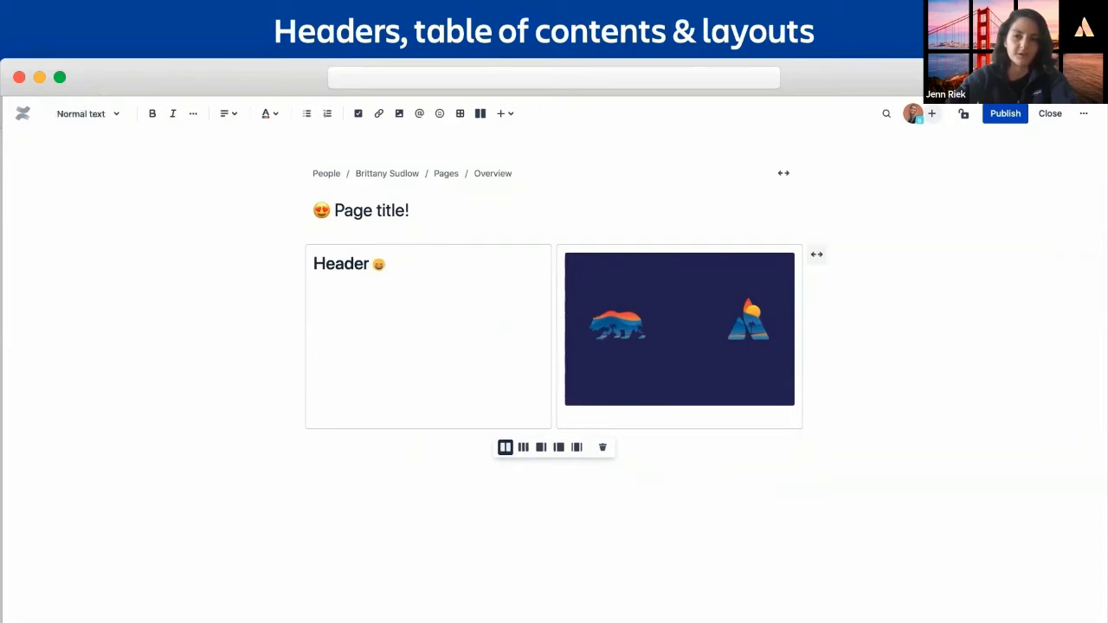
Review the available text styles and insert a Table of Contents below the header in the left column.
{"action": "left_click", "coordinate": [92, 116]}
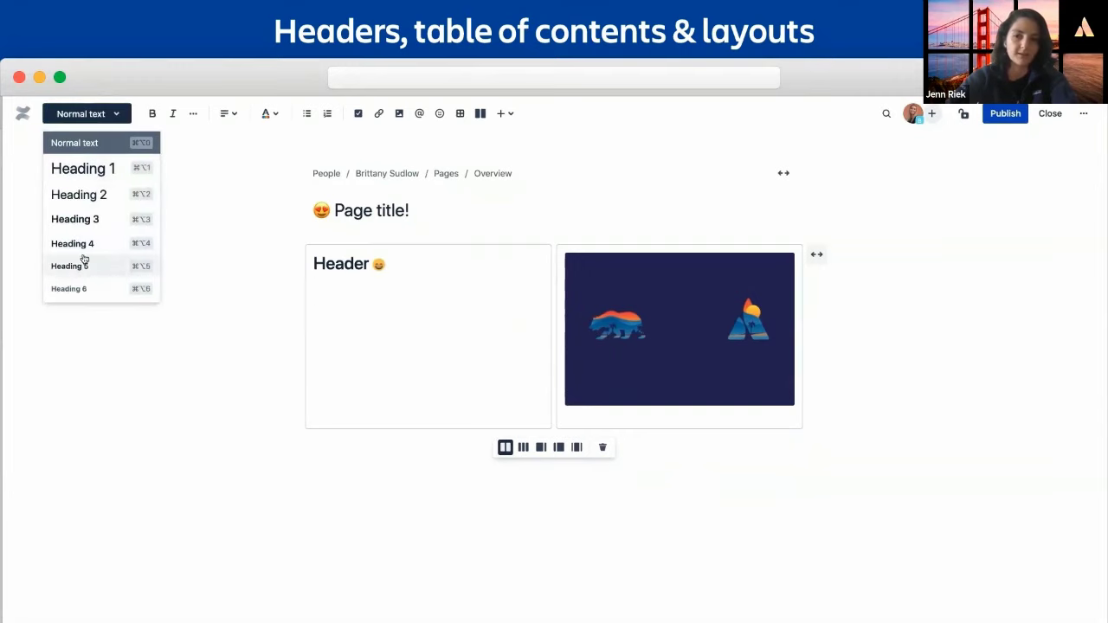
{"action": "left_click", "coordinate": [96, 114]}
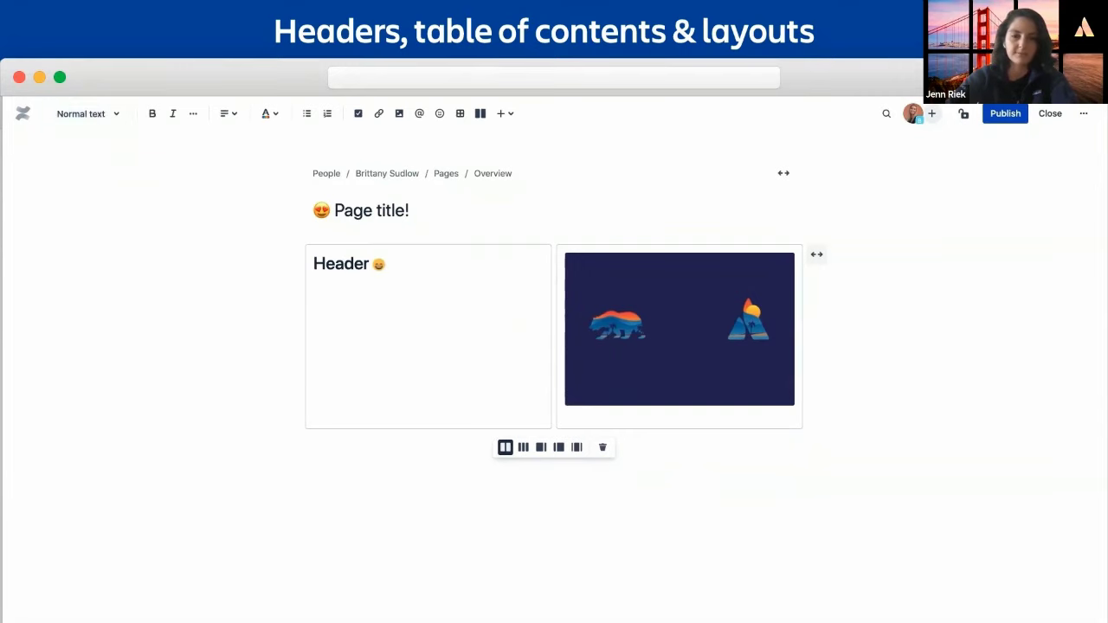
{"action": "type", "text": "table"}
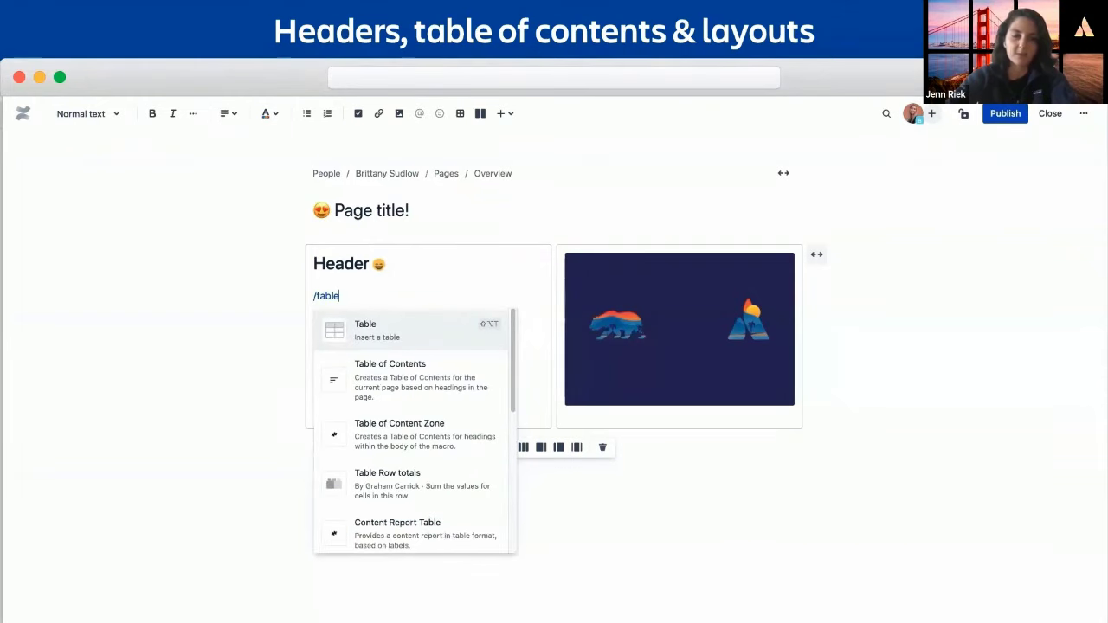
{"action": "left_click", "coordinate": [389, 378]}
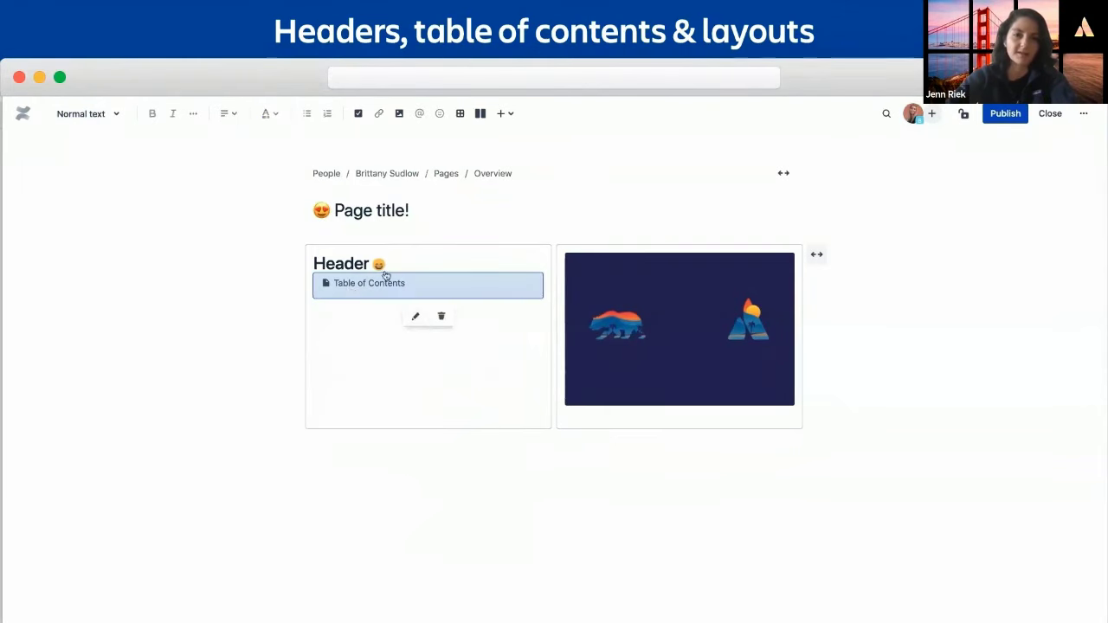
Look through the settings of the Table of Contents macro and leave them without saving changes.
{"action": "left_click", "coordinate": [415, 317]}
{"action": "scroll", "coordinate": [404, 353], "scroll_direction": "down", "scroll_amount": 3}
{"action": "scroll", "coordinate": [403, 353], "scroll_direction": "up", "scroll_amount": 5}
{"action": "left_click", "coordinate": [804, 531]}
Add the text "Description here!" below the Table of Contents in the left column.
{"action": "left_click", "coordinate": [460, 345]}
{"action": "left_click", "coordinate": [389, 304]}
{"action": "type", "text": "Description here!"}
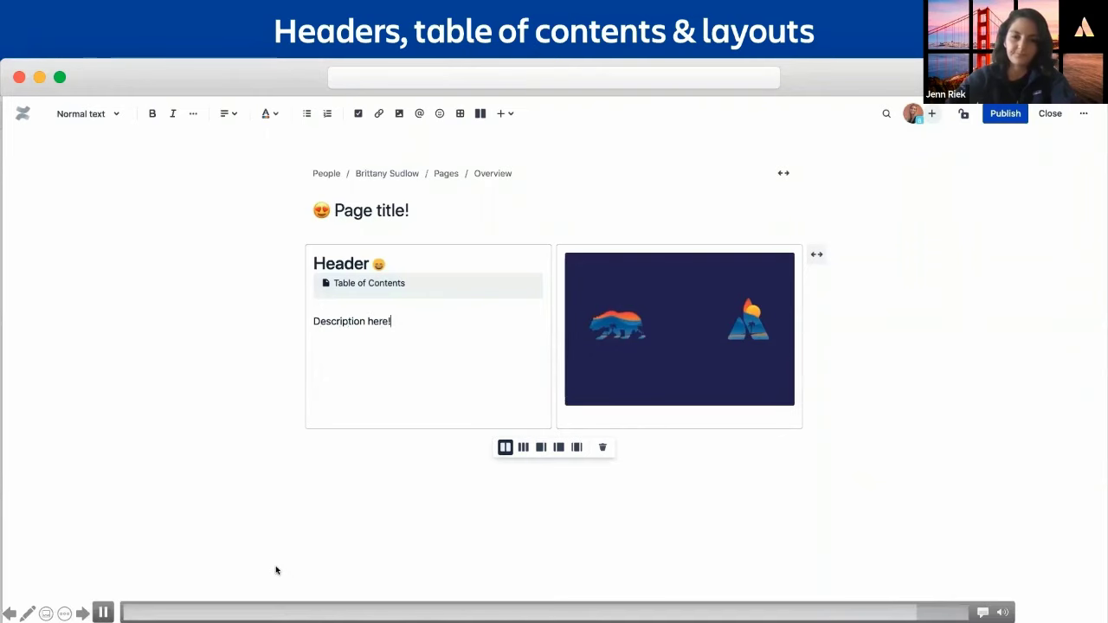
{"action": "key", "text": "space"}
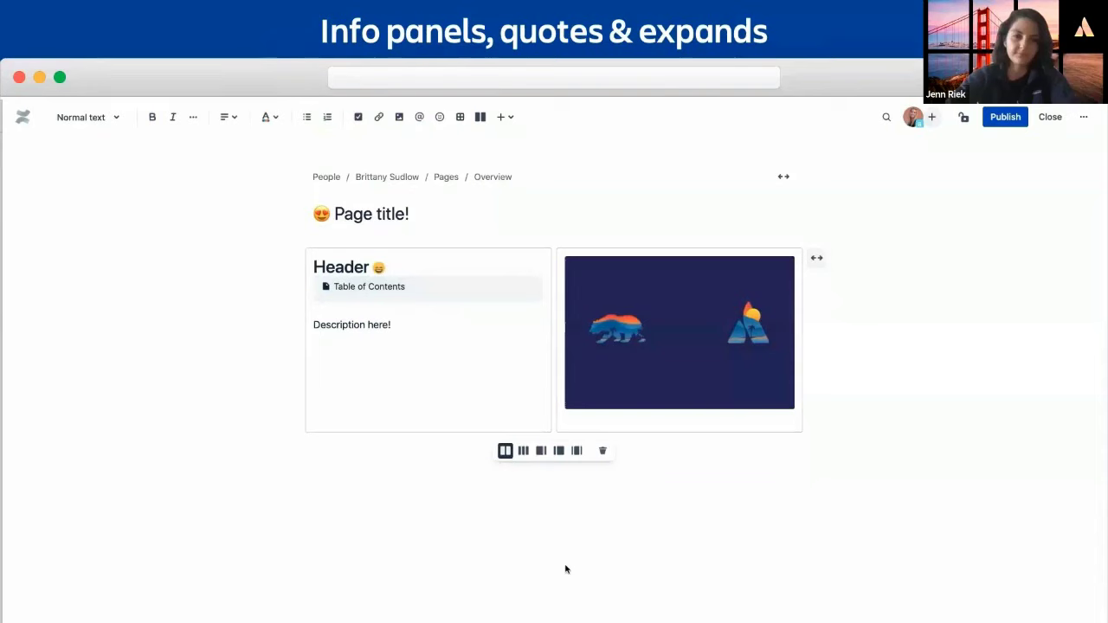
Insert an info panel below the two-column layout with the text "Important information!".
{"action": "left_click", "coordinate": [564, 566]}
{"action": "type", "text": "/fin"}
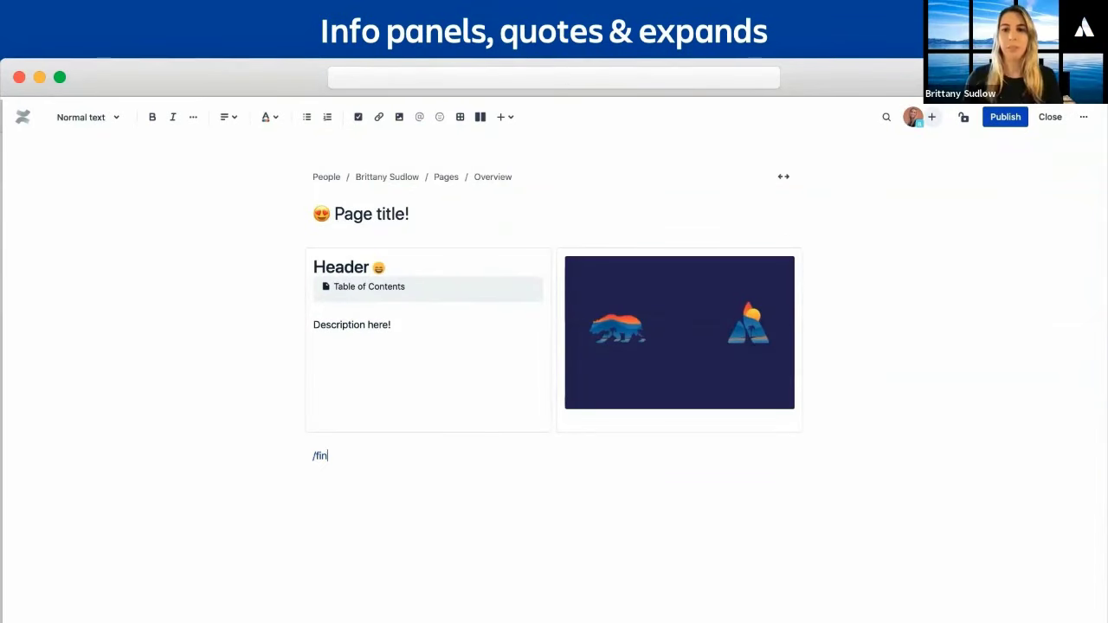
{"action": "key", "text": "BackSpace"}
{"action": "key", "text": "BackSpace"}
{"action": "type", "text": "info"}
{"action": "key", "text": "Return"}
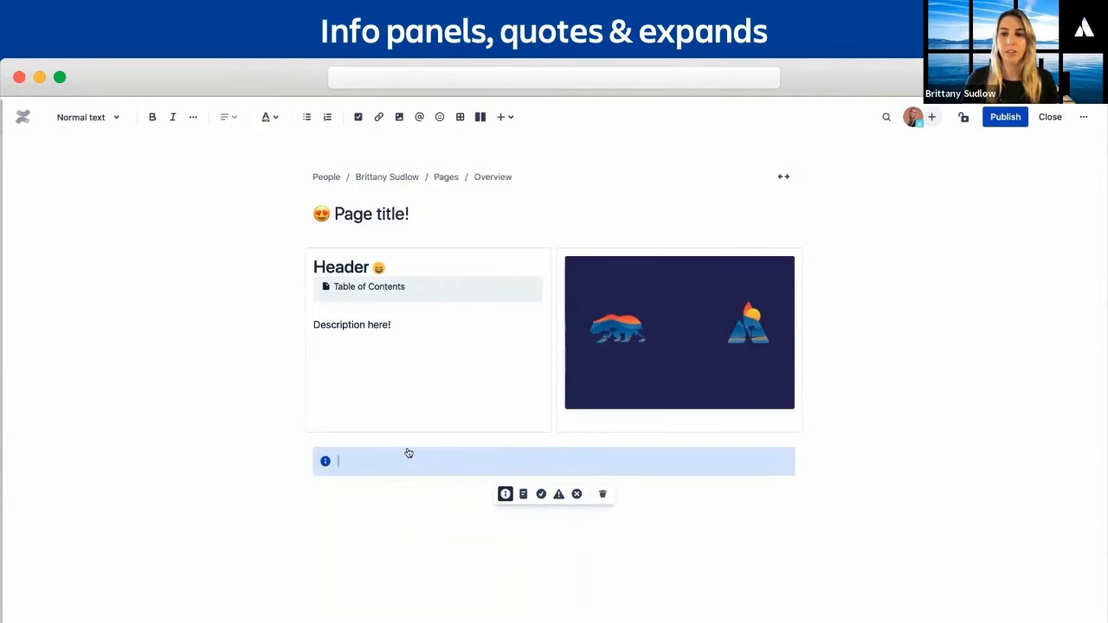
{"action": "type", "text": "Important i"}
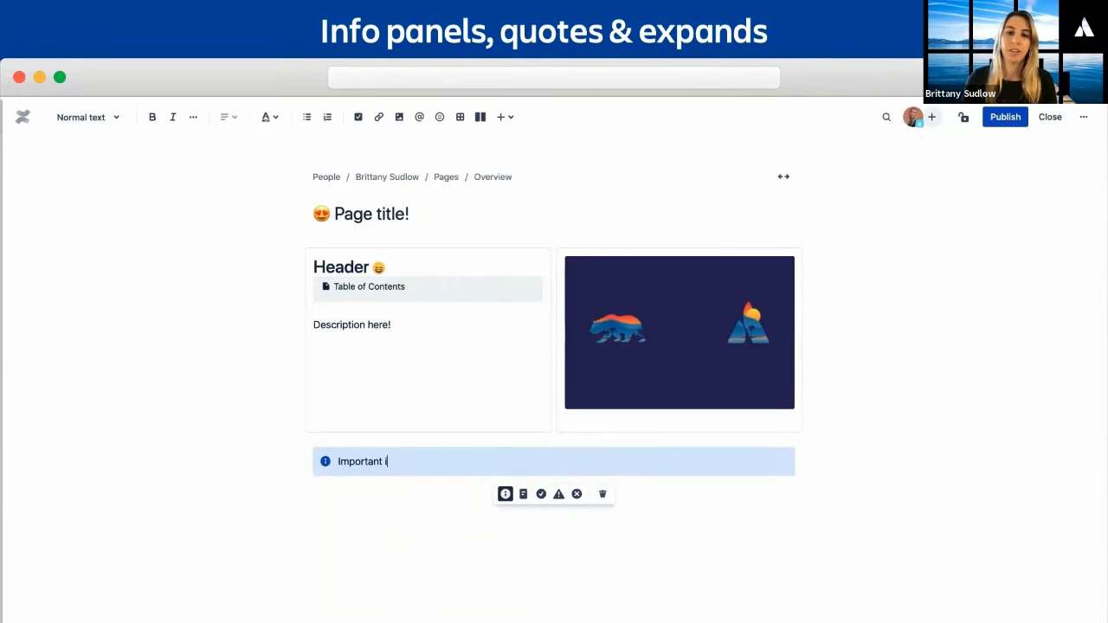
{"action": "type", "text": "nformation!"}
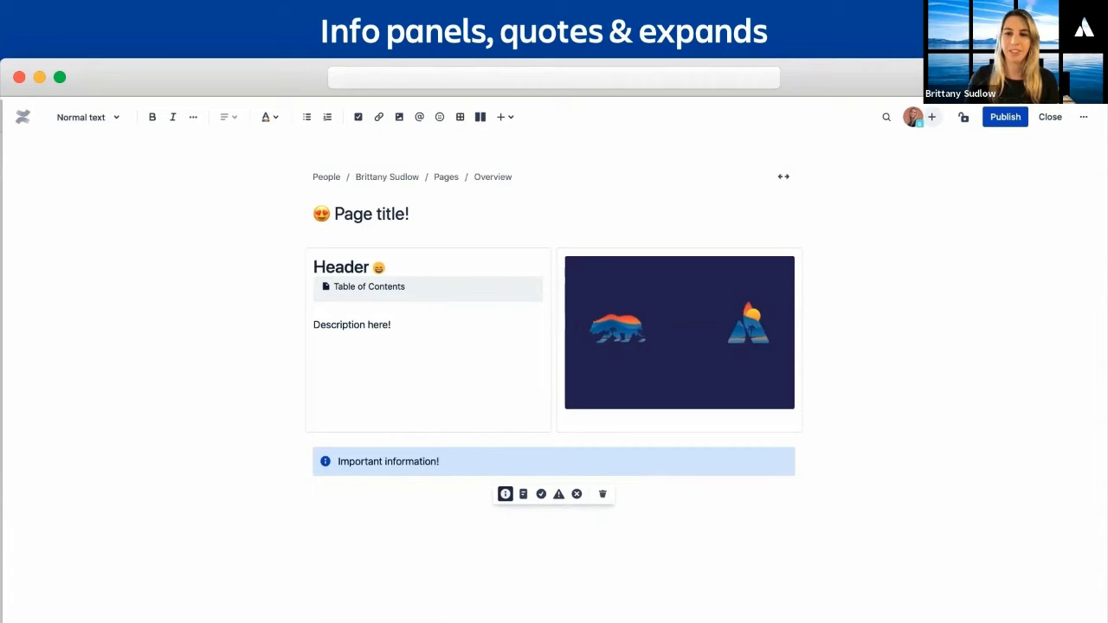
Add a bulleted list with the item "bullet 1" under the text in the info panel and start another bullet.
{"action": "key", "text": "Return"}
{"action": "type", "text": "* "}
{"action": "type", "text": "bullet 1"}
{"action": "key", "text": "Return"}
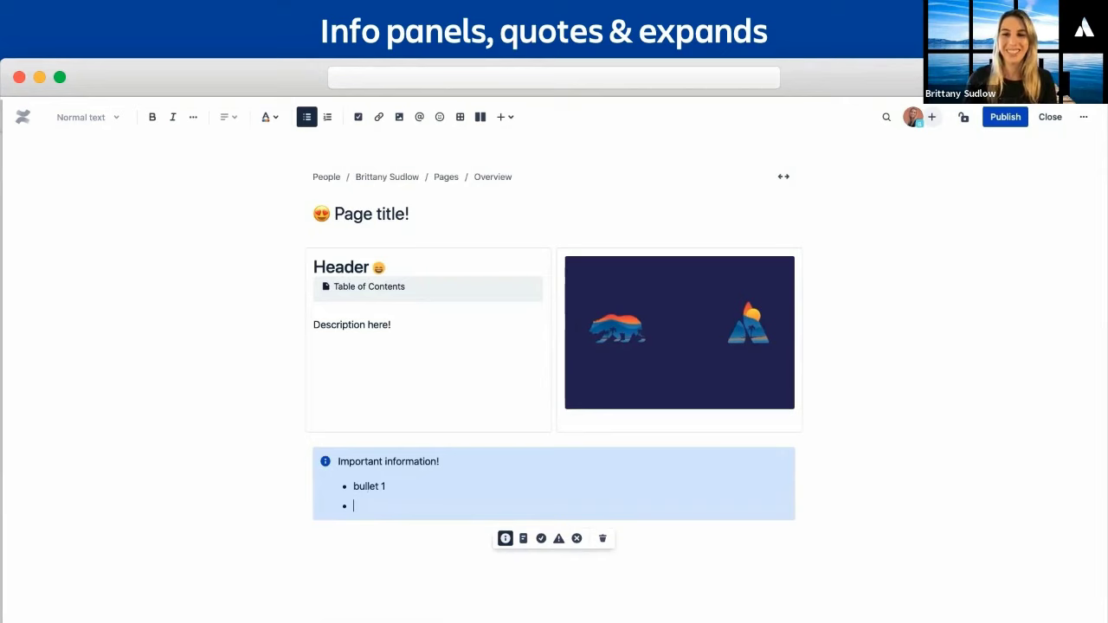
Try the note and error styles on the info panel and set it to the yellow warning style.
{"action": "left_click", "coordinate": [523, 538]}
{"action": "left_click", "coordinate": [577, 538]}
{"action": "left_click", "coordinate": [558, 539]}
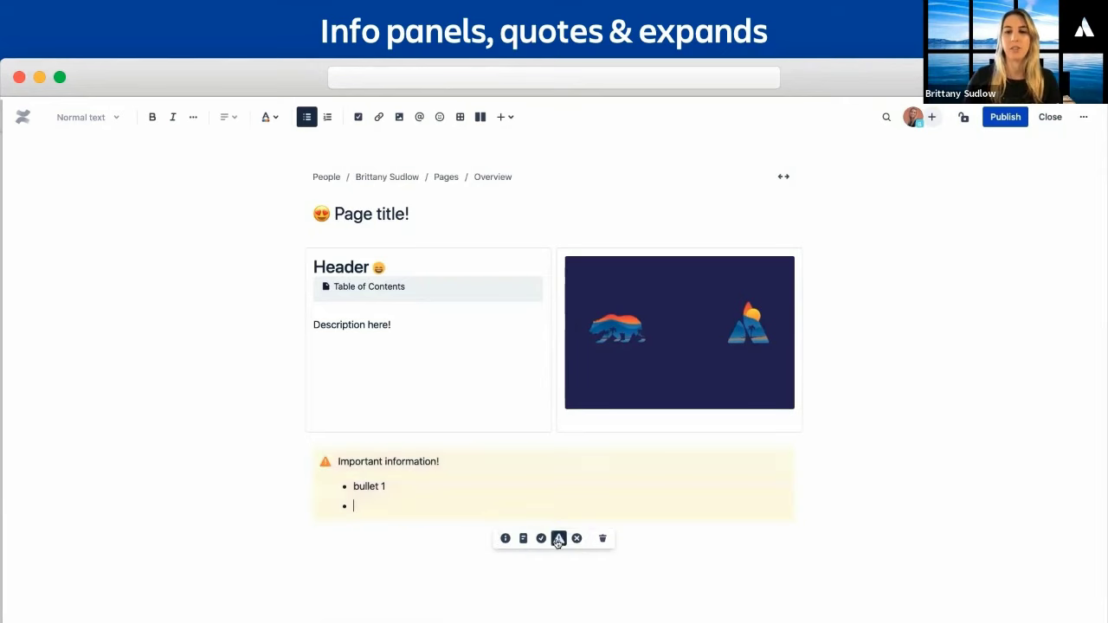
Move the warning panel from below the layout to the start of the left column, above the header.
{"action": "left_click", "coordinate": [320, 522]}
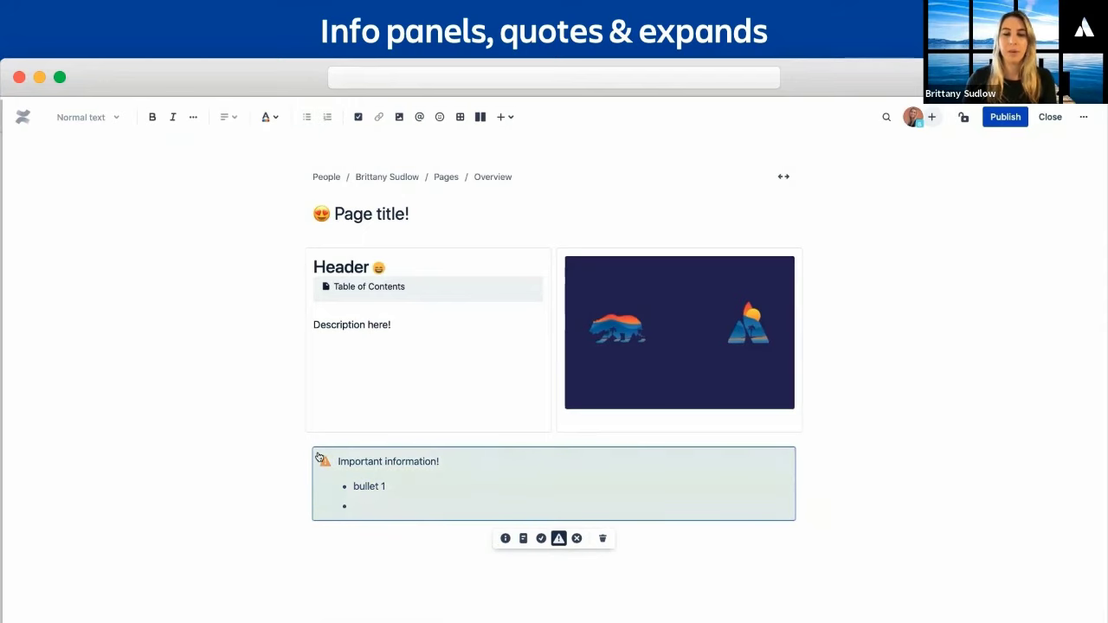
{"action": "key", "text": "Delete"}
{"action": "left_click", "coordinate": [307, 254]}
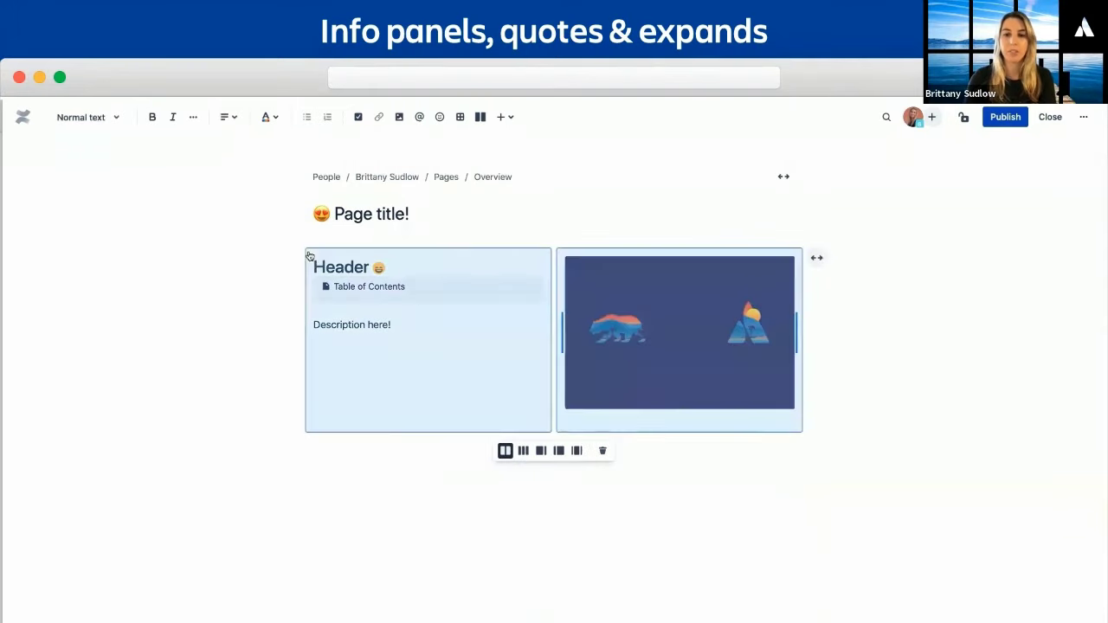
{"action": "key", "text": "Return"}
{"action": "left_click", "coordinate": [314, 263]}
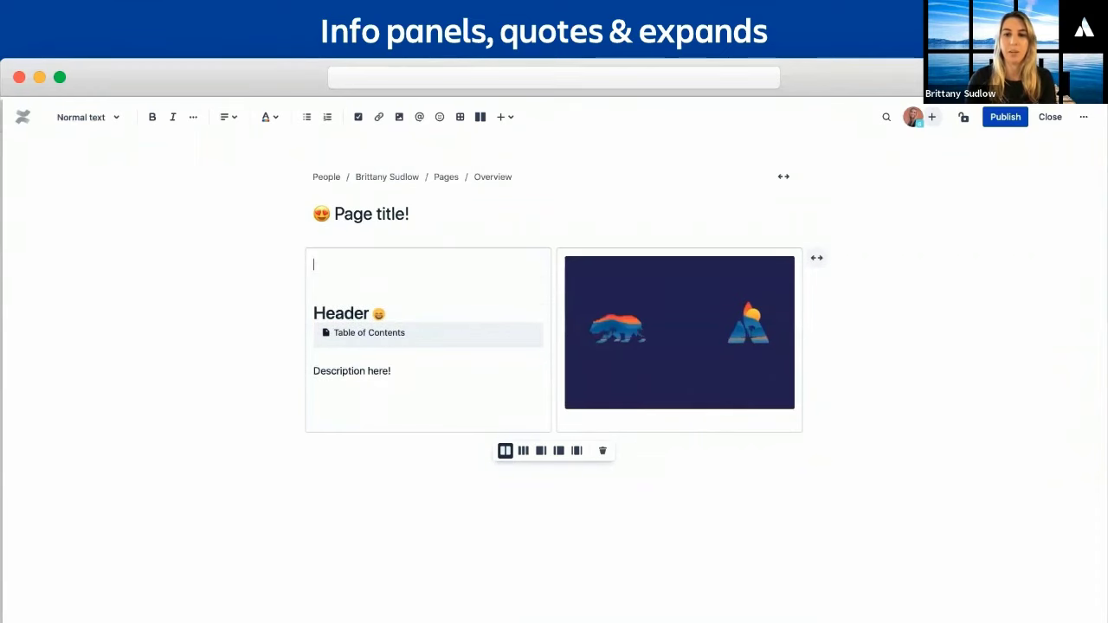
{"action": "key", "text": "ctrl+v"}
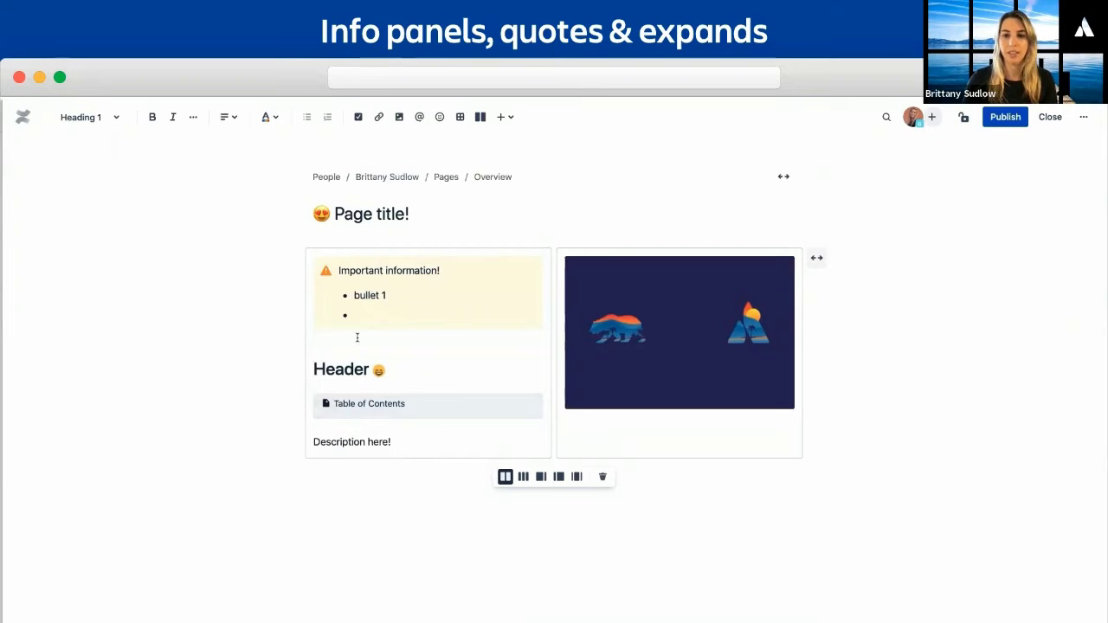
Replace the warning panel's text and bullets with "WIP! In draft form!".
{"action": "left_click", "coordinate": [381, 299]}
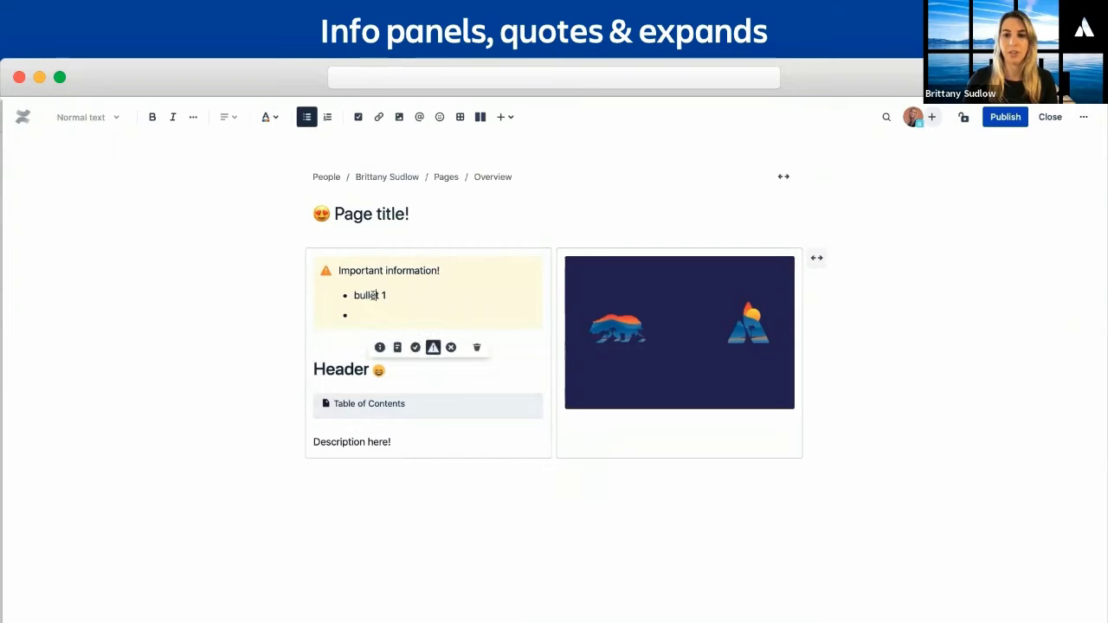
{"action": "left_click_drag", "start_coordinate": [382, 296], "coordinate": [340, 271]}
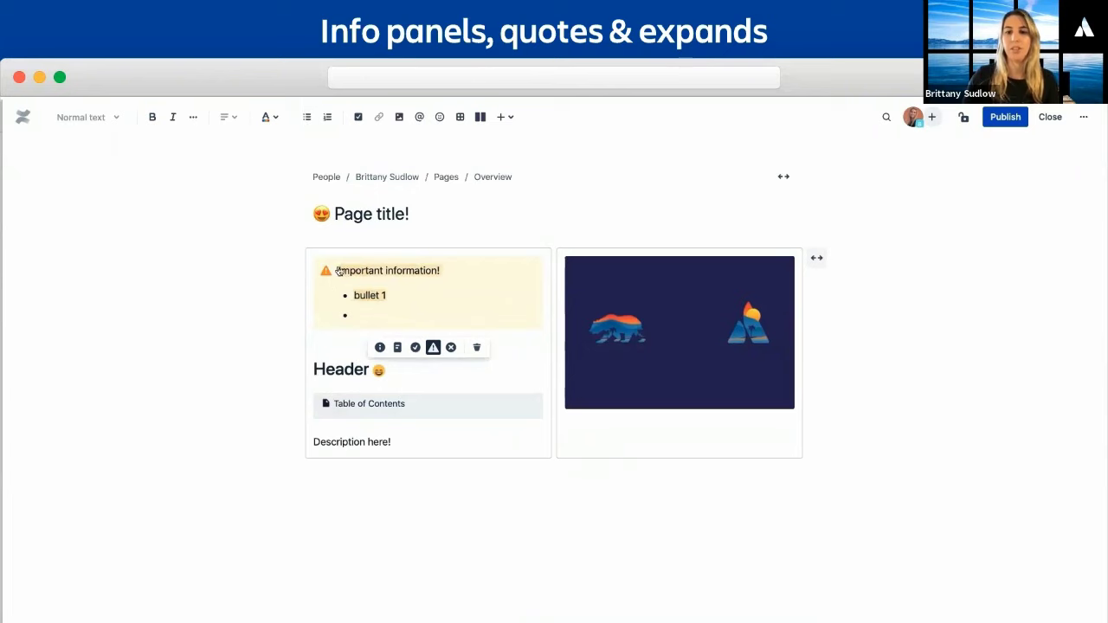
{"action": "type", "text": "WIP!"}
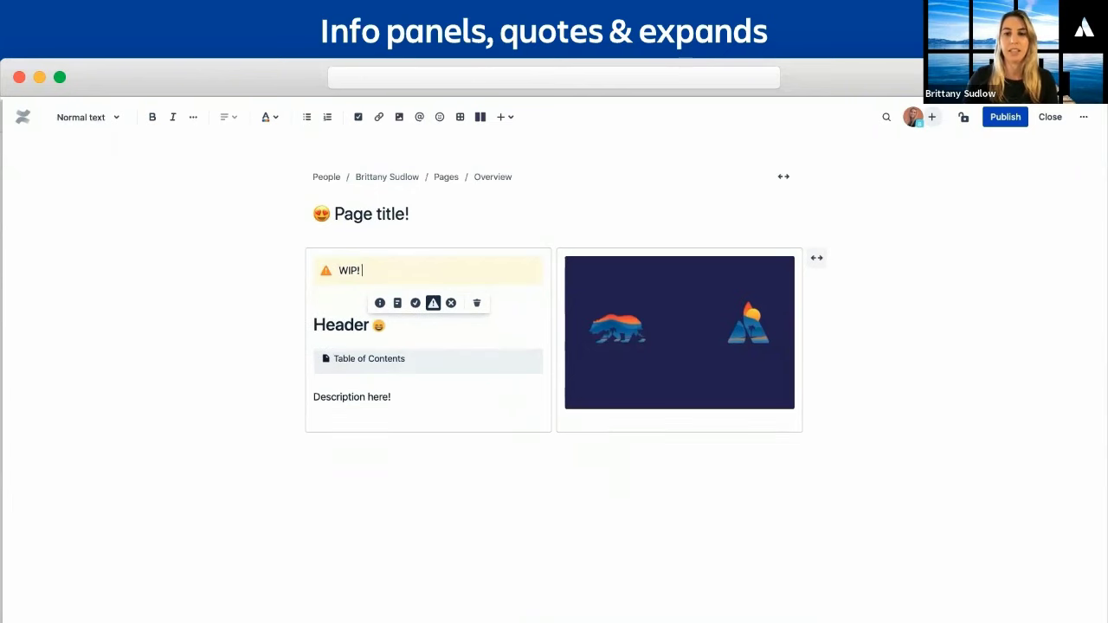
{"action": "type", "text": " In draft form!"}
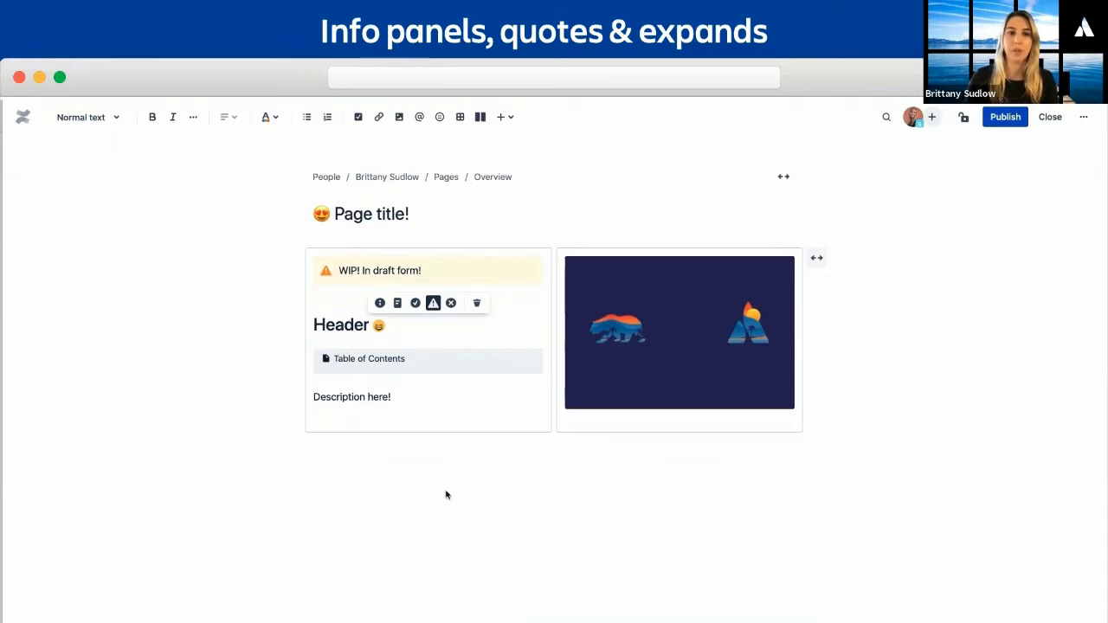
Insert a quote block below the layout reading "Customer quote!" attributed to a customer's name, and start a new line beneath it.
{"action": "left_click", "coordinate": [250, 606]}
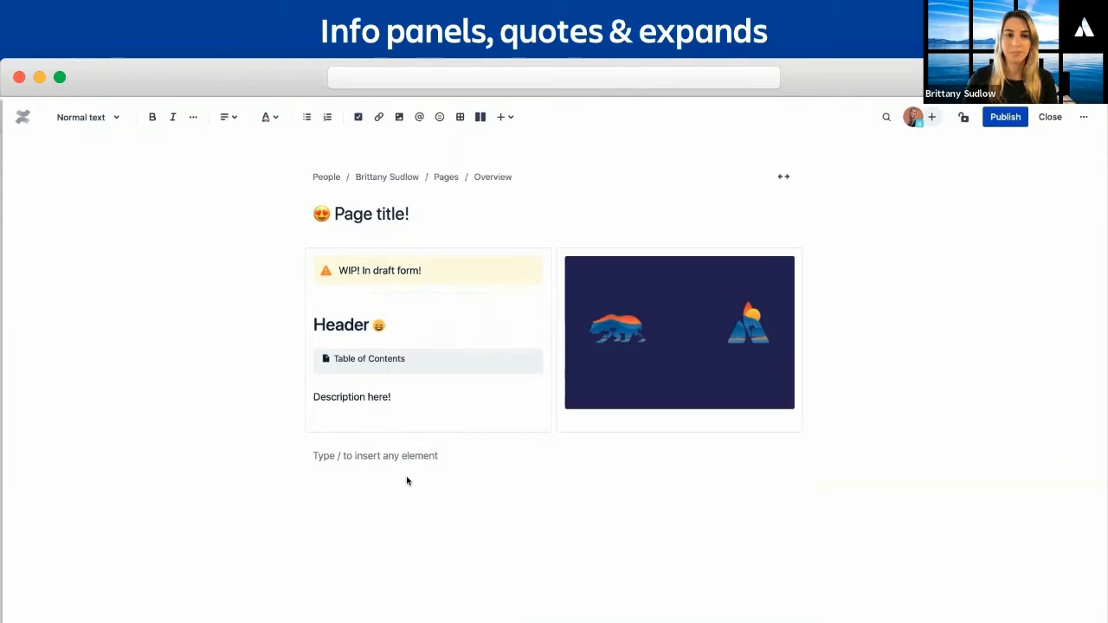
{"action": "type", "text": "/quote"}
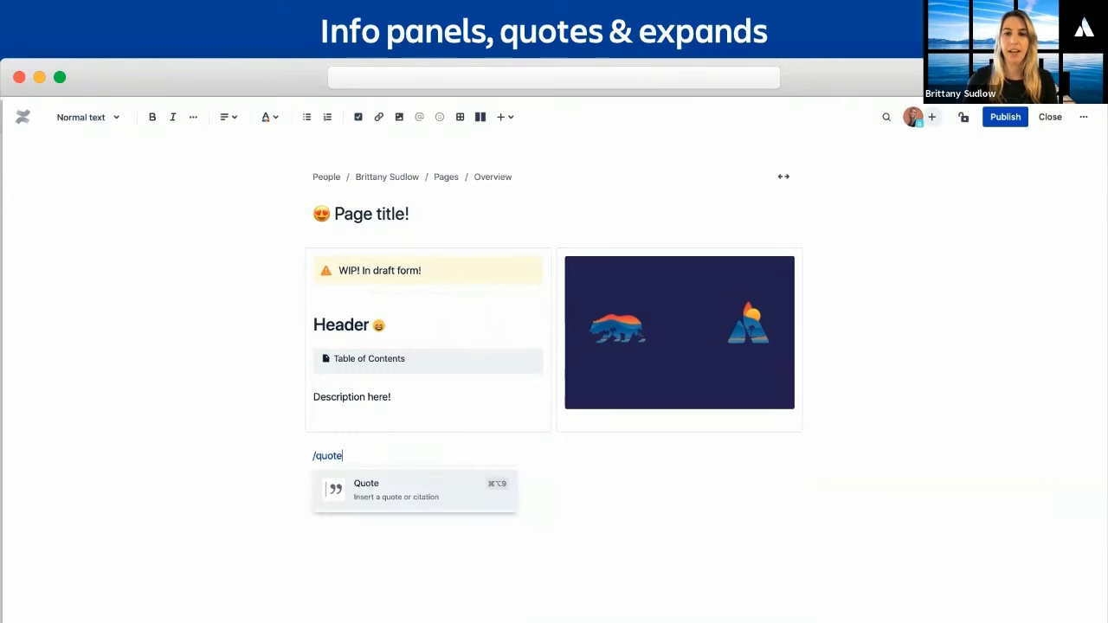
{"action": "key", "text": "Return"}
{"action": "type", "text": "\"Customer quote!"}
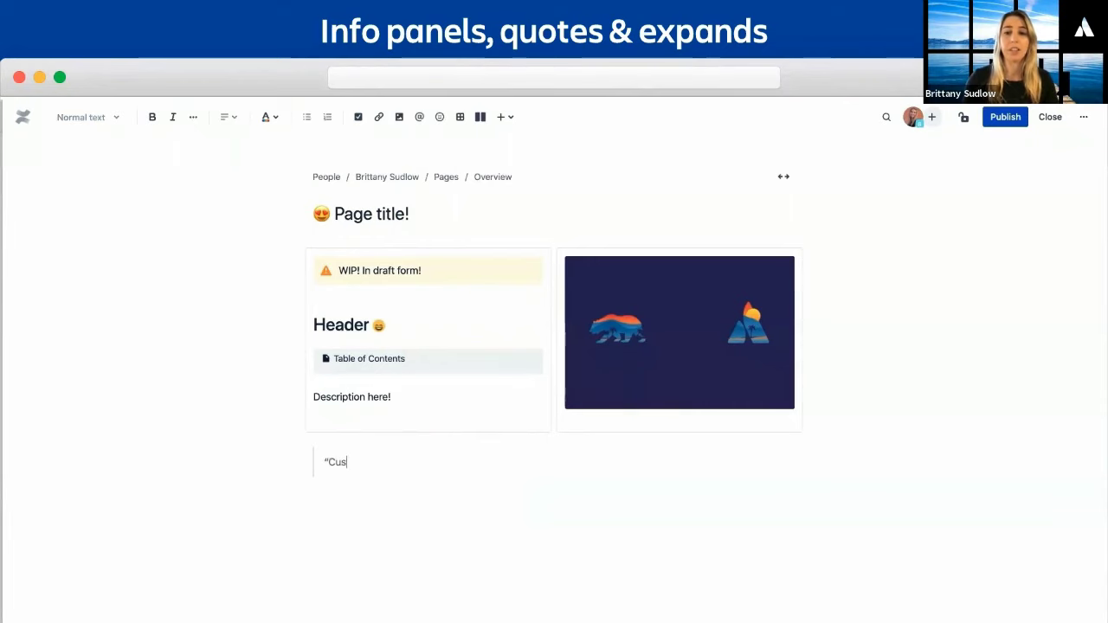
{"action": "type", "text": "\" -"}
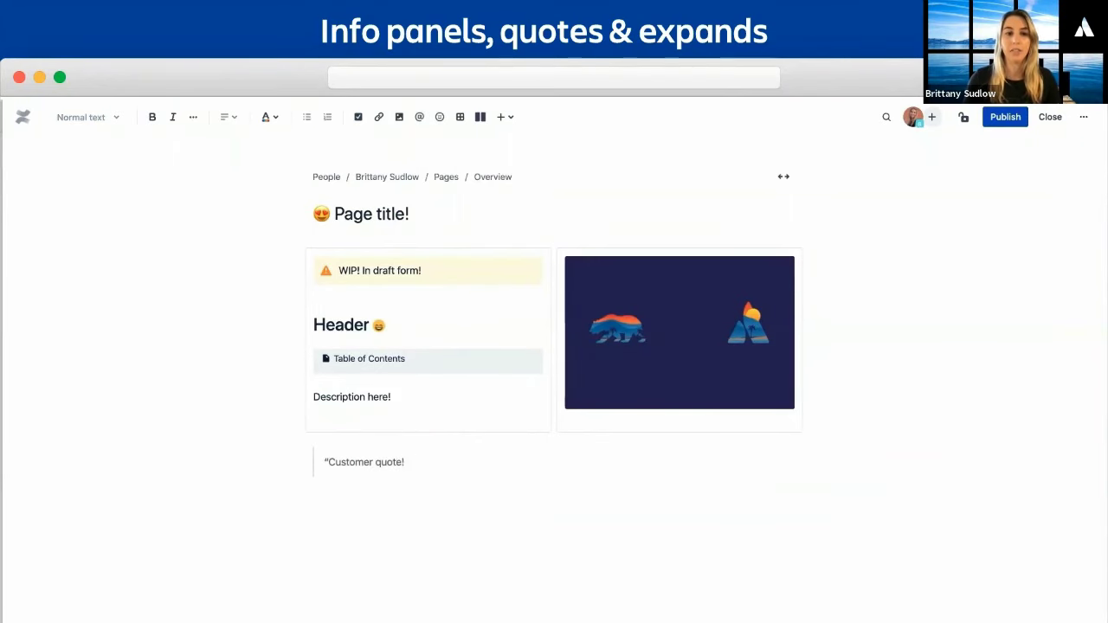
{"action": "type", "text": " John Doe"}
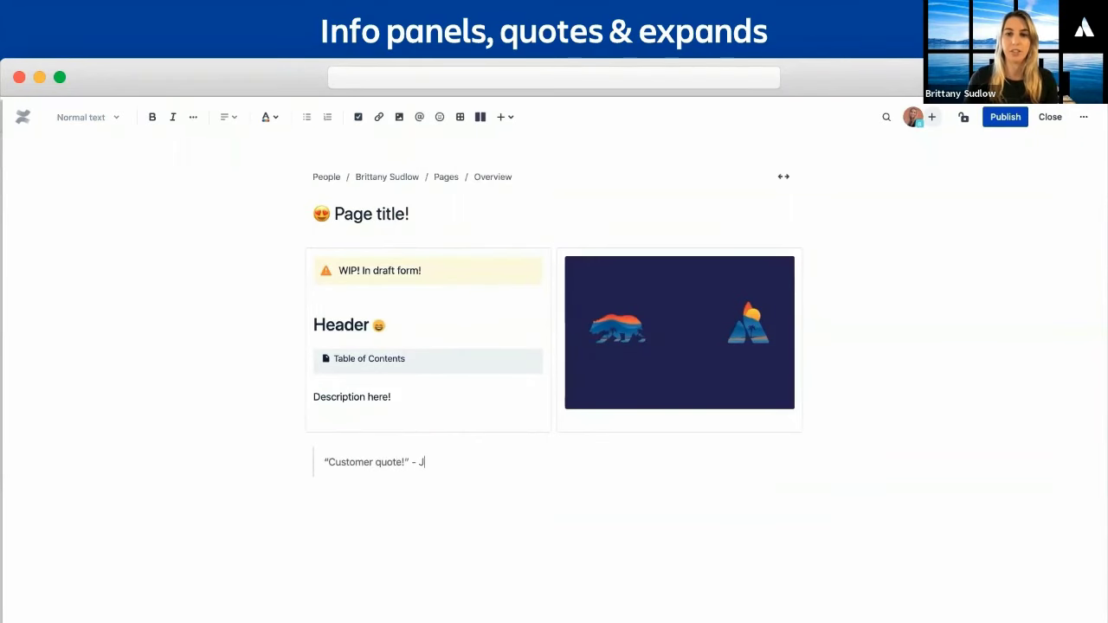
{"action": "key", "text": "Return"}
{"action": "key", "text": "Return"}
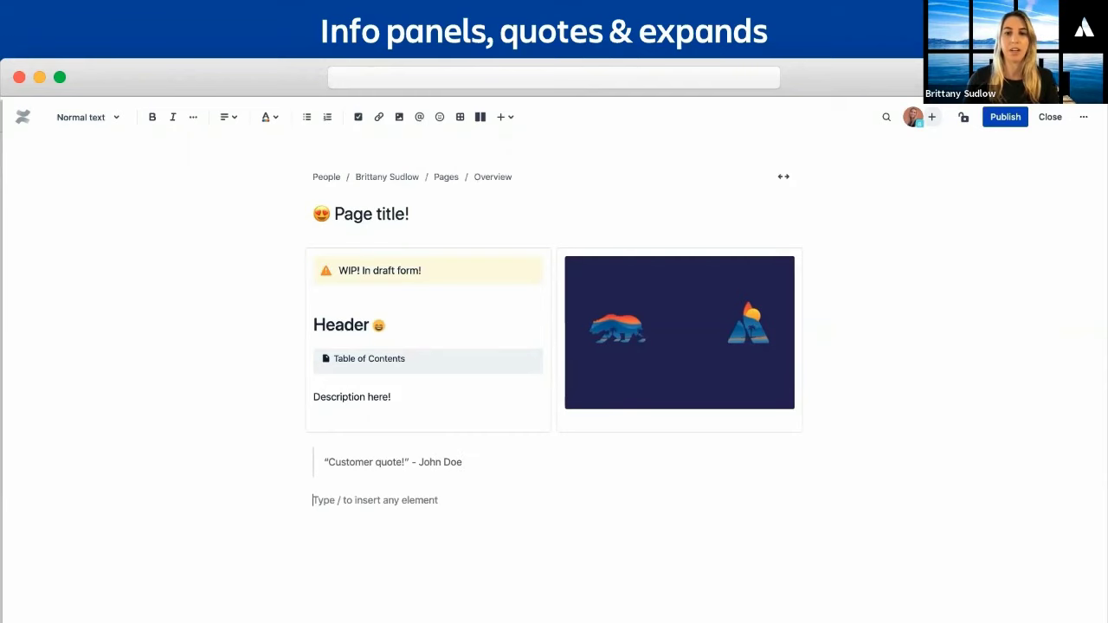
Insert an expand below the customer quote and title it "more quotes".
{"action": "type", "text": "/exp"}
{"action": "key", "text": "Return"}
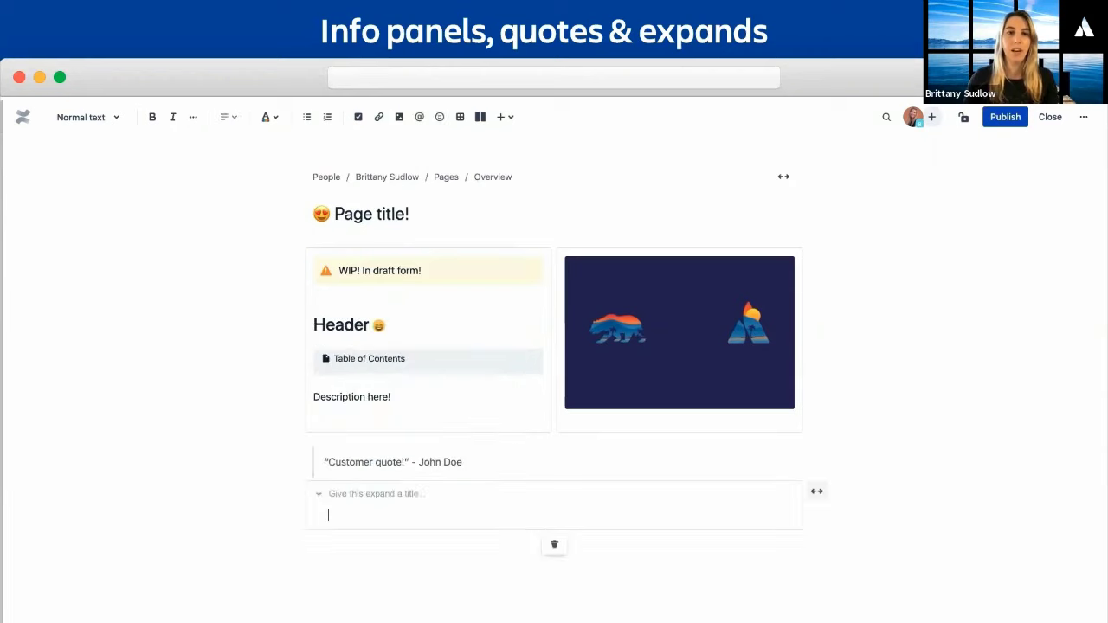
{"action": "type", "text": "more quotes"}
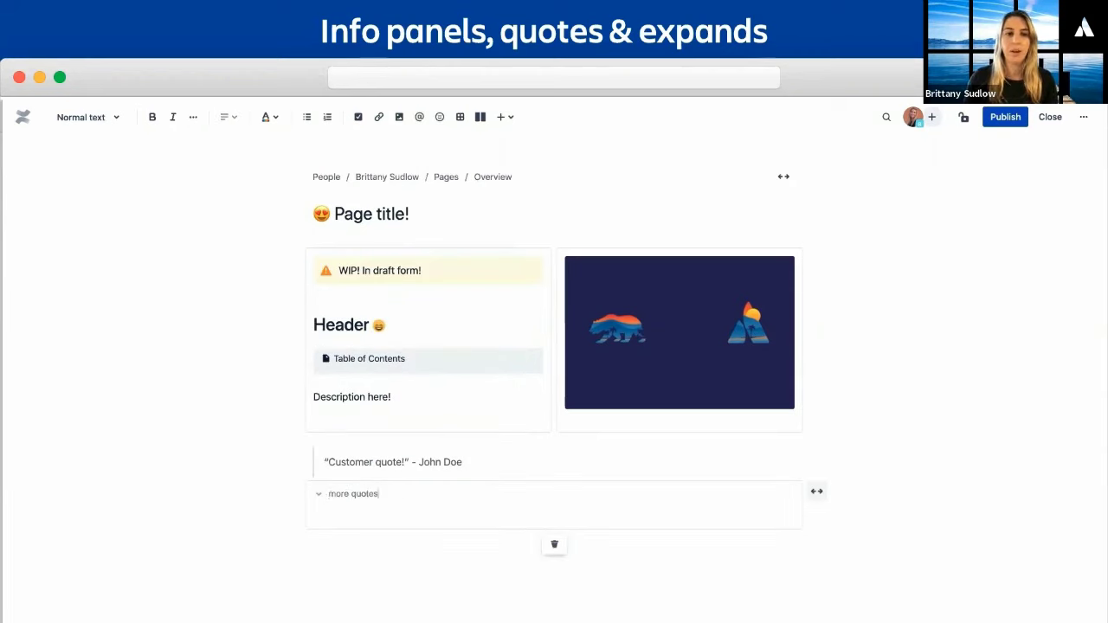
Insert a quote block inside the expand with the lines "more quotes here" and "and more!", each in quotation marks.
{"action": "type", "text": "/quote"}
{"action": "key", "text": "Return"}
{"action": "type", "text": "\"more quotes here"}
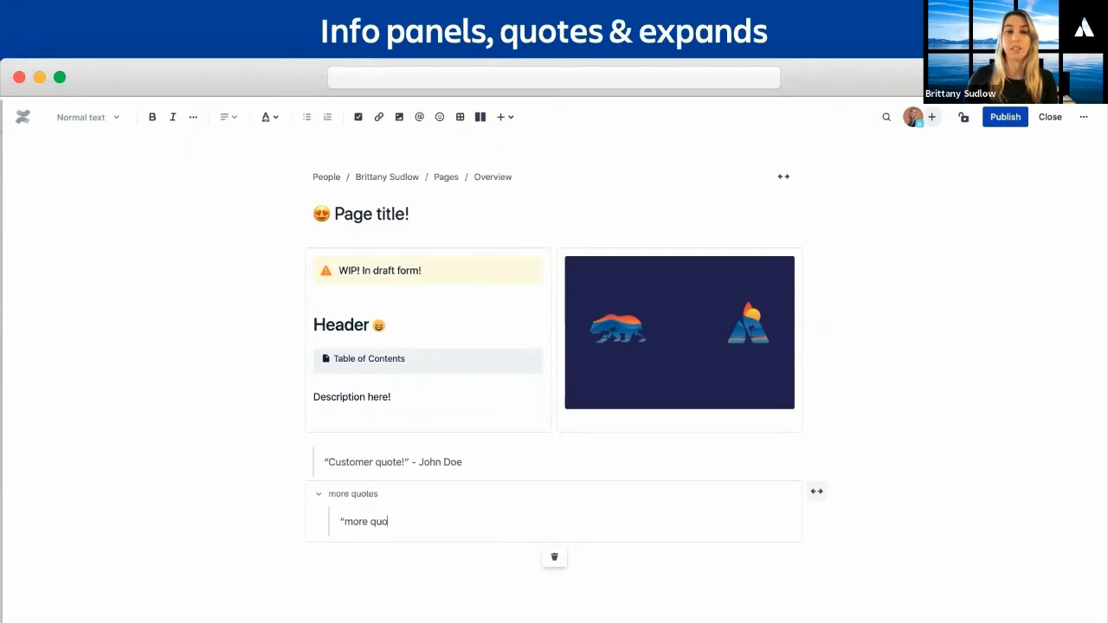
{"action": "type", "text": "\""}
{"action": "key", "text": "Return"}
{"action": "type", "text": "\"ad m"}
{"action": "key", "text": "BackSpace"}
{"action": "key", "text": "BackSpace"}
{"action": "key", "text": "BackSpace"}
{"action": "type", "text": "nd more!\""}
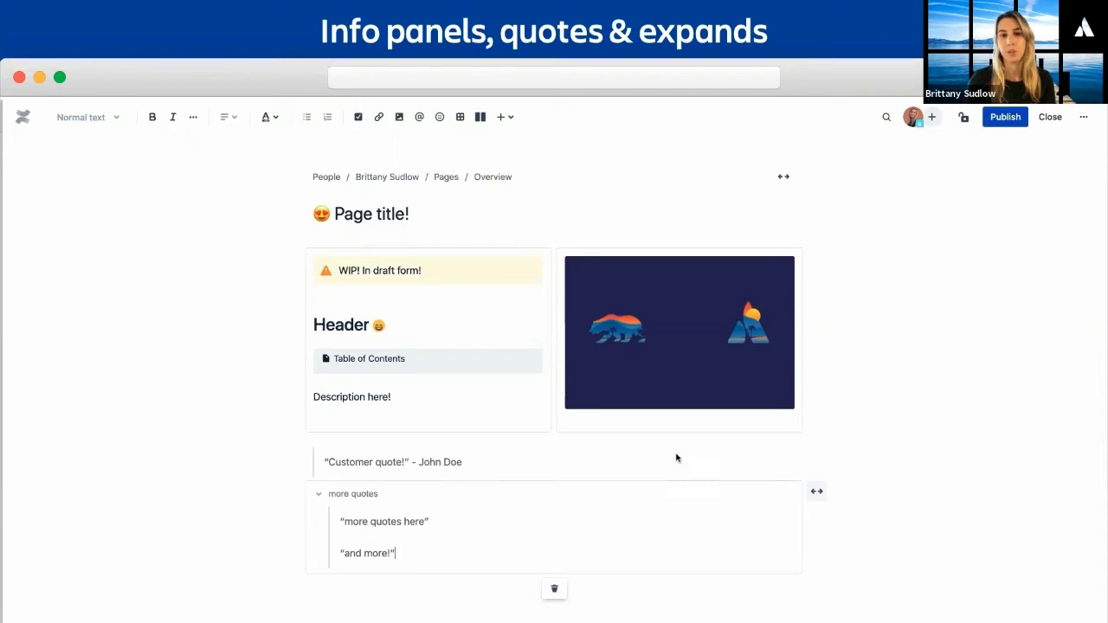
Widen the "more quotes" expand to full page width and return it to its original width.
{"action": "left_click", "coordinate": [817, 491]}
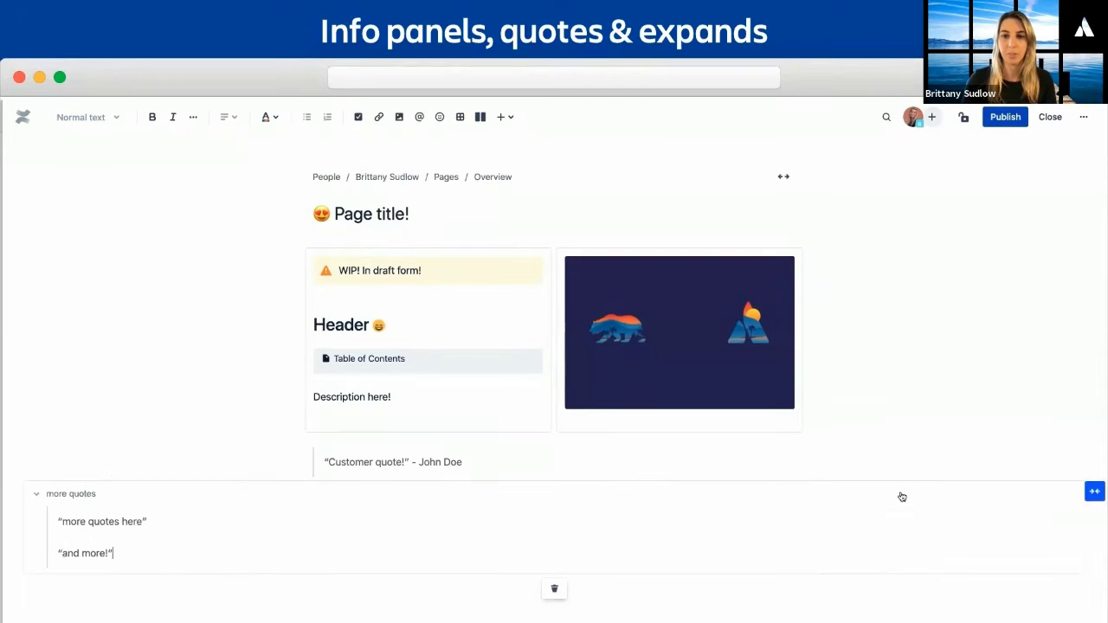
{"action": "left_click", "coordinate": [1094, 491]}
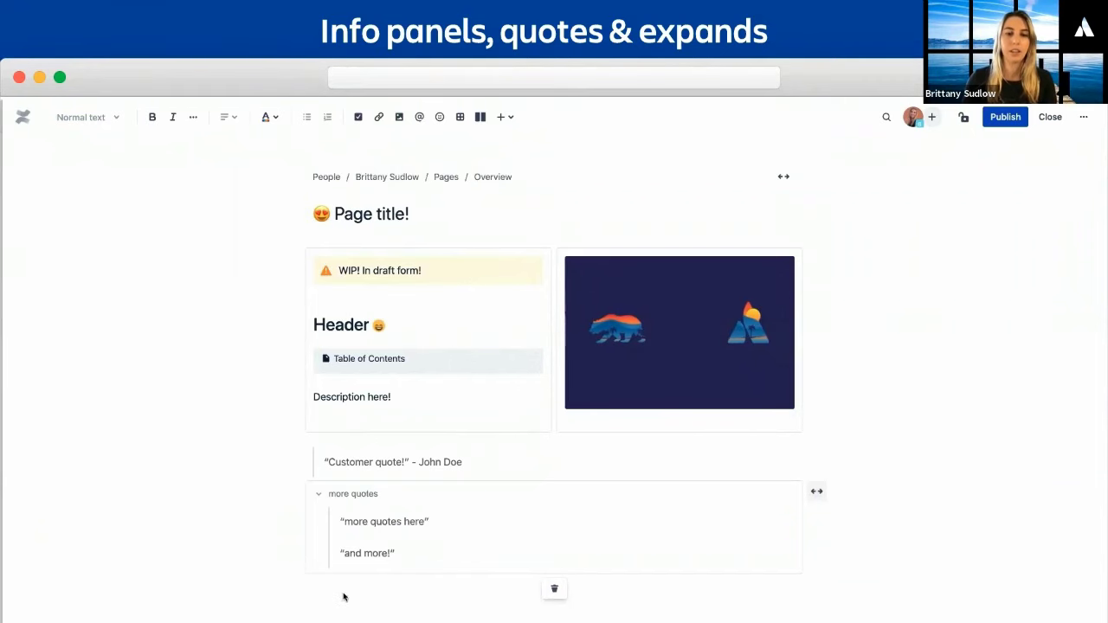
Insert a divider line on a new line below the "more quotes" expand.
{"action": "left_click", "coordinate": [342, 594]}
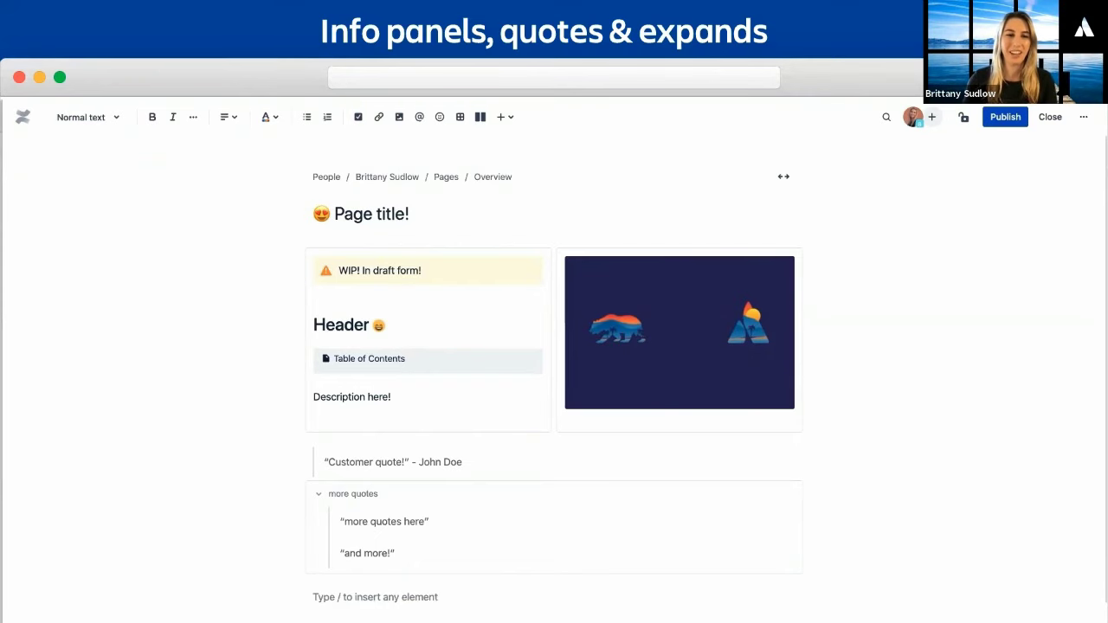
{"action": "type", "text": "/divid"}
{"action": "key", "text": "Return"}
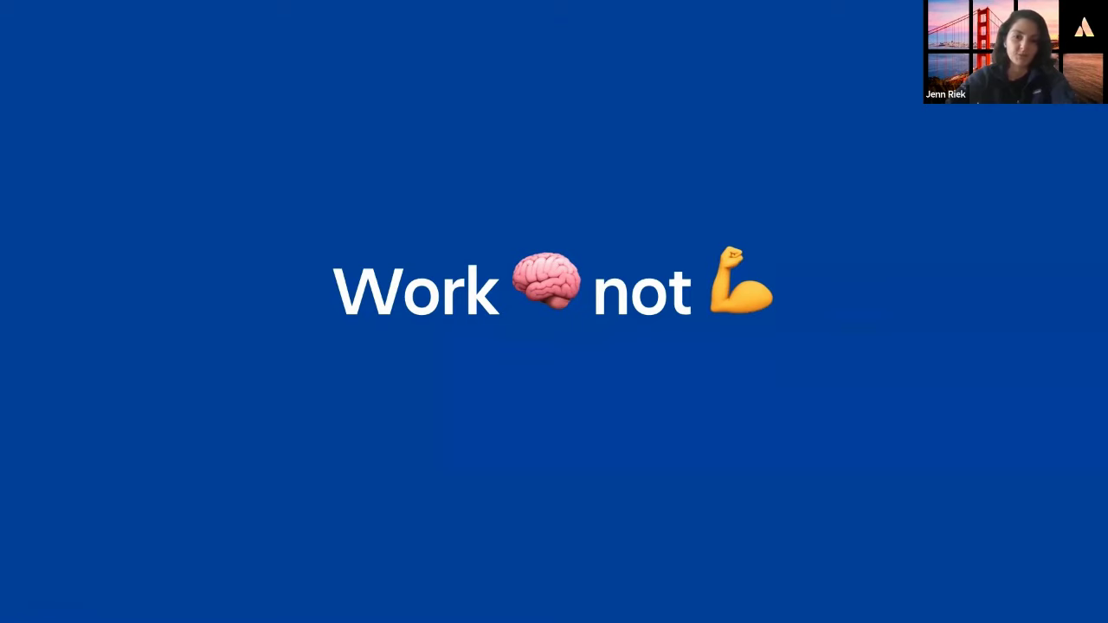
{"action": "key", "text": "Right"}
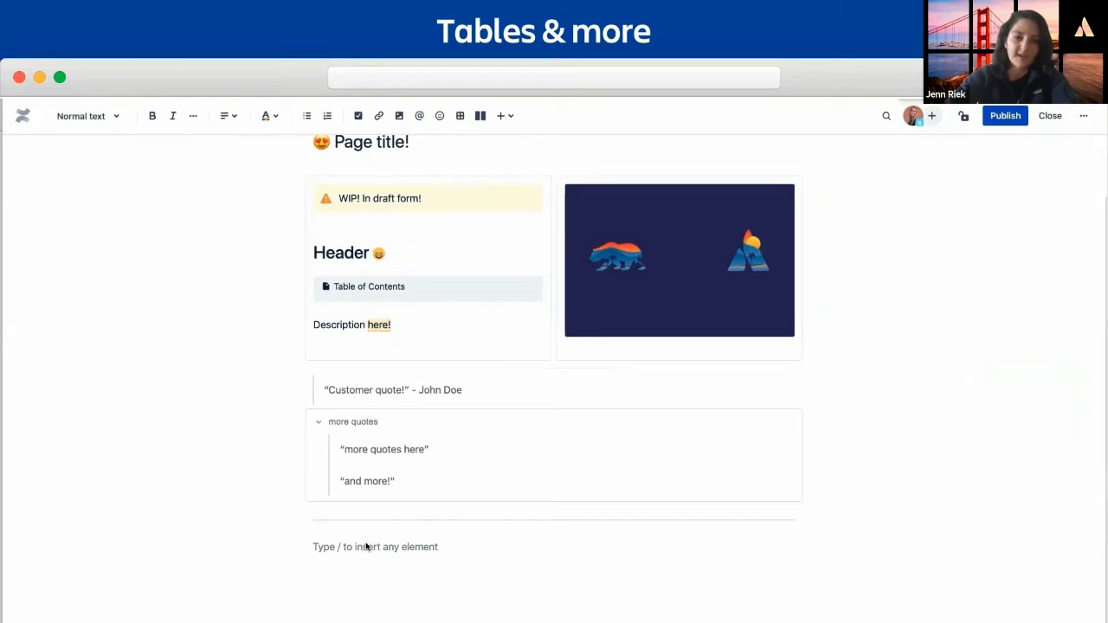
Insert a table below the divider and head its first two columns "Project" and "Owner".
{"action": "type", "text": "/table"}
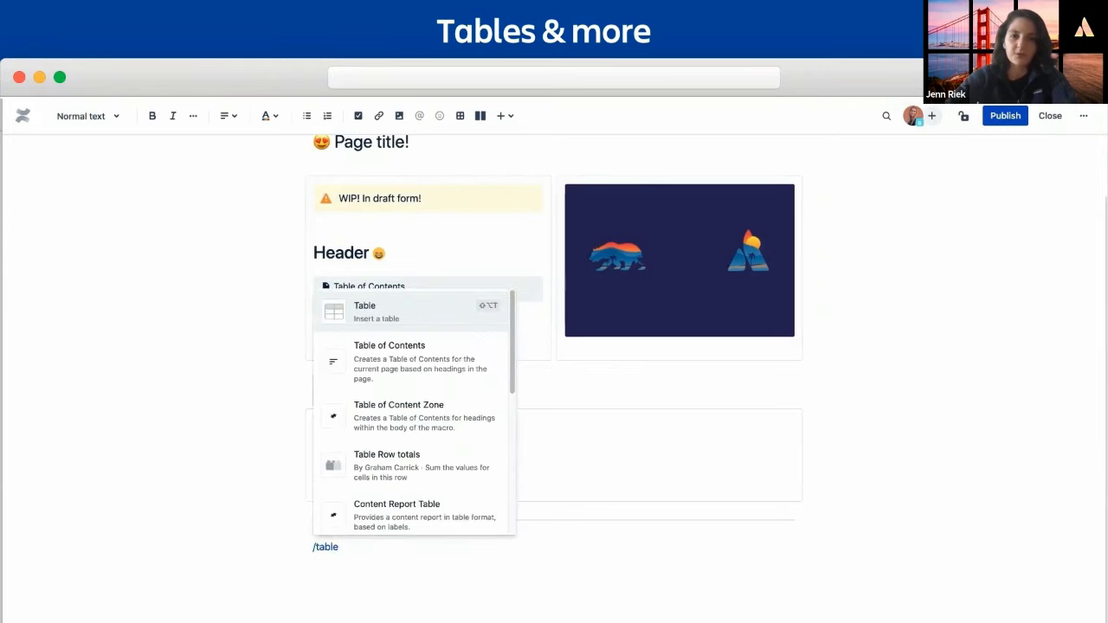
{"action": "key", "text": "Return"}
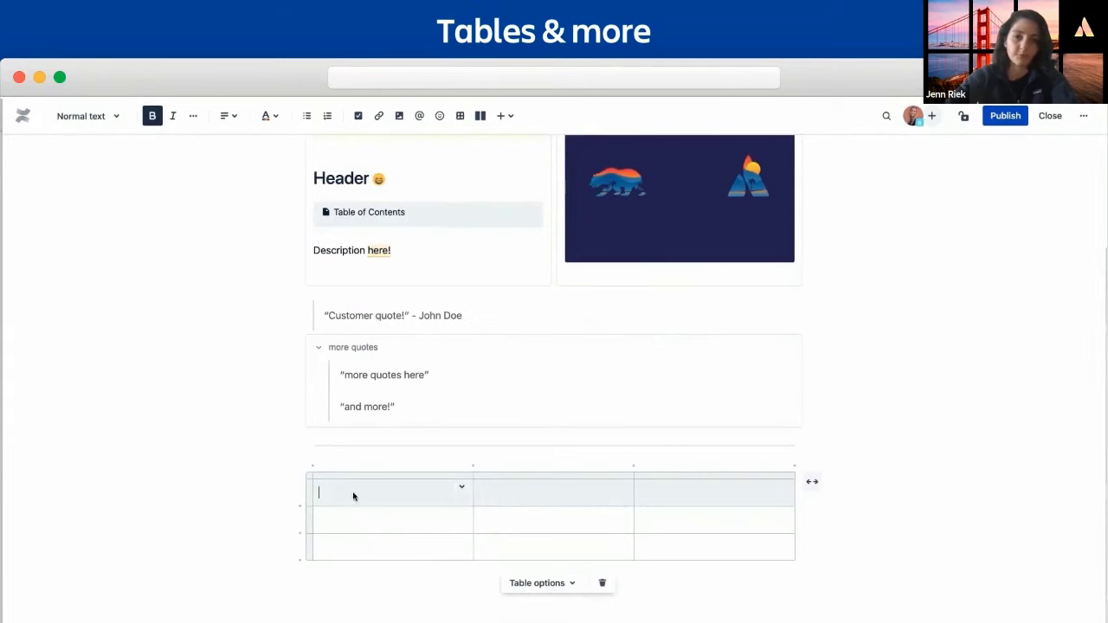
{"action": "type", "text": "Project"}
{"action": "left_click", "coordinate": [495, 498]}
{"action": "type", "text": "Owner"}
Mention the colleague who owns the project in the first body row of the Owner column.
{"action": "left_click", "coordinate": [515, 523]}
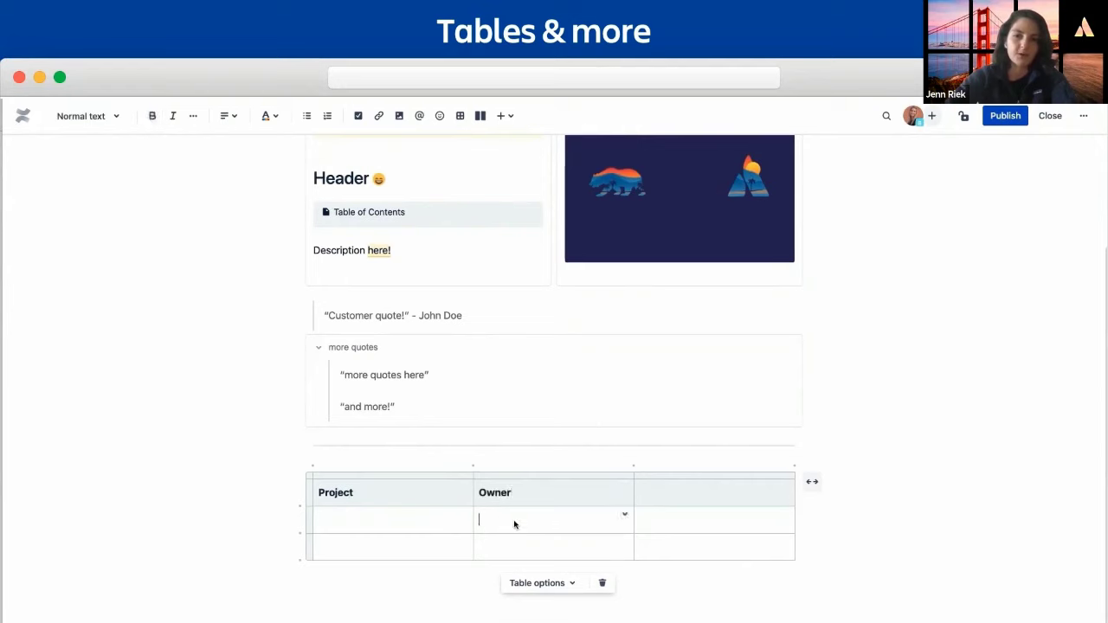
{"action": "type", "text": "@jenn"}
{"action": "key", "text": "Return"}
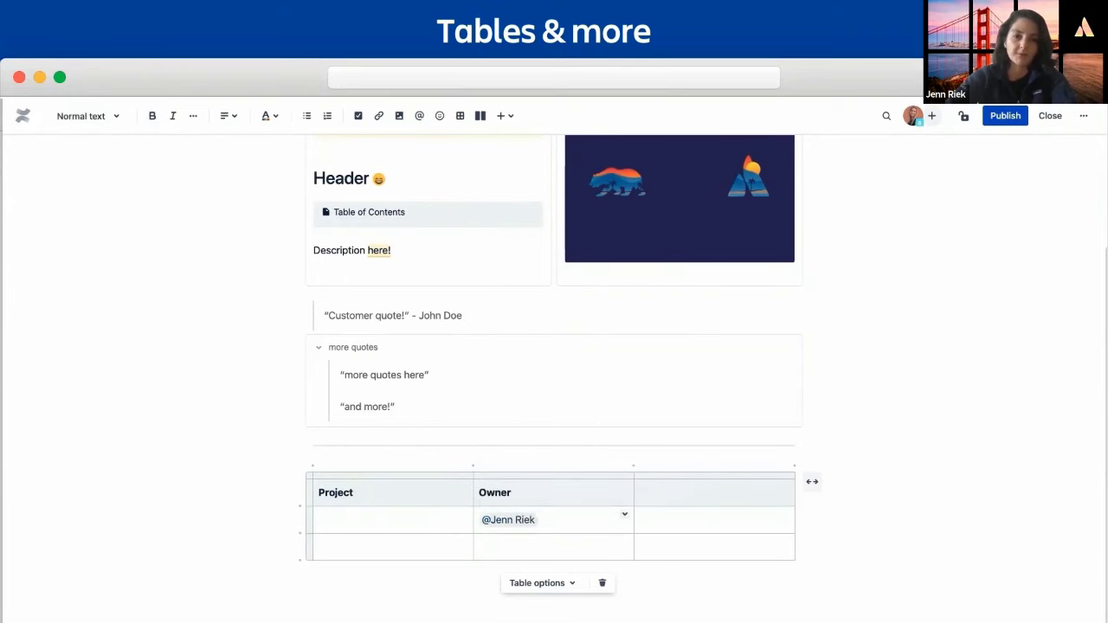
Head the table's last column "Date" and insert a new column headed "Task" between Project and Owner.
{"action": "left_click", "coordinate": [693, 492]}
{"action": "type", "text": "Date"}
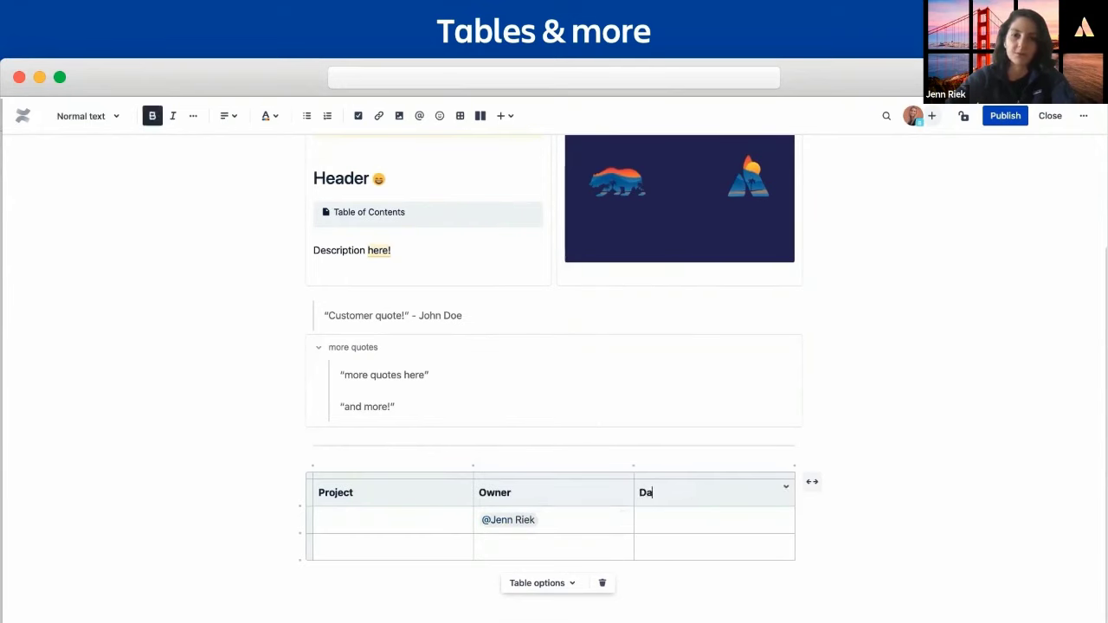
{"action": "left_click", "coordinate": [473, 465]}
{"action": "type", "text": "Task"}
Enter "Project 1" in the first body row of the Project column.
{"action": "left_click", "coordinate": [377, 516]}
{"action": "type", "text": "Project 1"}
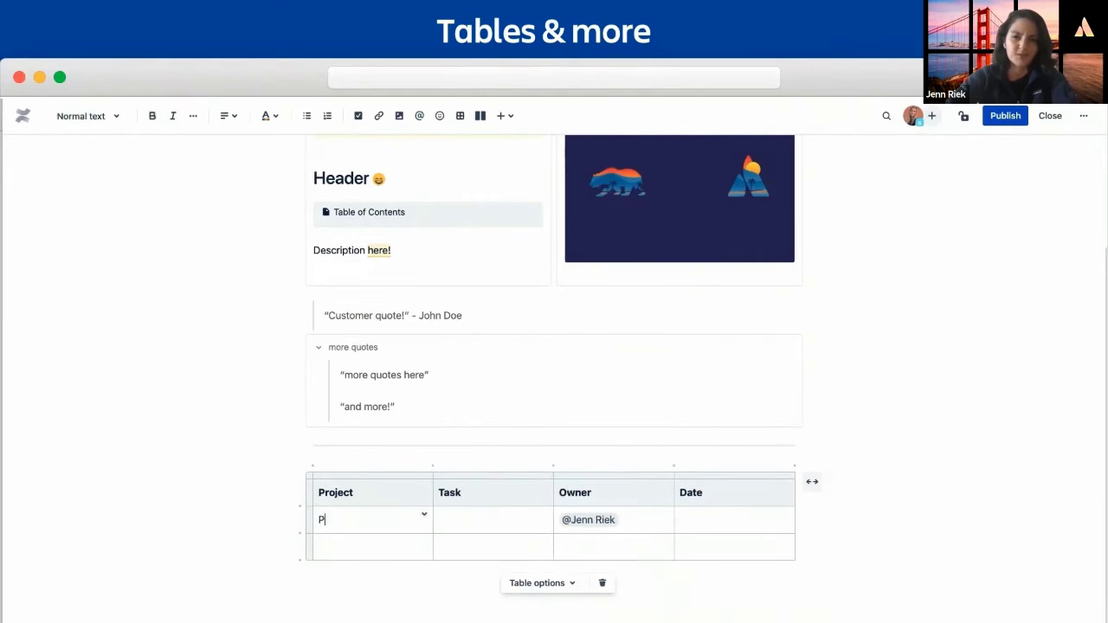
Merge the two body cells of the Project column and give the merged cell a light green background.
{"action": "left_click", "coordinate": [371, 539]}
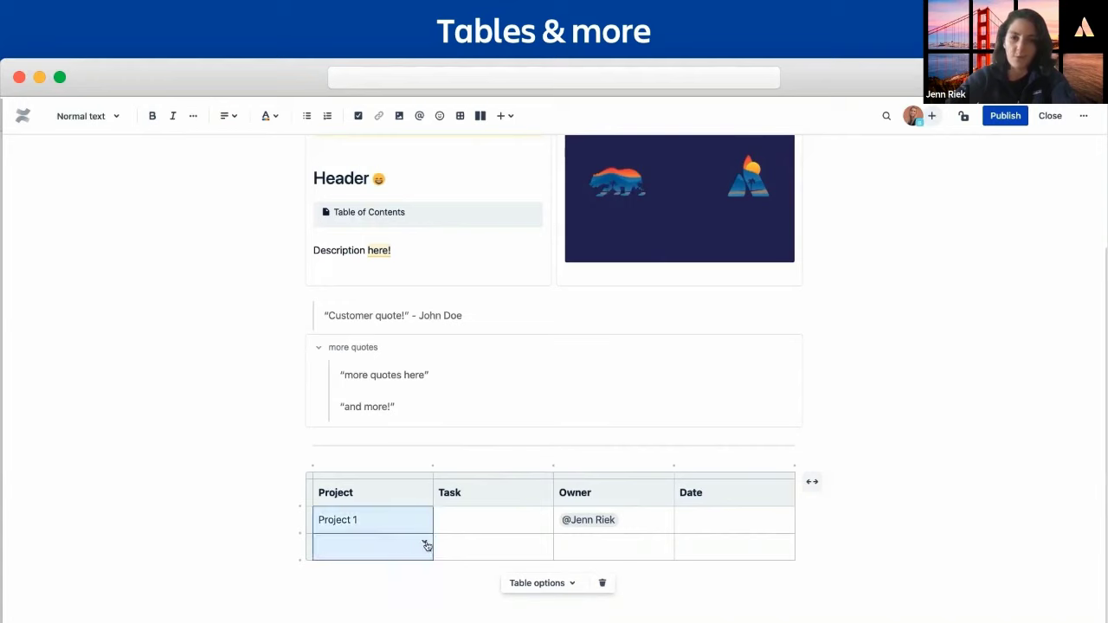
{"action": "left_click", "coordinate": [424, 538]}
{"action": "left_click", "coordinate": [455, 594]}
{"action": "left_click", "coordinate": [424, 517]}
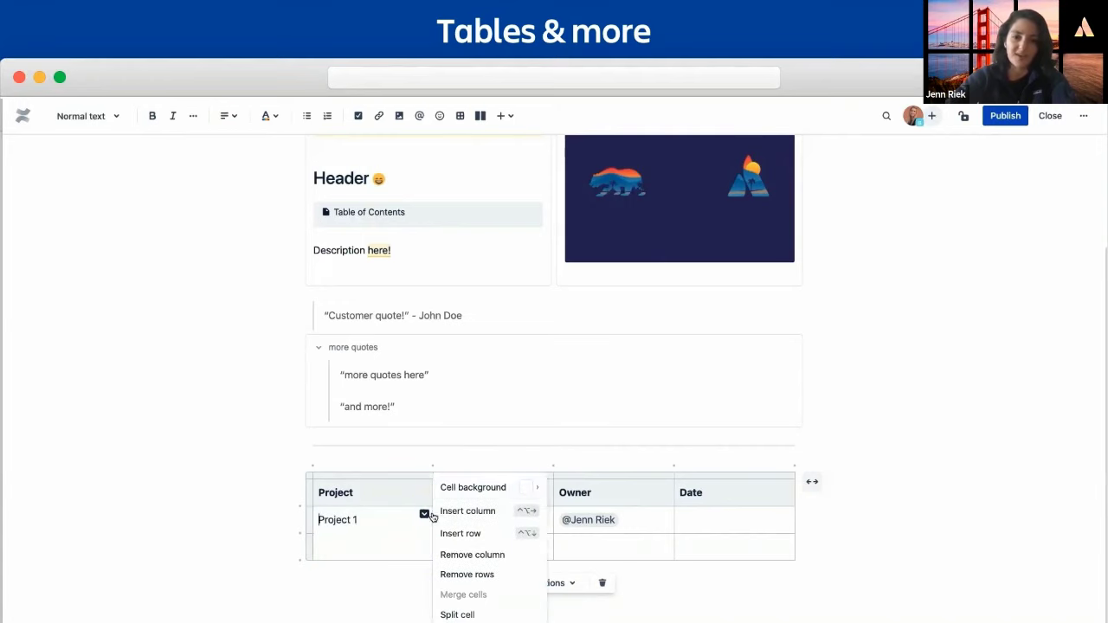
{"action": "mouse_move", "coordinate": [527, 487]}
{"action": "left_click", "coordinate": [621, 488]}
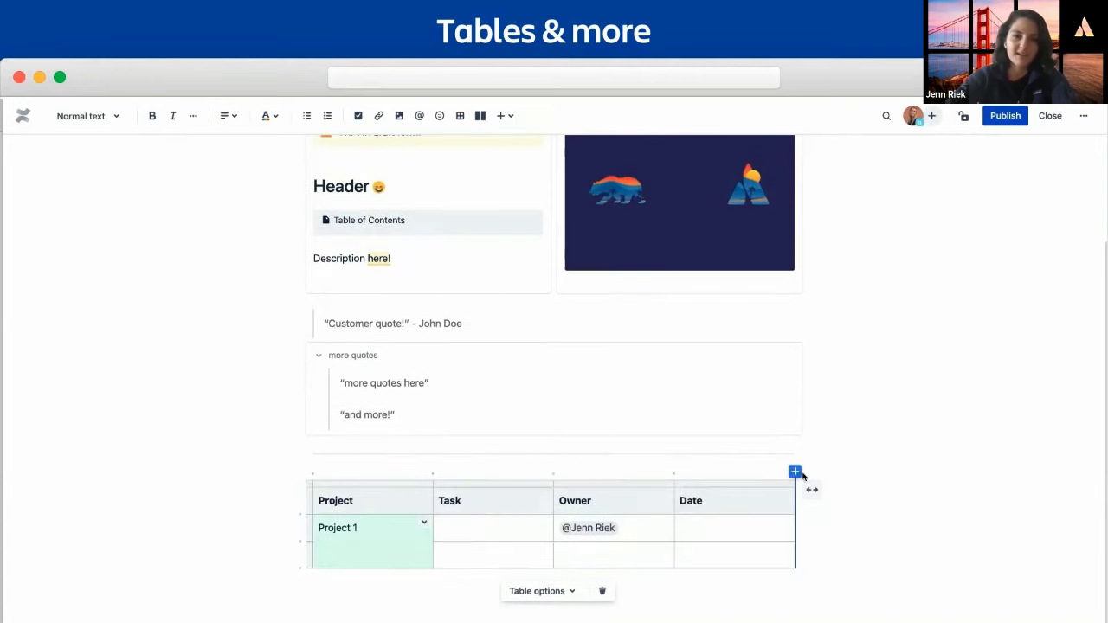
Add a new column after Date at the end of the table and head it "Resources".
{"action": "left_click", "coordinate": [797, 468]}
{"action": "left_click", "coordinate": [721, 508]}
{"action": "type", "text": "Resources"}
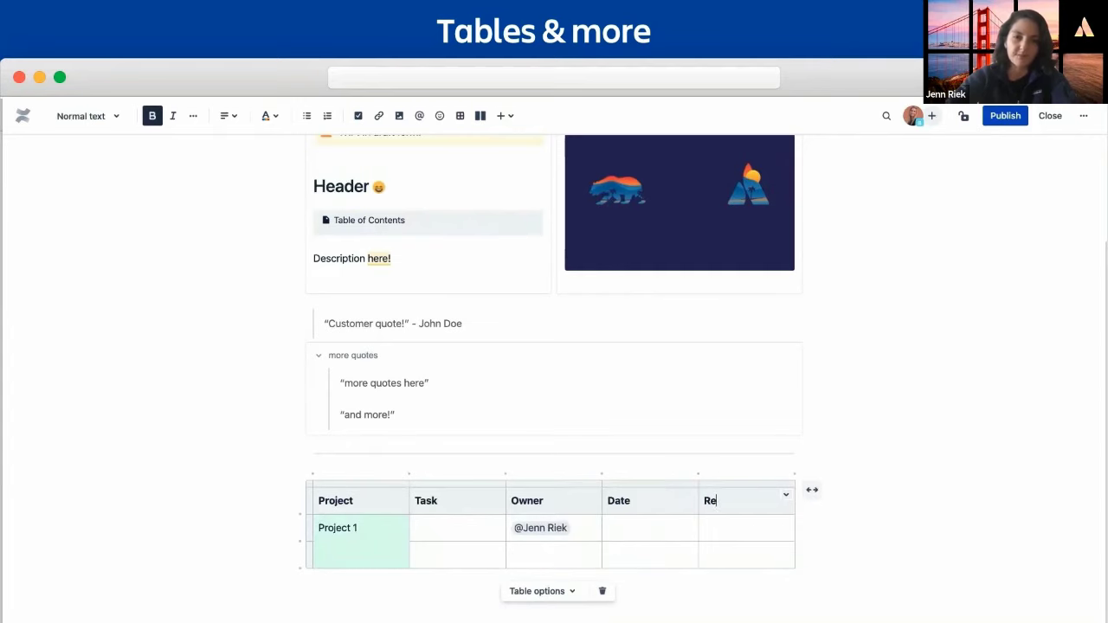
Insert an action item "Task 1" with a nested action item "Subtask" in the first body row of the Task column.
{"action": "left_click", "coordinate": [445, 525]}
{"action": "type", "text": "/action"}
{"action": "key", "text": "Return"}
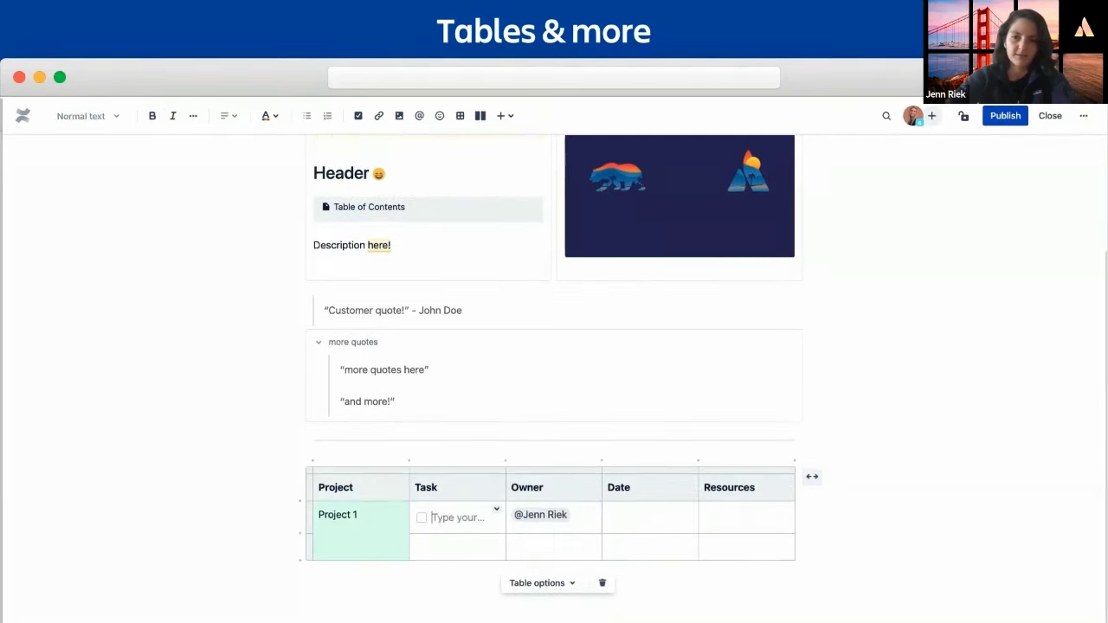
{"action": "type", "text": "Task 1"}
{"action": "key", "text": "Return"}
{"action": "type", "text": "Subtask"}
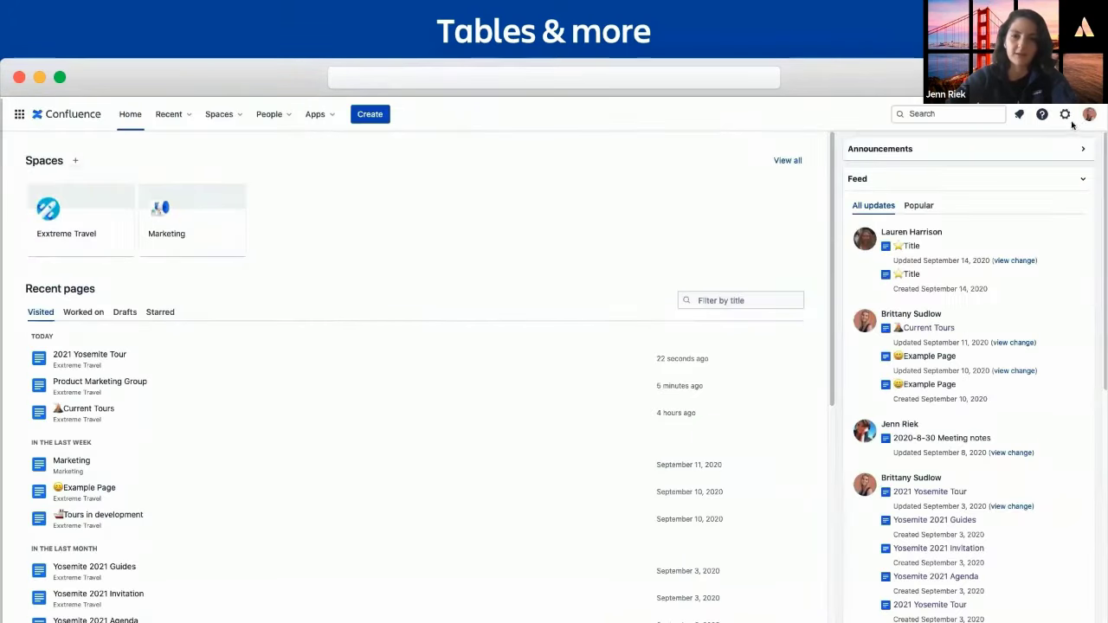
Open the personal account menu from the home page.
{"action": "left_click", "coordinate": [1087, 119]}
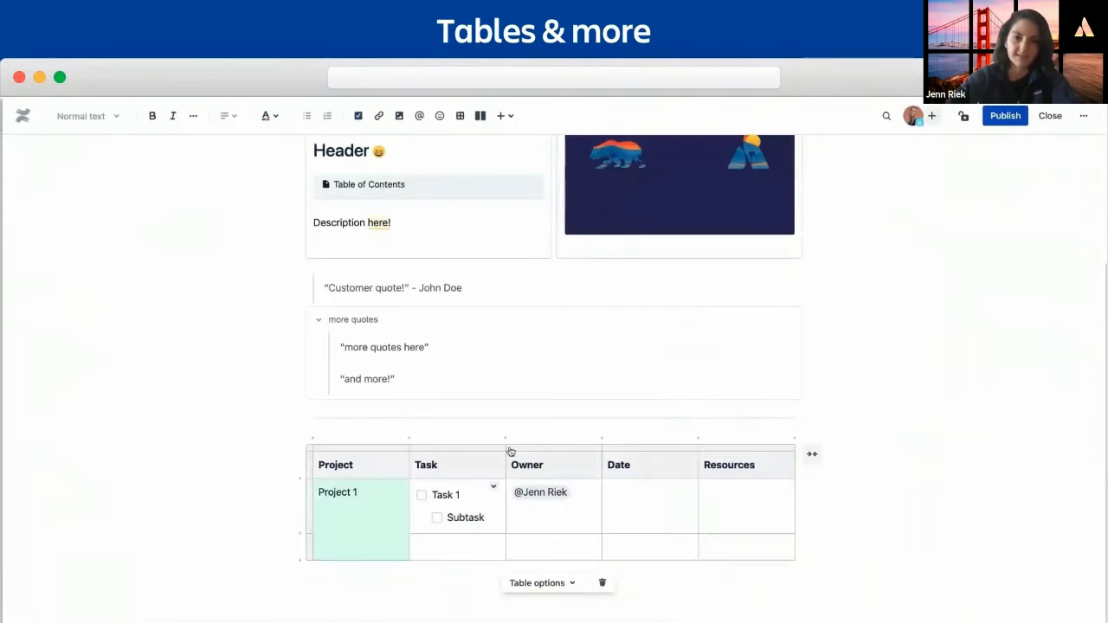
Insert the date Sep 15, 2020 in the first body row of the Date column.
{"action": "left_click", "coordinate": [668, 491]}
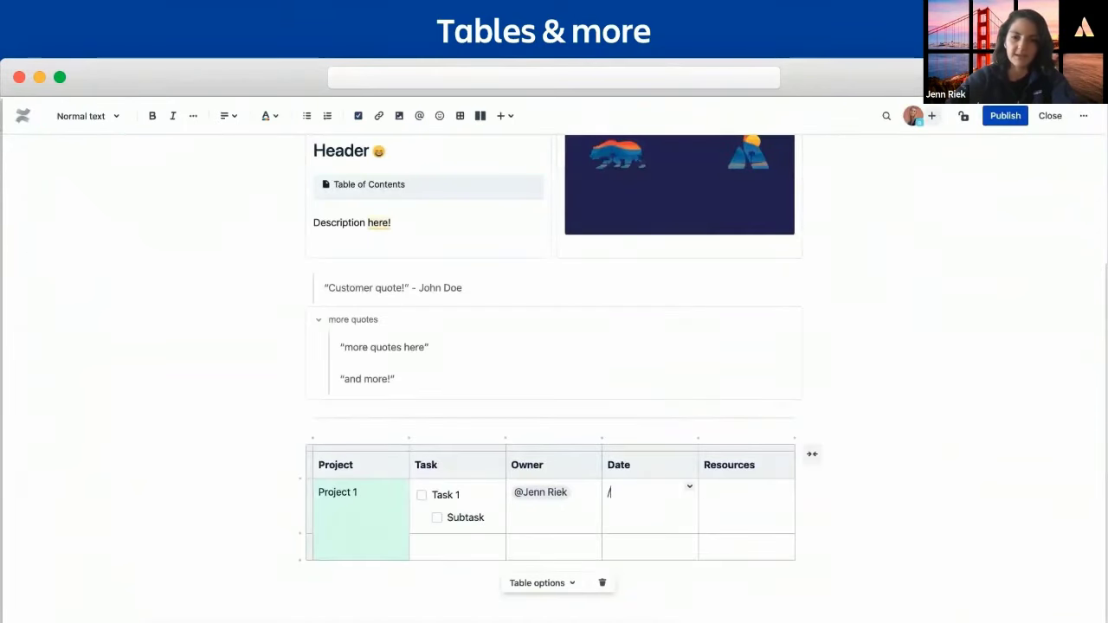
{"action": "key", "text": "Return"}
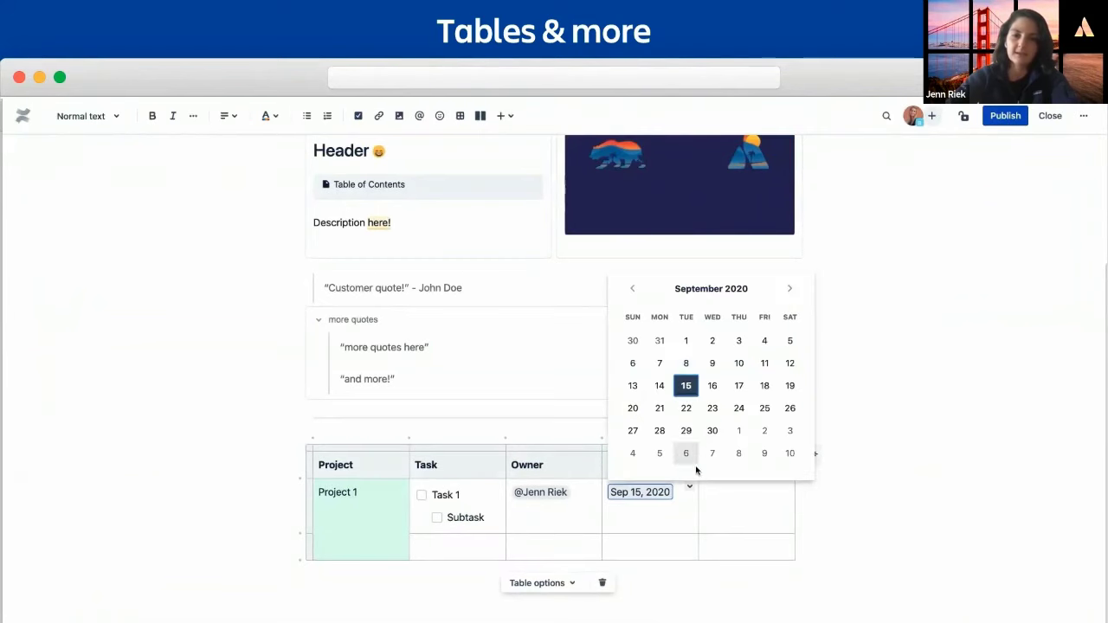
{"action": "left_click", "coordinate": [687, 385]}
Retitle the Resources column "Status" and insert a status label reading "NOT STARTED" in its first body row.
{"action": "double_click", "coordinate": [731, 468]}
{"action": "type", "text": "Status"}
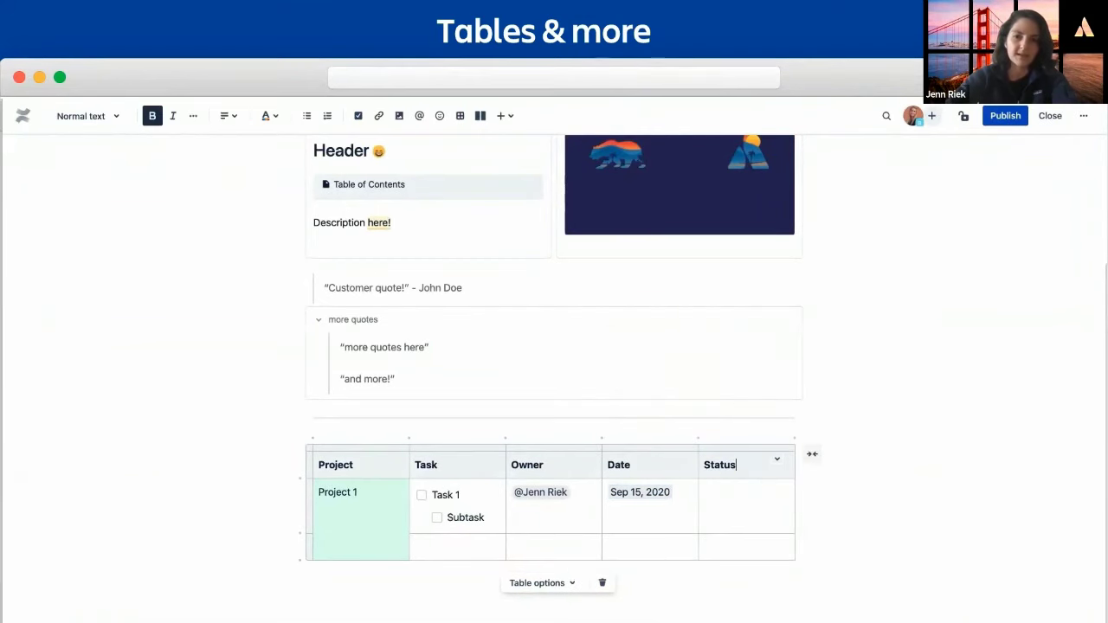
{"action": "left_click", "coordinate": [753, 485]}
{"action": "type", "text": "/stat"}
{"action": "key", "text": "Return"}
{"action": "type", "text": "NOT STARTED"}
Change the status label's text to "IN PROGRESS" and its colour to yellow.
{"action": "triple_click", "coordinate": [775, 517]}
{"action": "type", "text": "IN PROGRESS"}
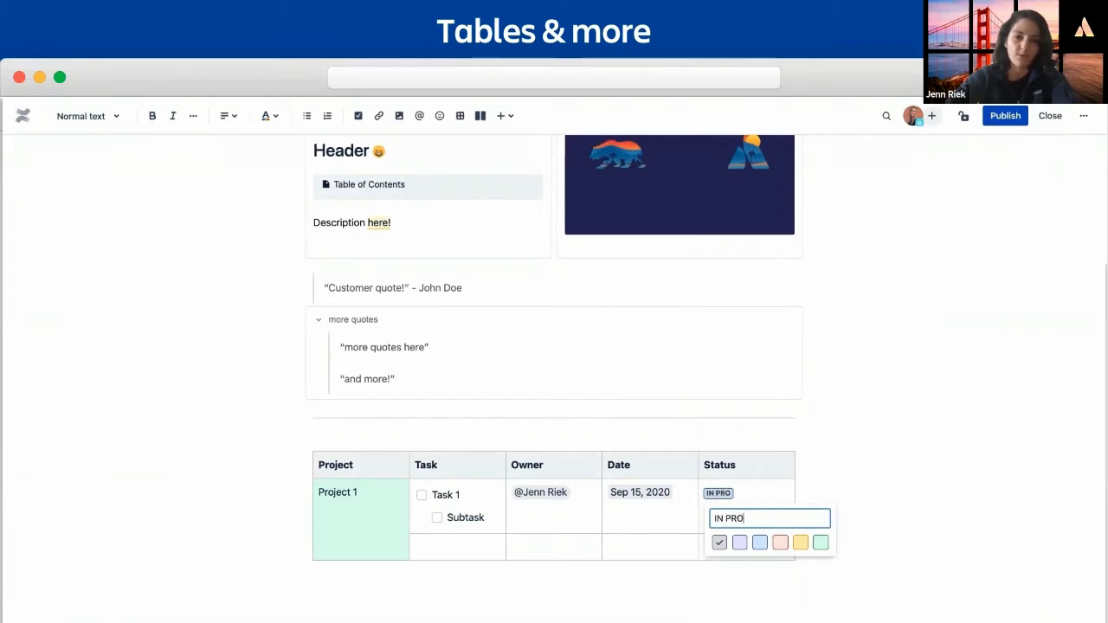
{"action": "left_click", "coordinate": [798, 545]}
{"action": "left_click", "coordinate": [639, 547]}
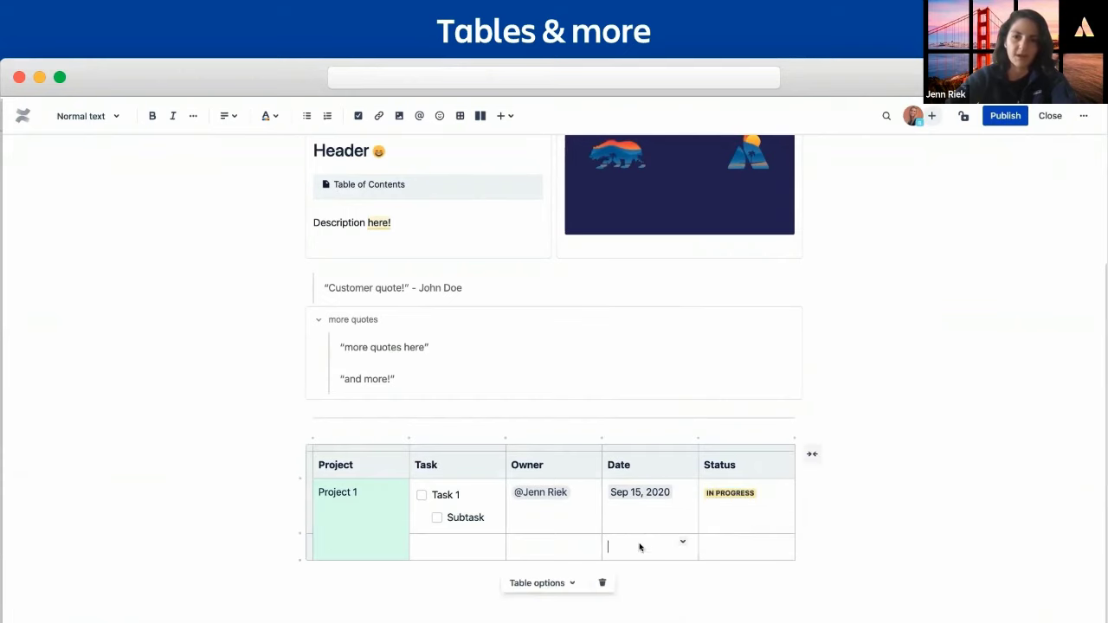
Replace the yellow status label's text with "Q2".
{"action": "left_click", "coordinate": [721, 495]}
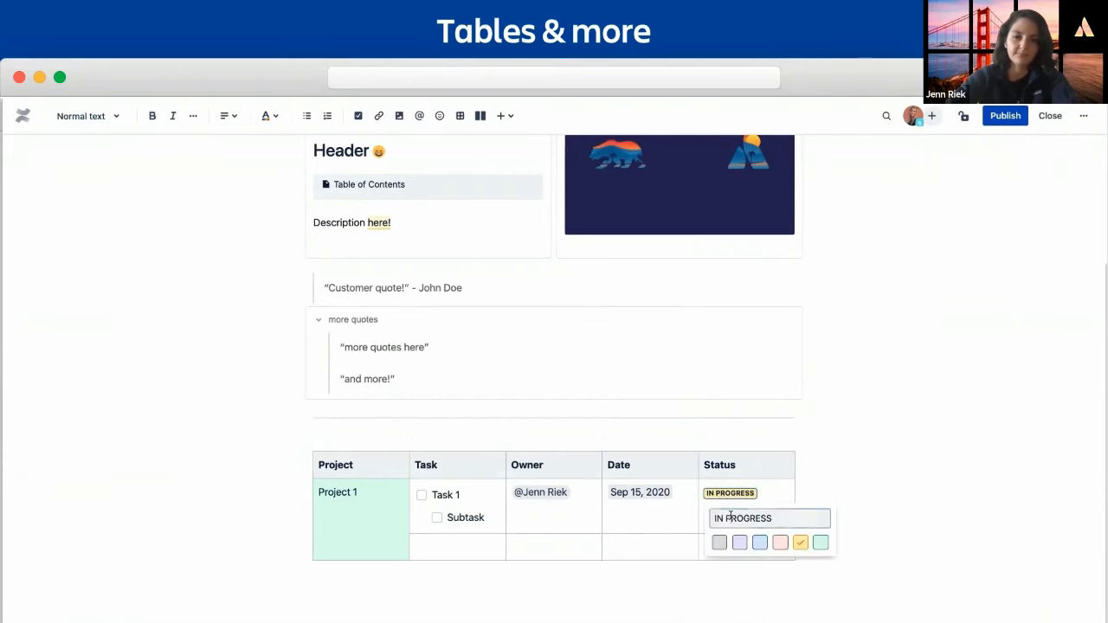
{"action": "type", "text": "Q2"}
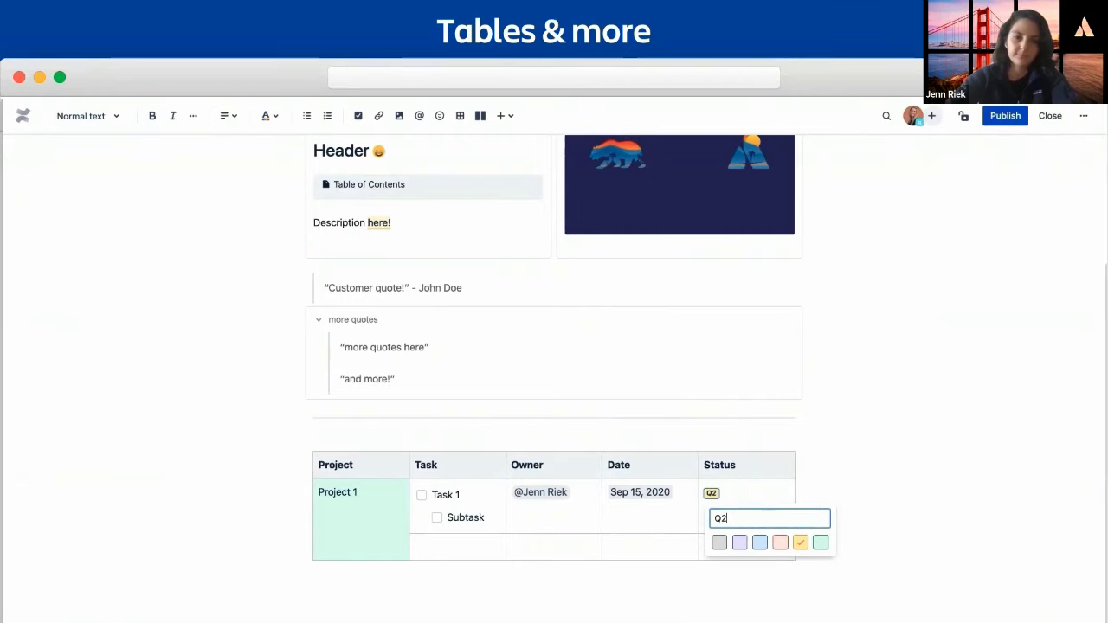
{"action": "left_click", "coordinate": [640, 545]}
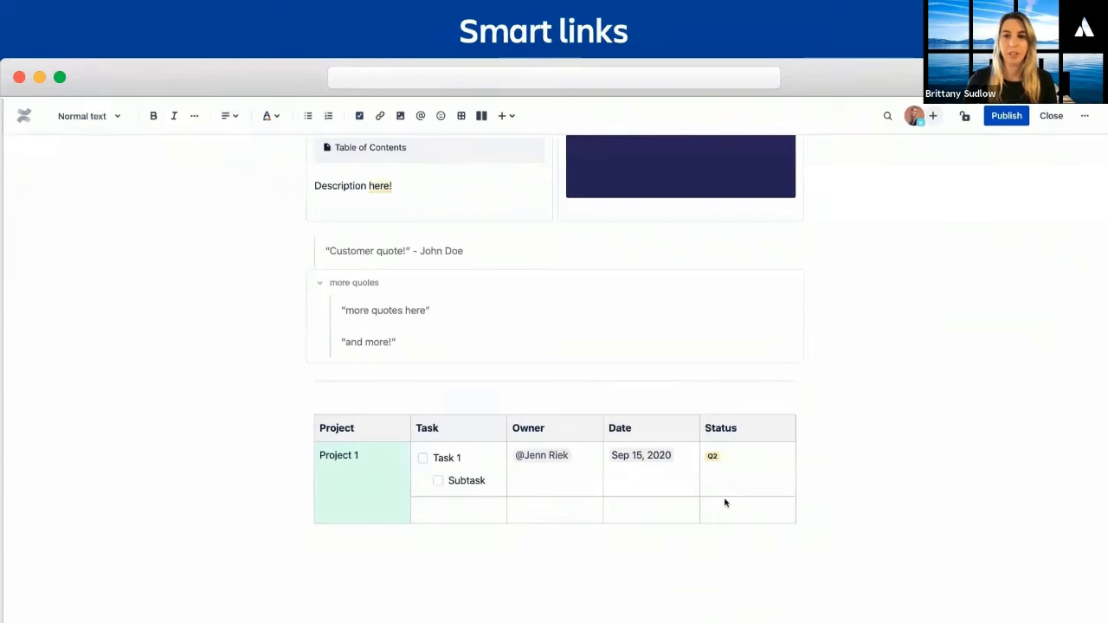
Add a new column after Status at the end of the table and head it "Resources".
{"action": "left_click", "coordinate": [793, 419]}
{"action": "left_click", "coordinate": [794, 399]}
{"action": "type", "text": "R"}
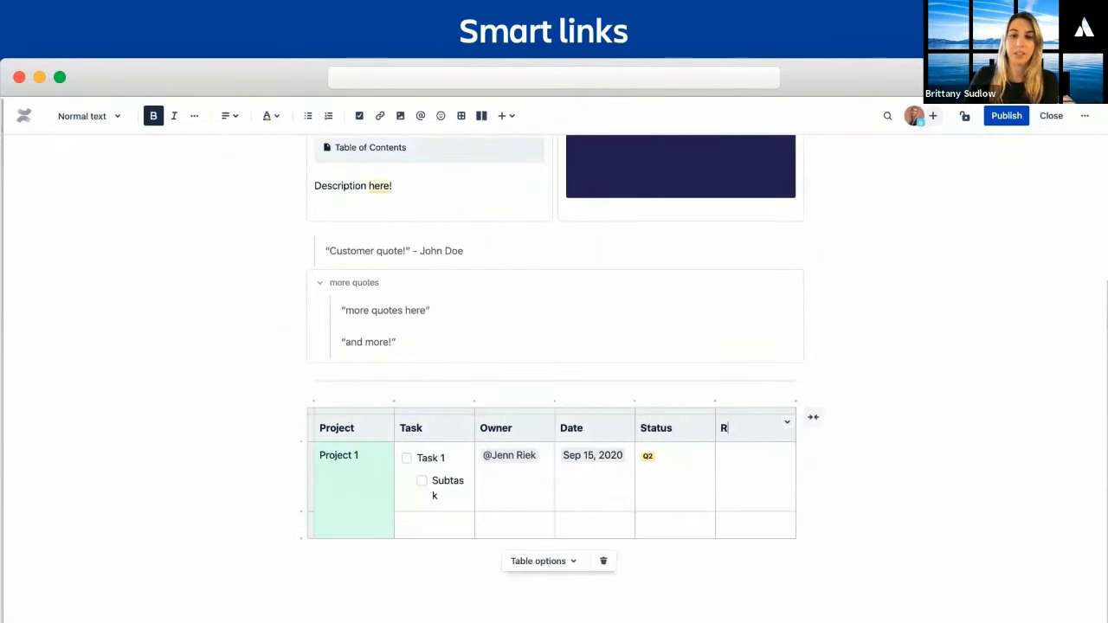
{"action": "type", "text": "esources"}
Paste the copied link to the "Example Subpage 1" page into the first body row of the Resources column.
{"action": "left_click", "coordinate": [737, 476]}
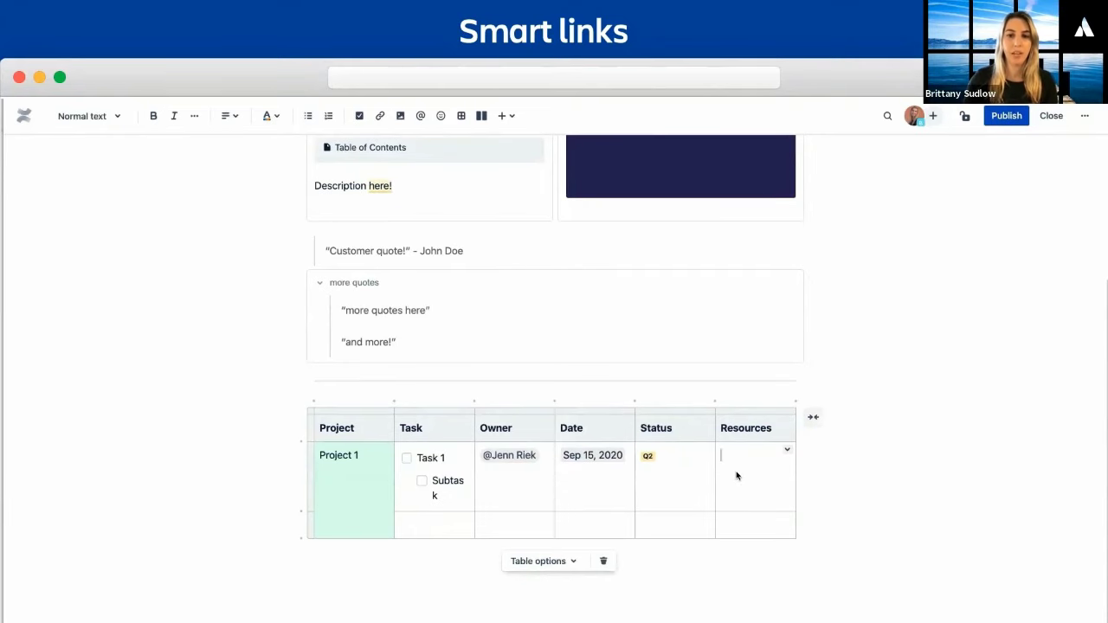
{"action": "key", "text": "super+v"}
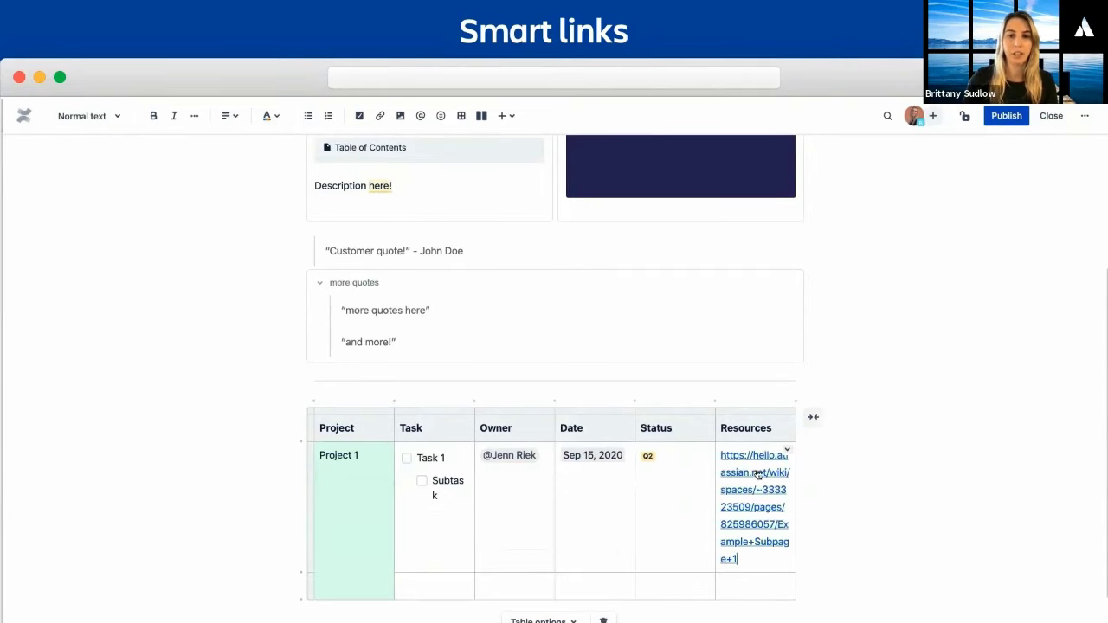